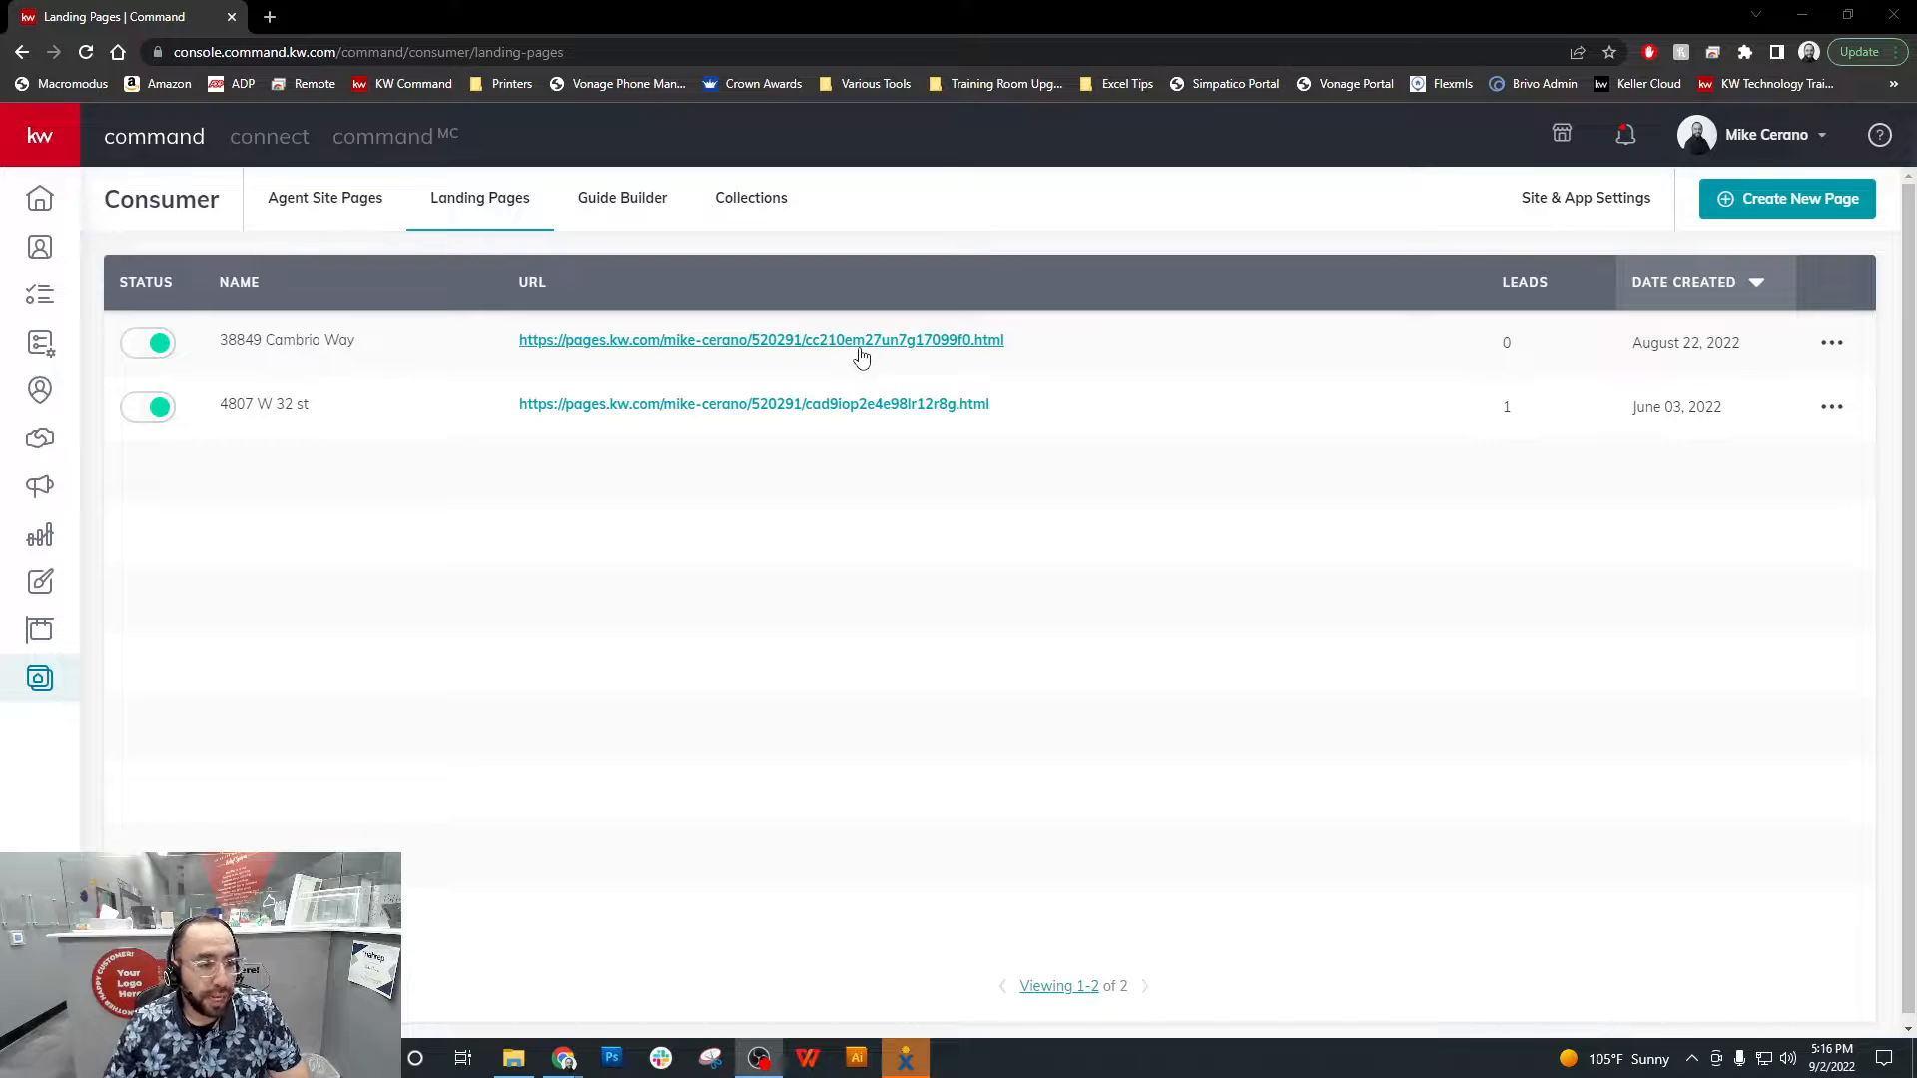
# Review the most recent landing page from its property photos through the details to the lead form and agent branding, and return to Command
pyautogui.middleClick(860, 351)
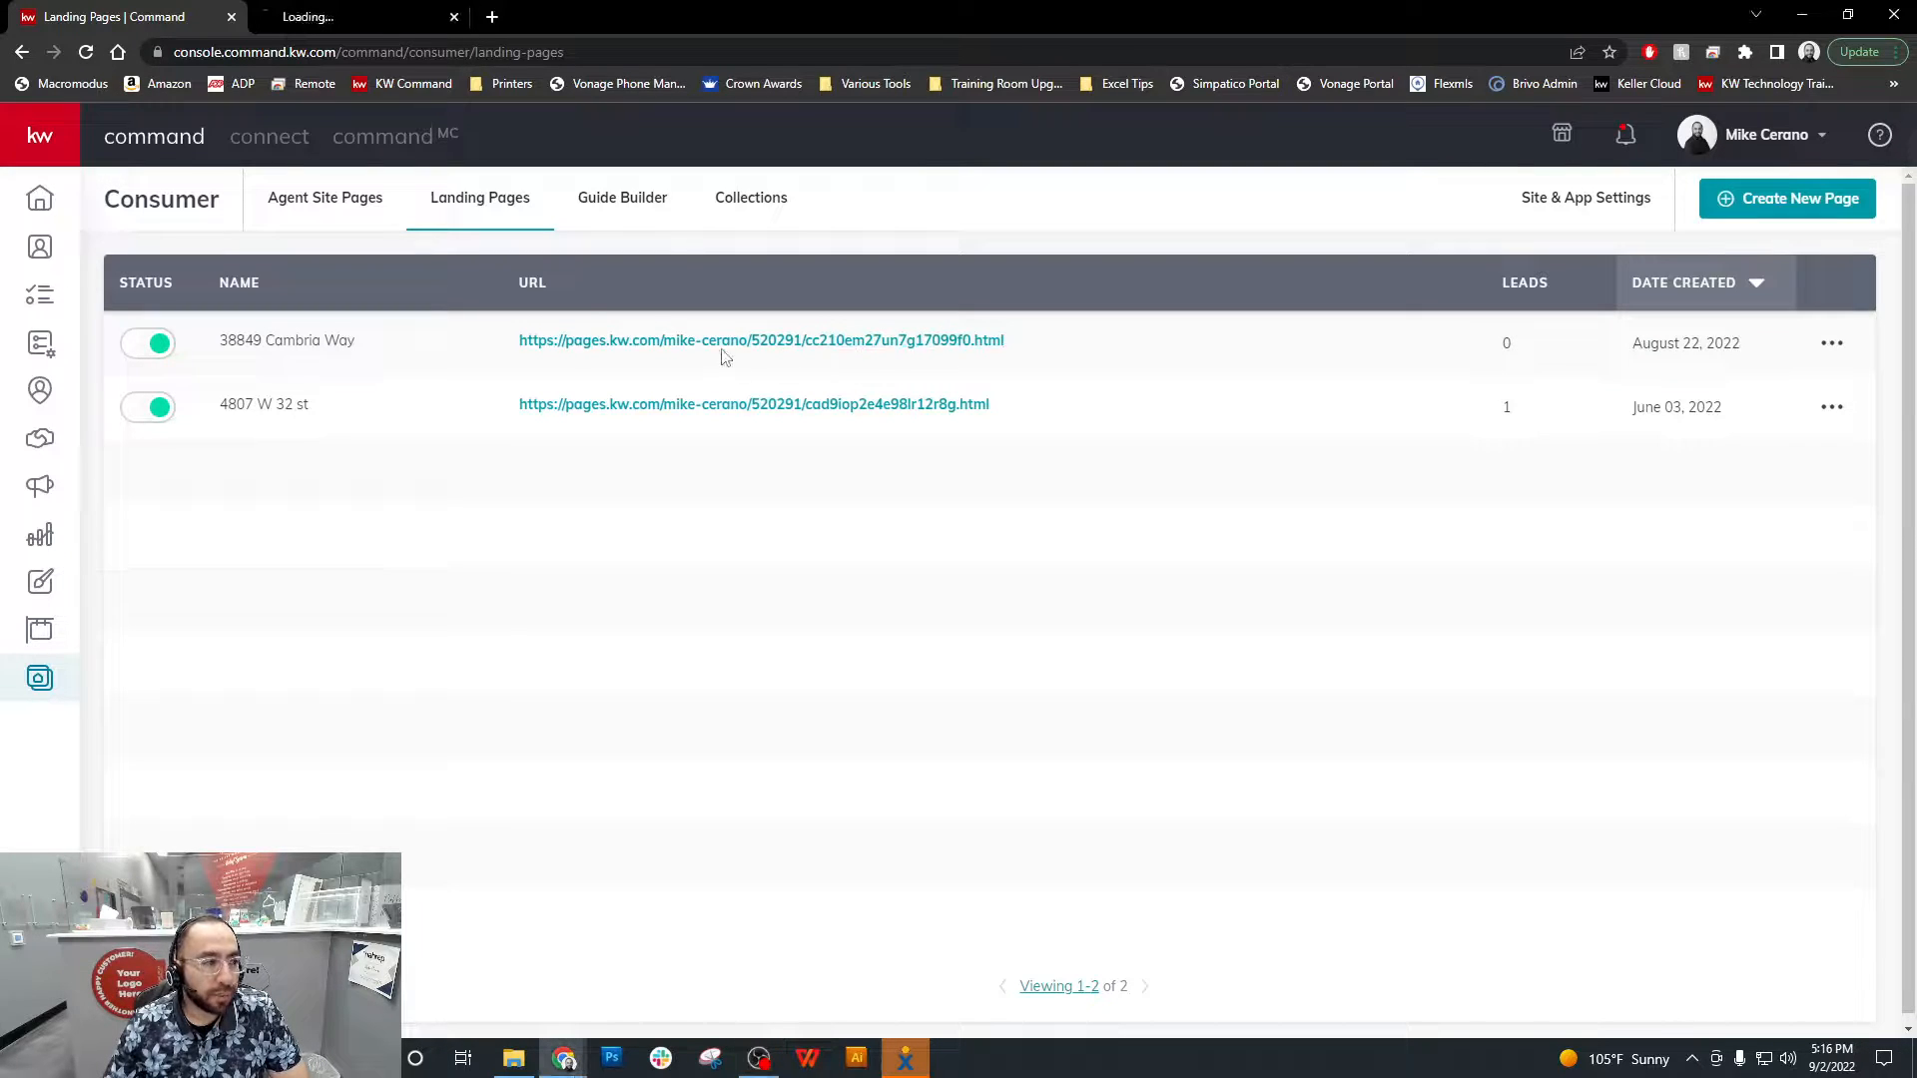
pyautogui.click(367, 12)
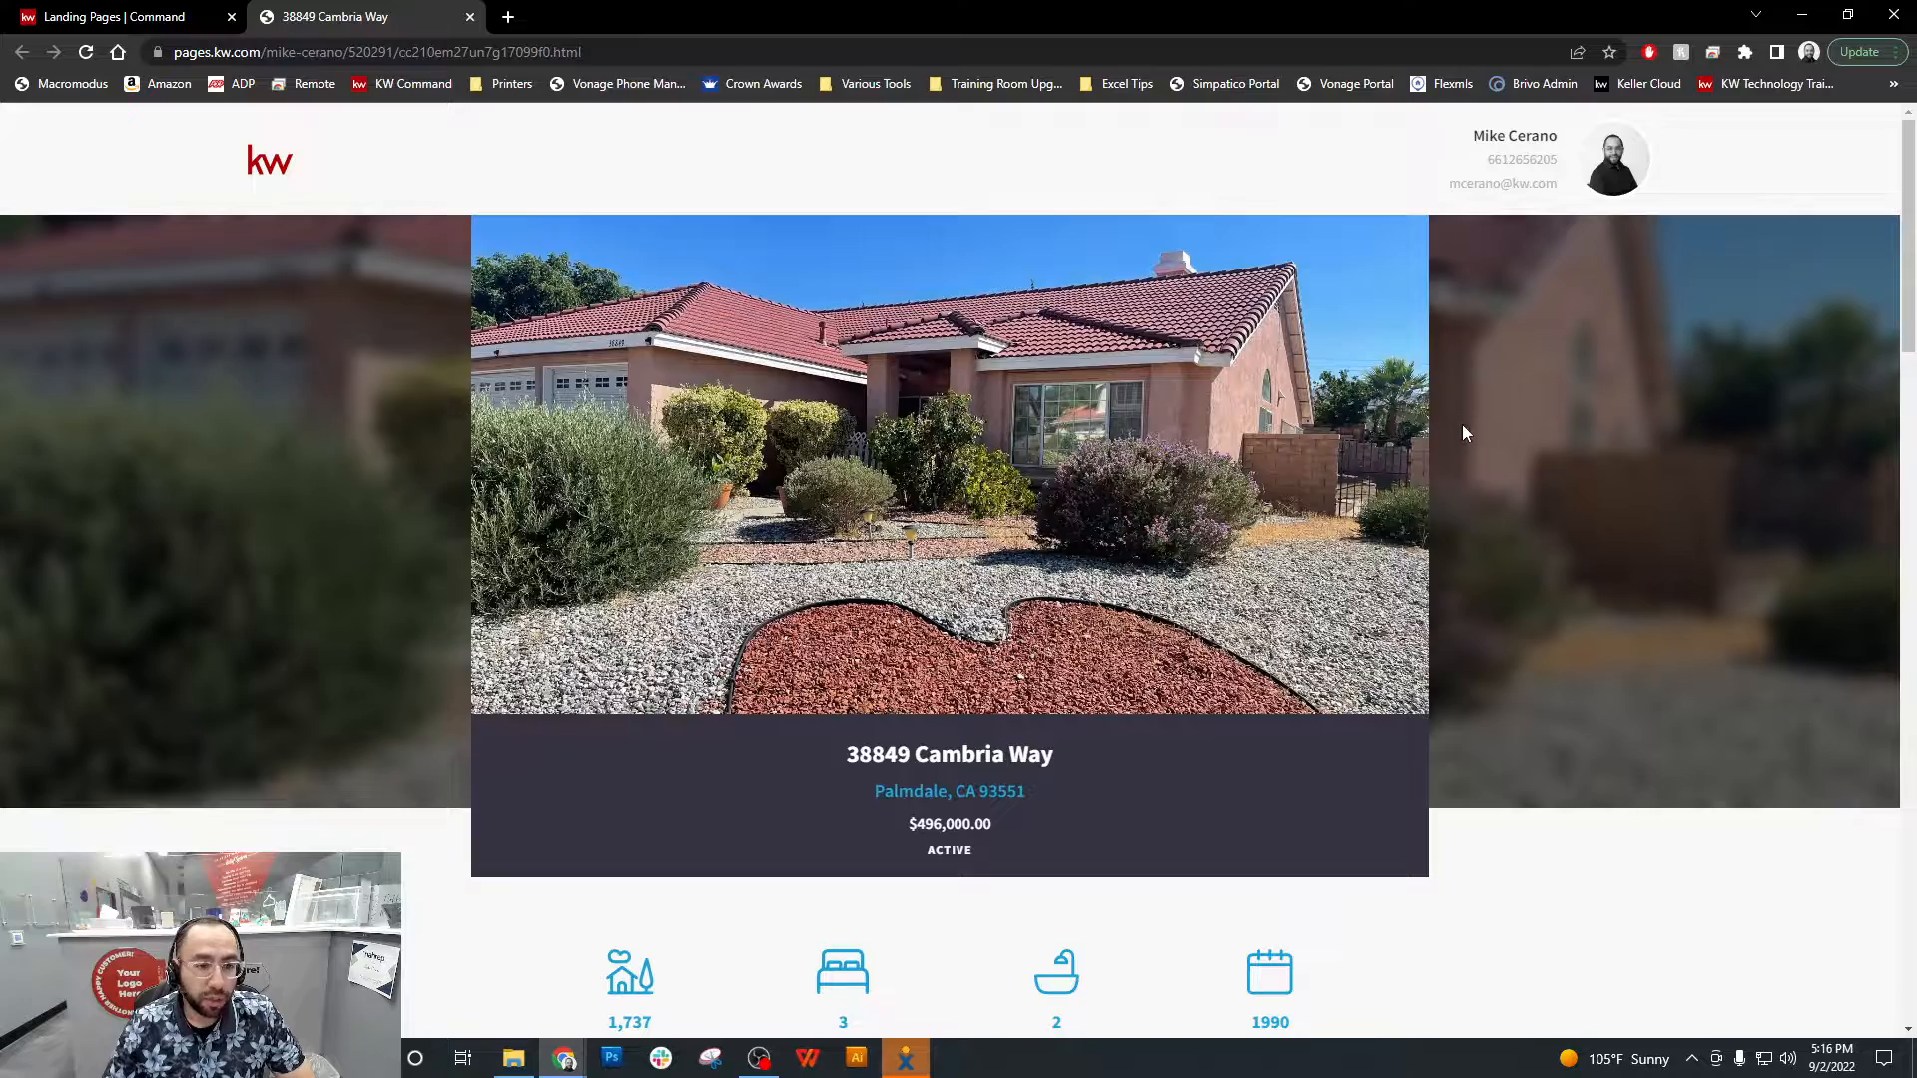
pyautogui.scroll(-4, 1416, 472)
pyautogui.scroll(-12, 1381, 482)
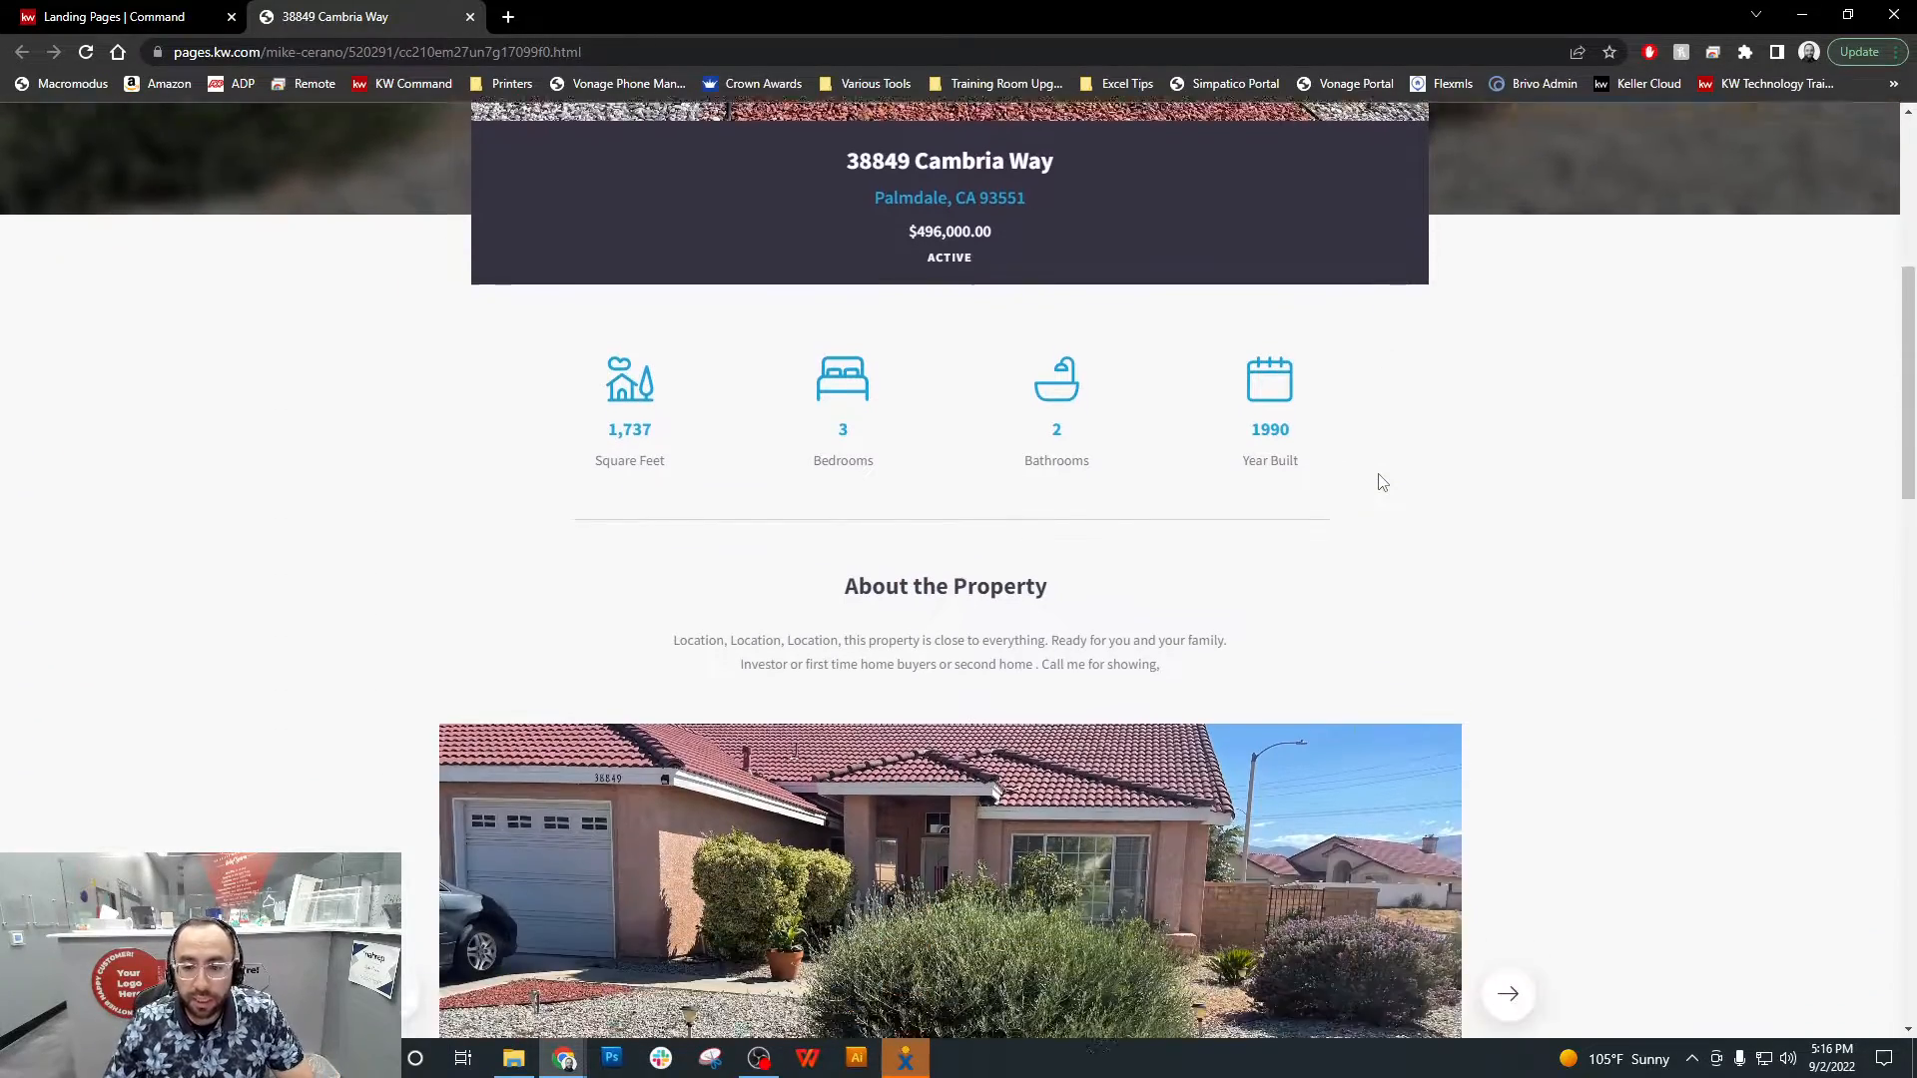
pyautogui.scroll(-11, 1381, 482)
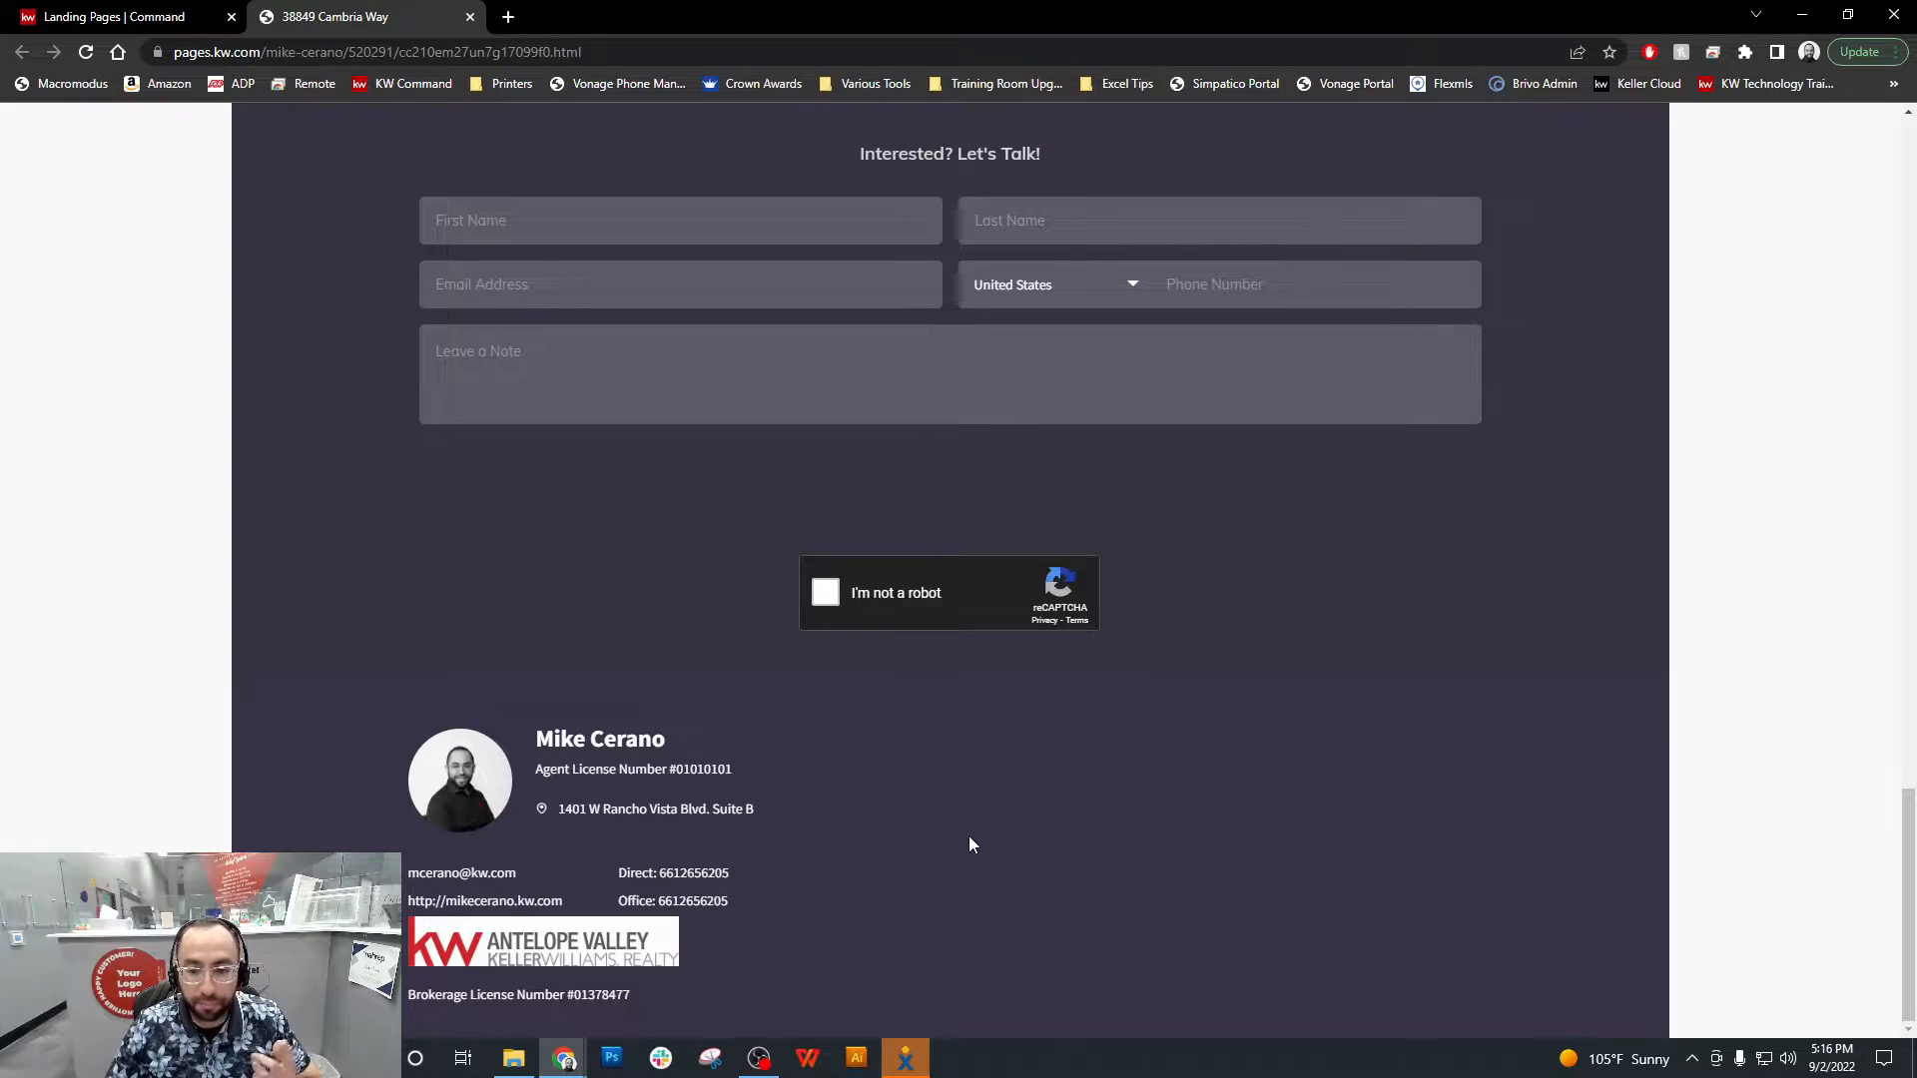
pyautogui.scroll(10, 970, 843)
pyautogui.scroll(15, 969, 844)
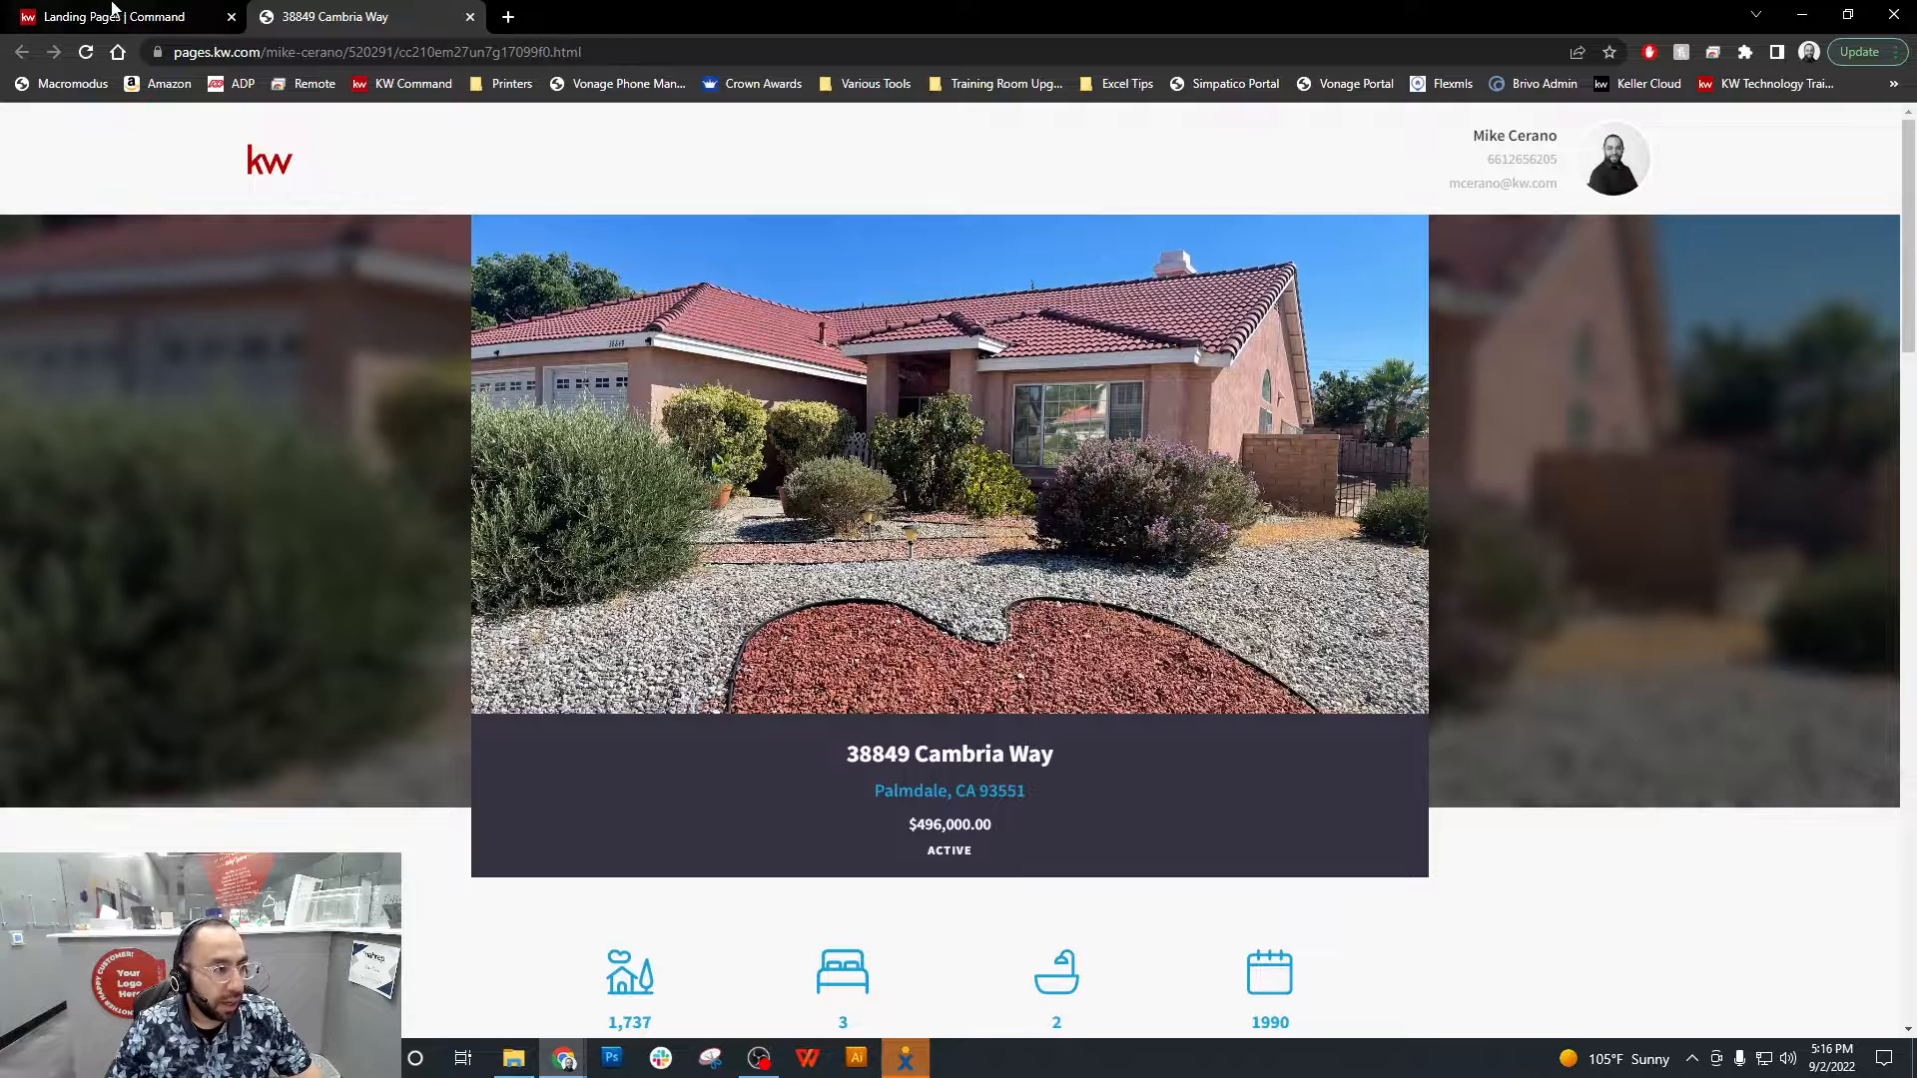
pyautogui.click(104, 8)
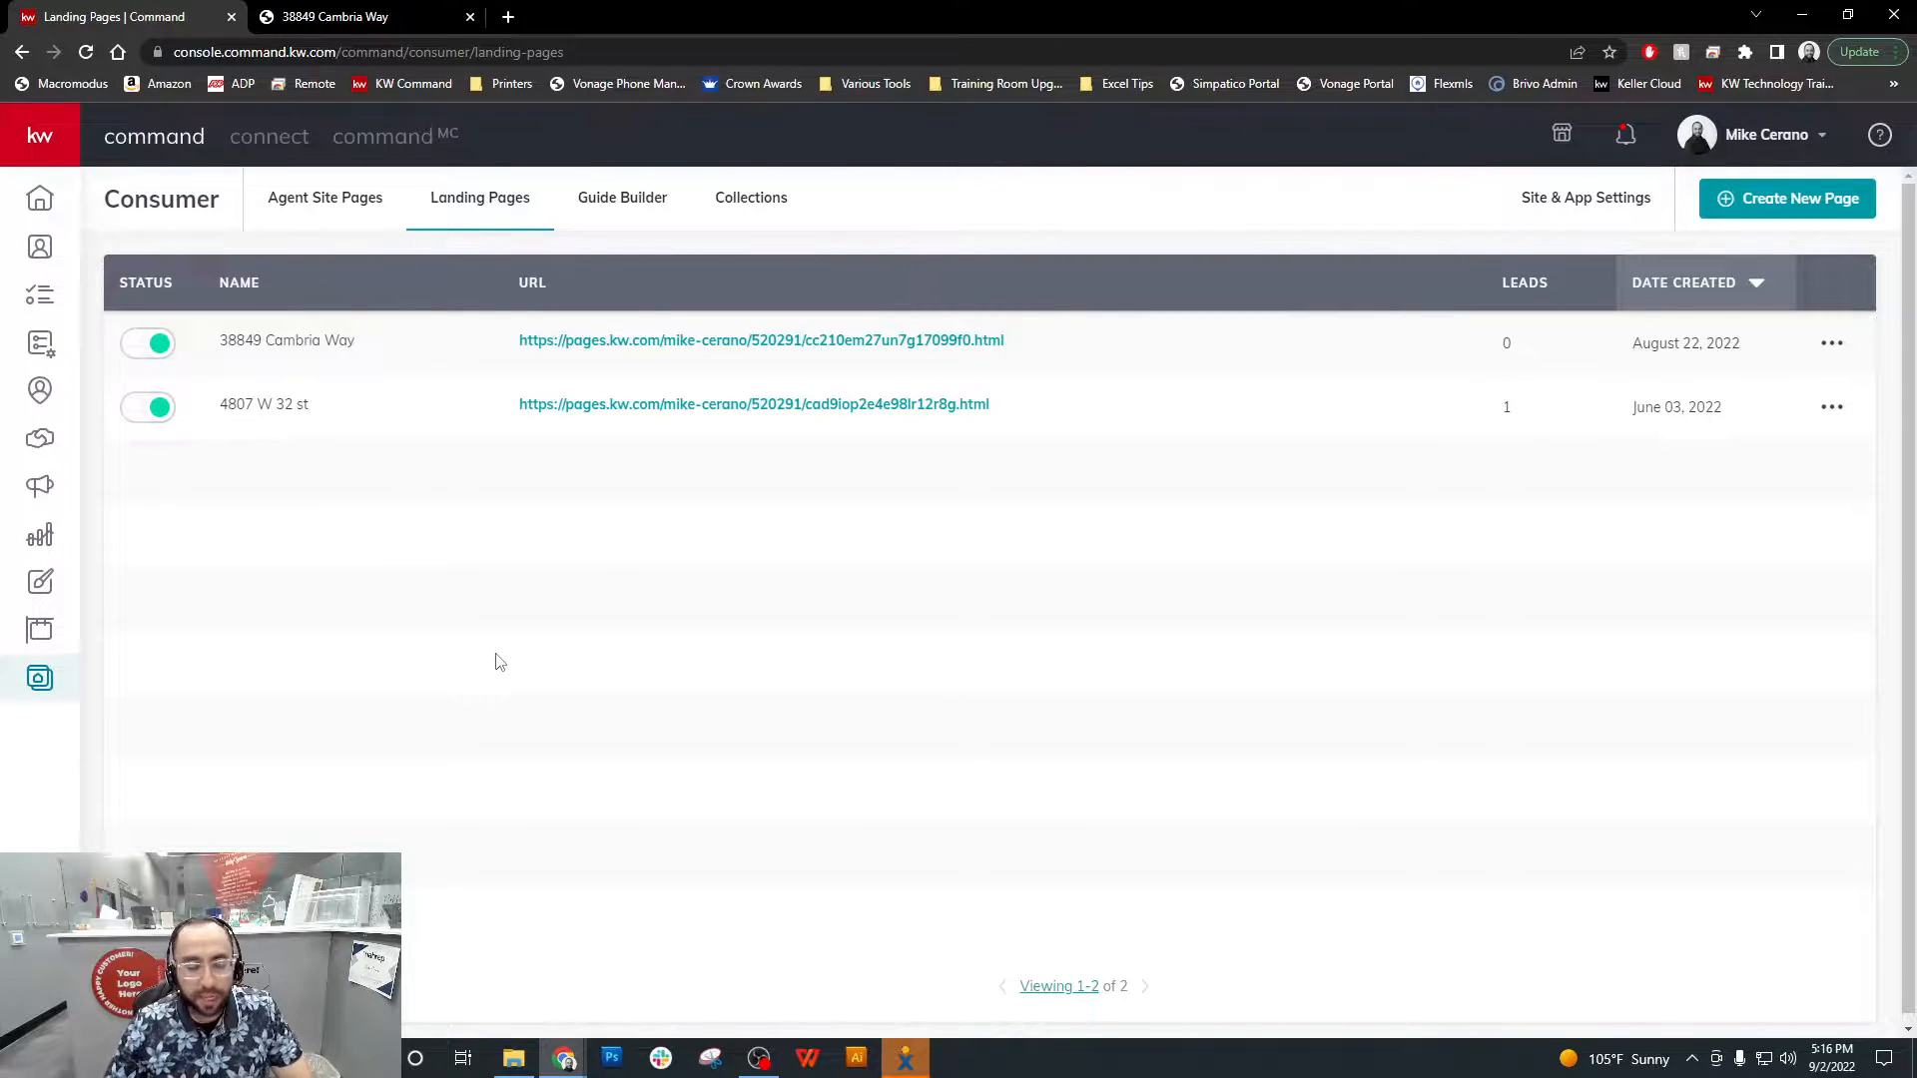
# Create a new page in the Consumer area as a landing page for lead generation
pyautogui.click(41, 686)
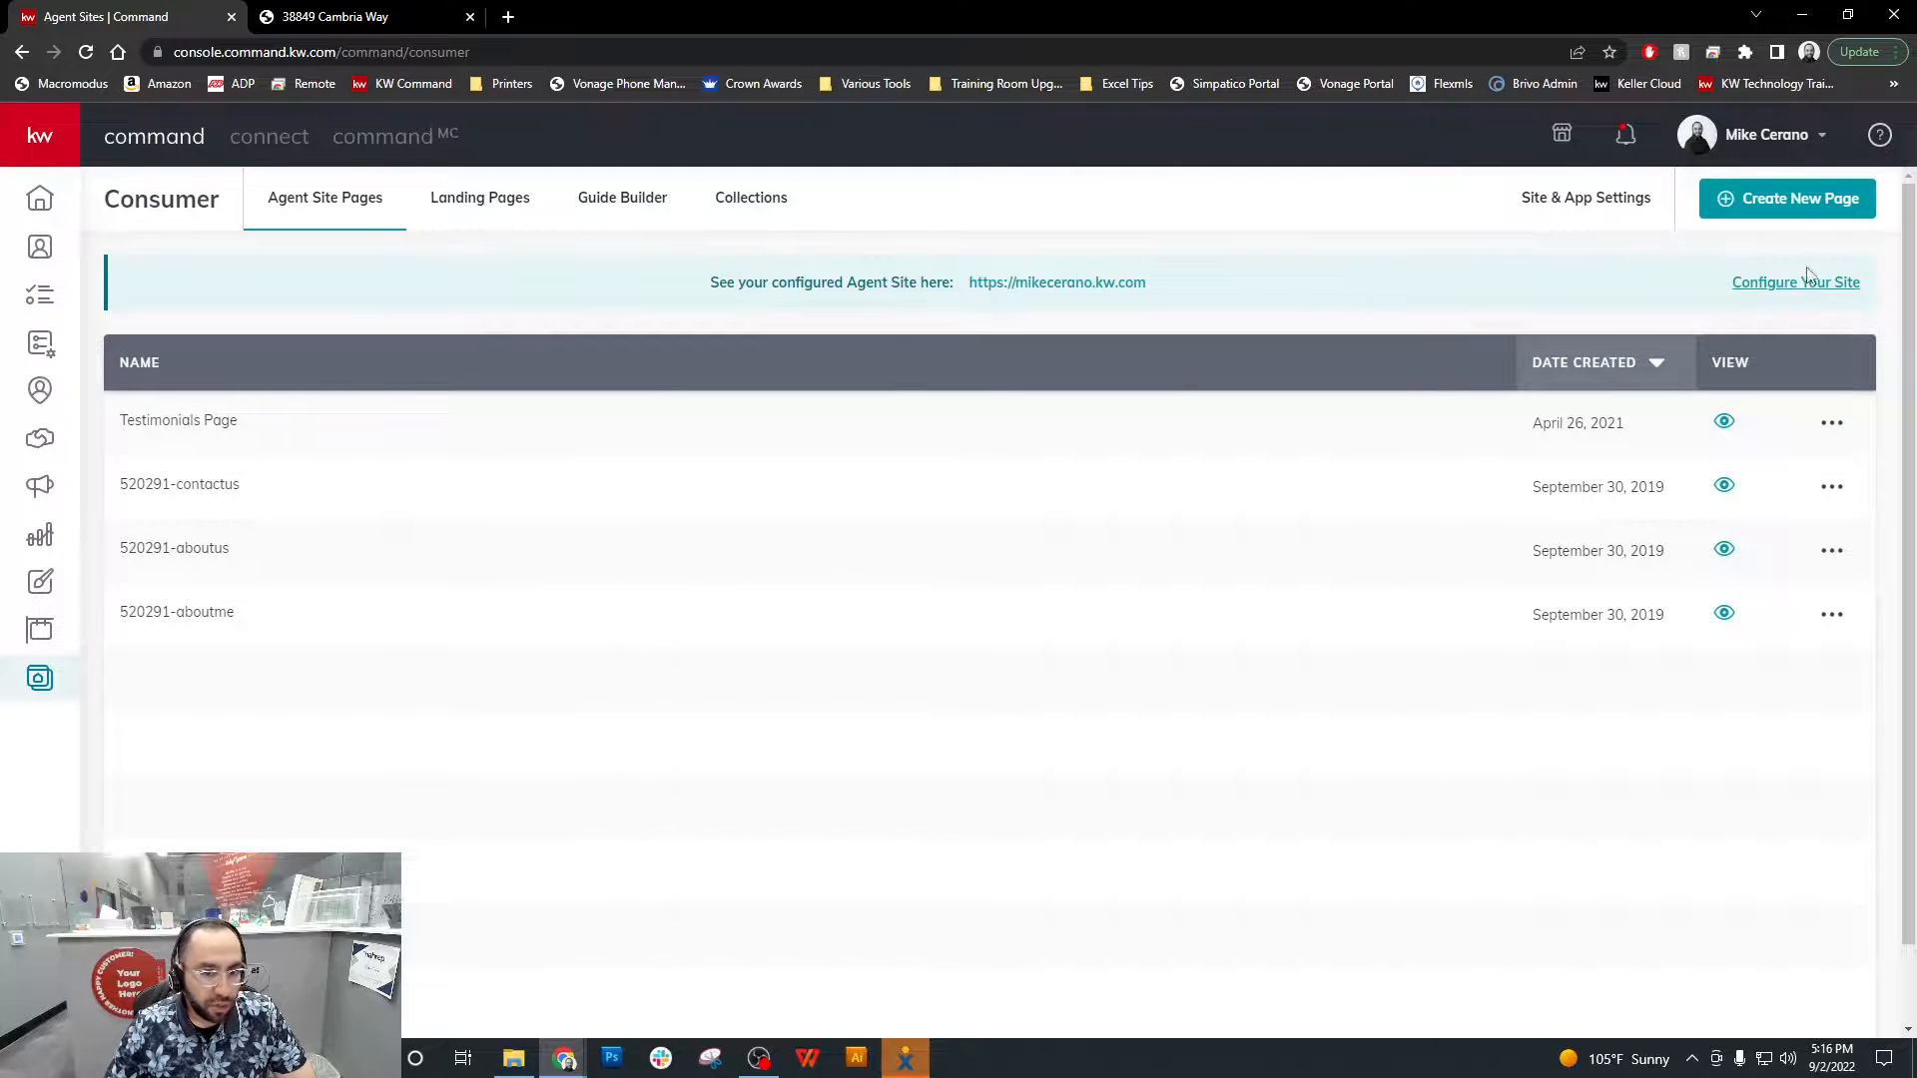
pyautogui.click(1787, 198)
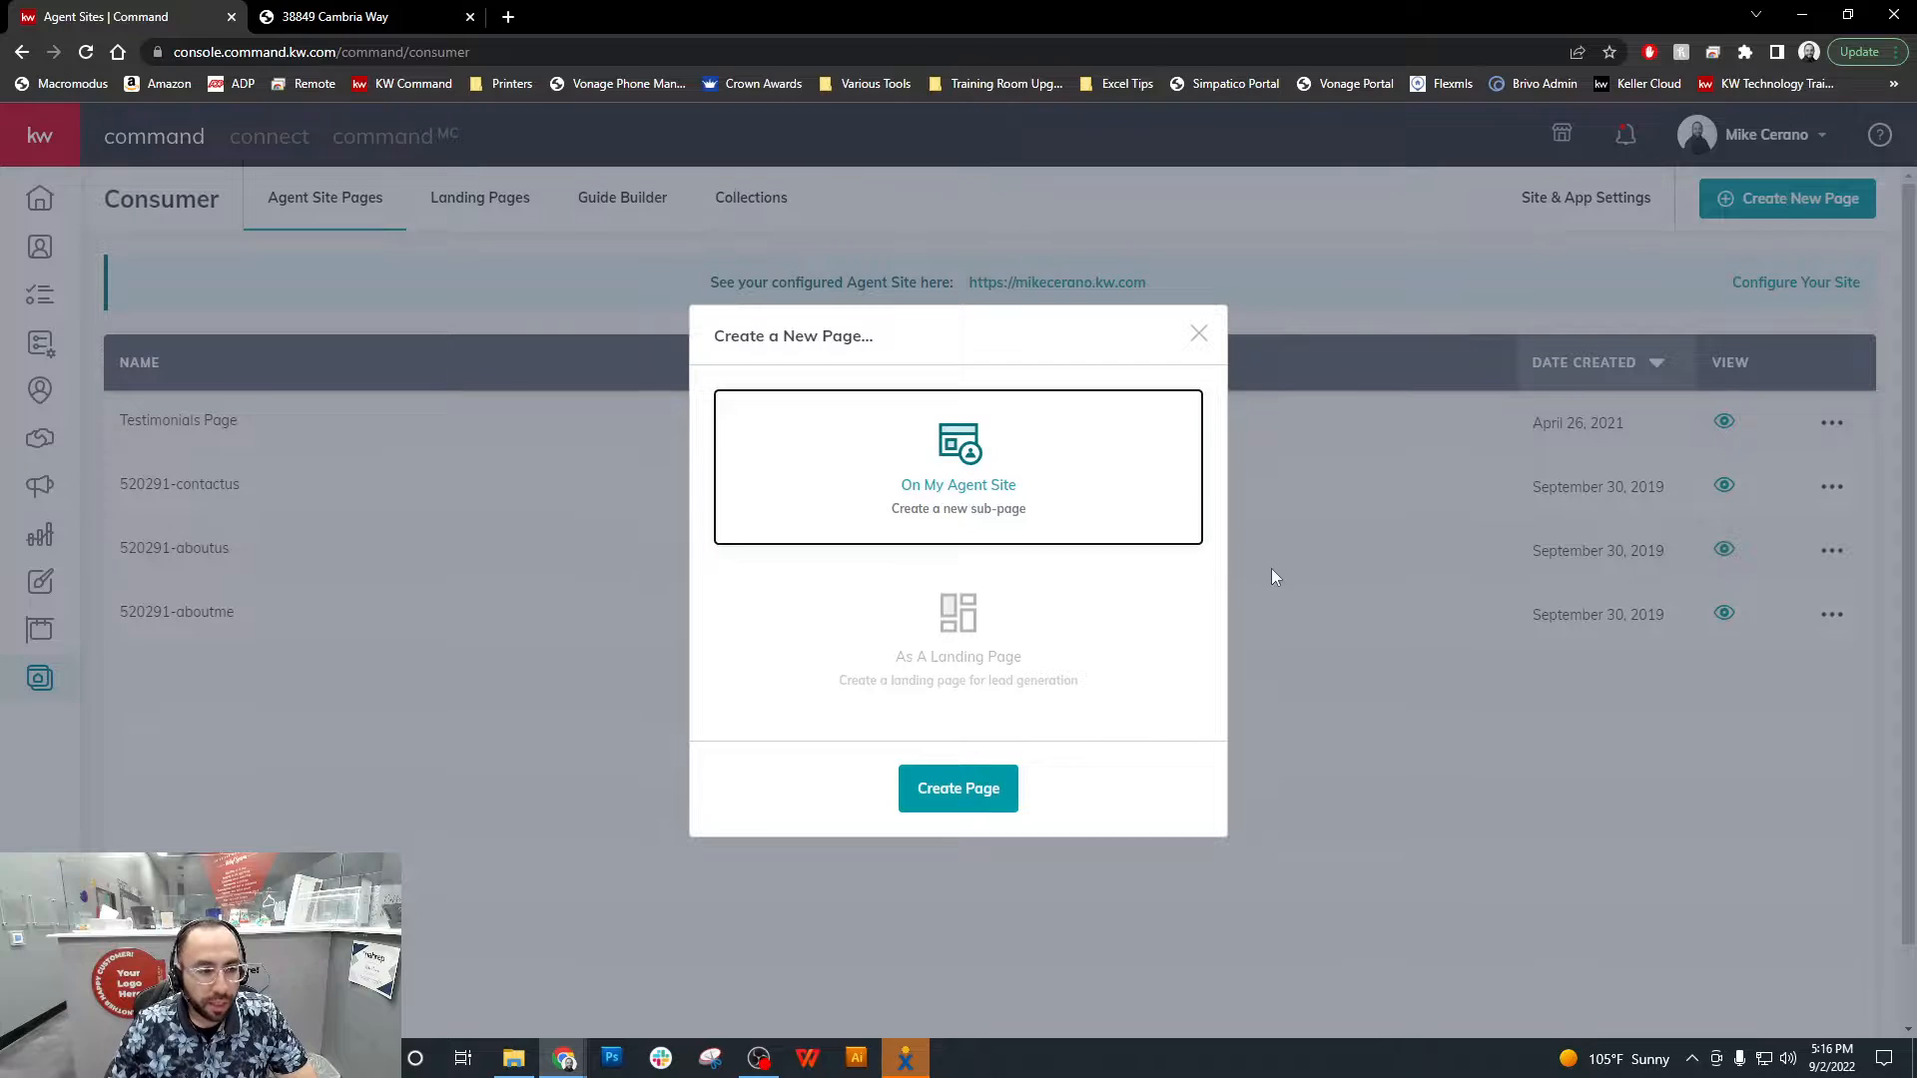
pyautogui.click(1076, 661)
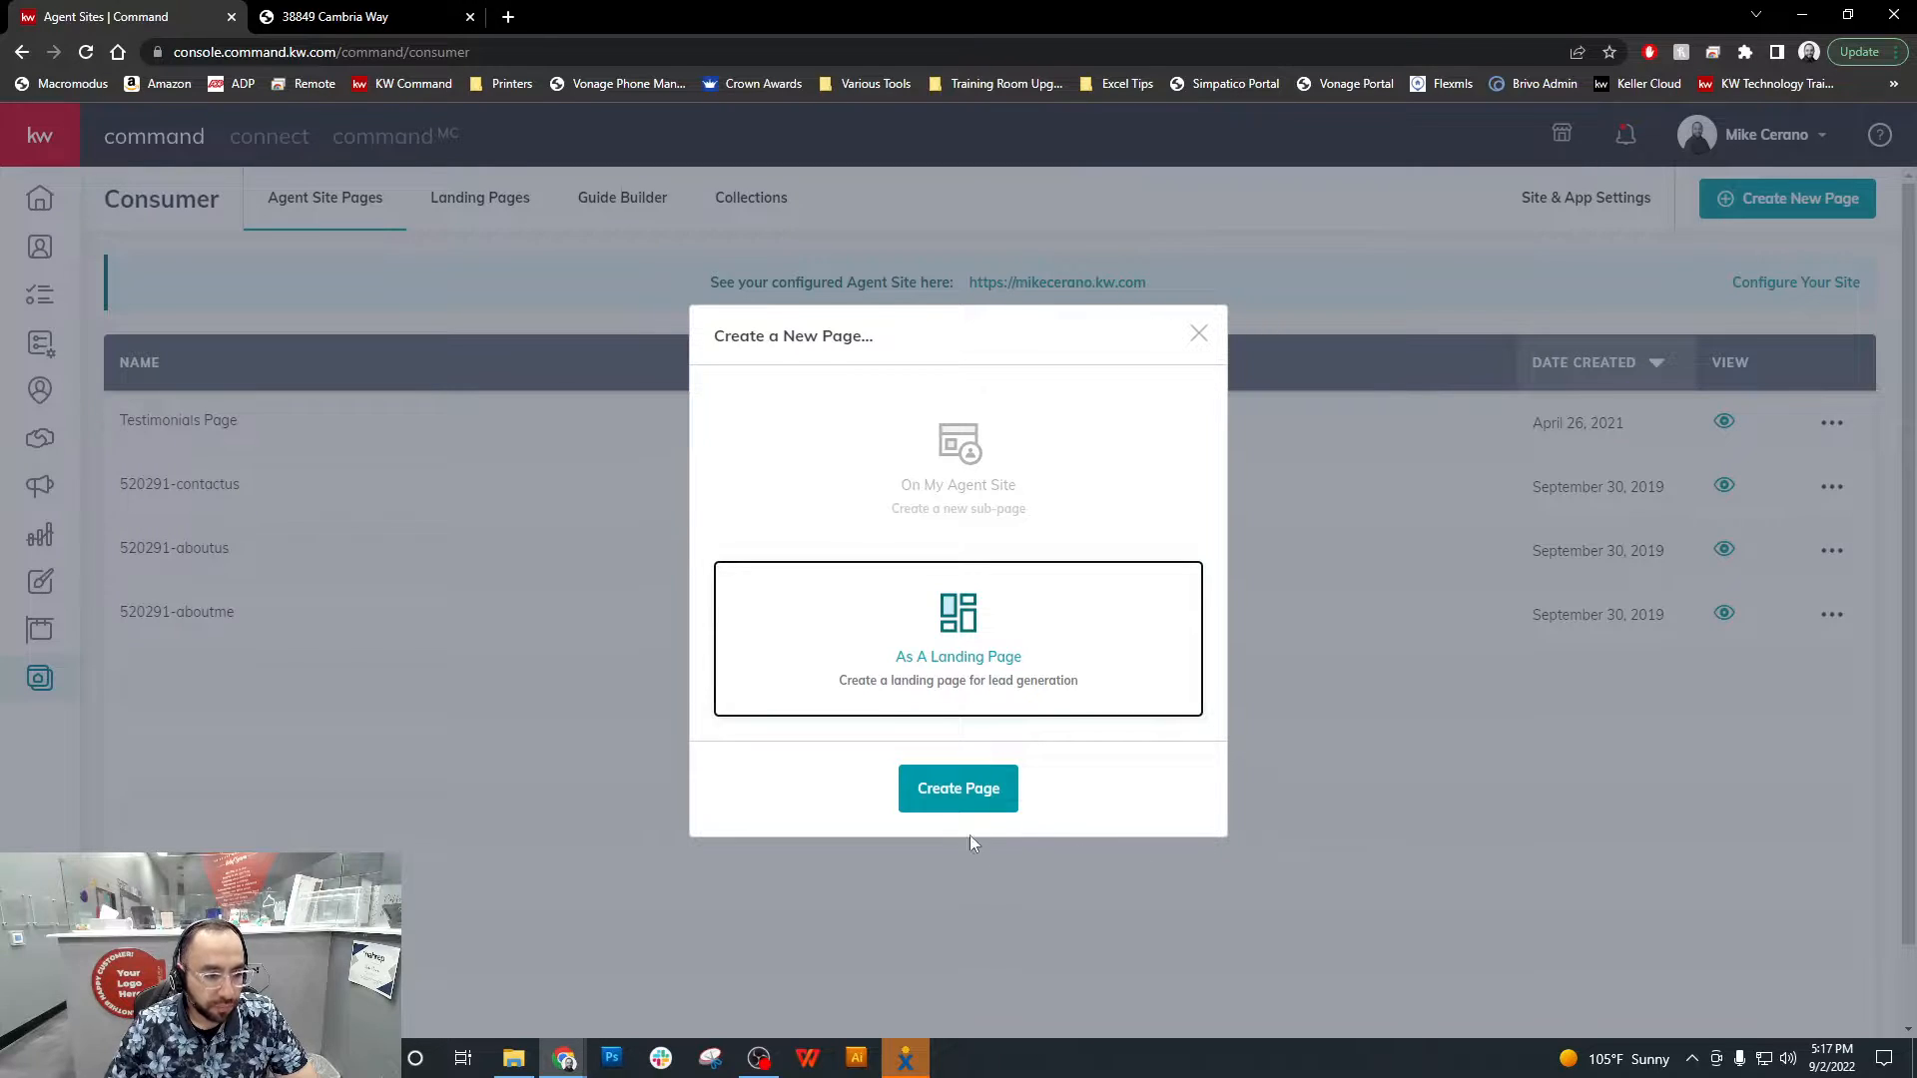
pyautogui.click(972, 789)
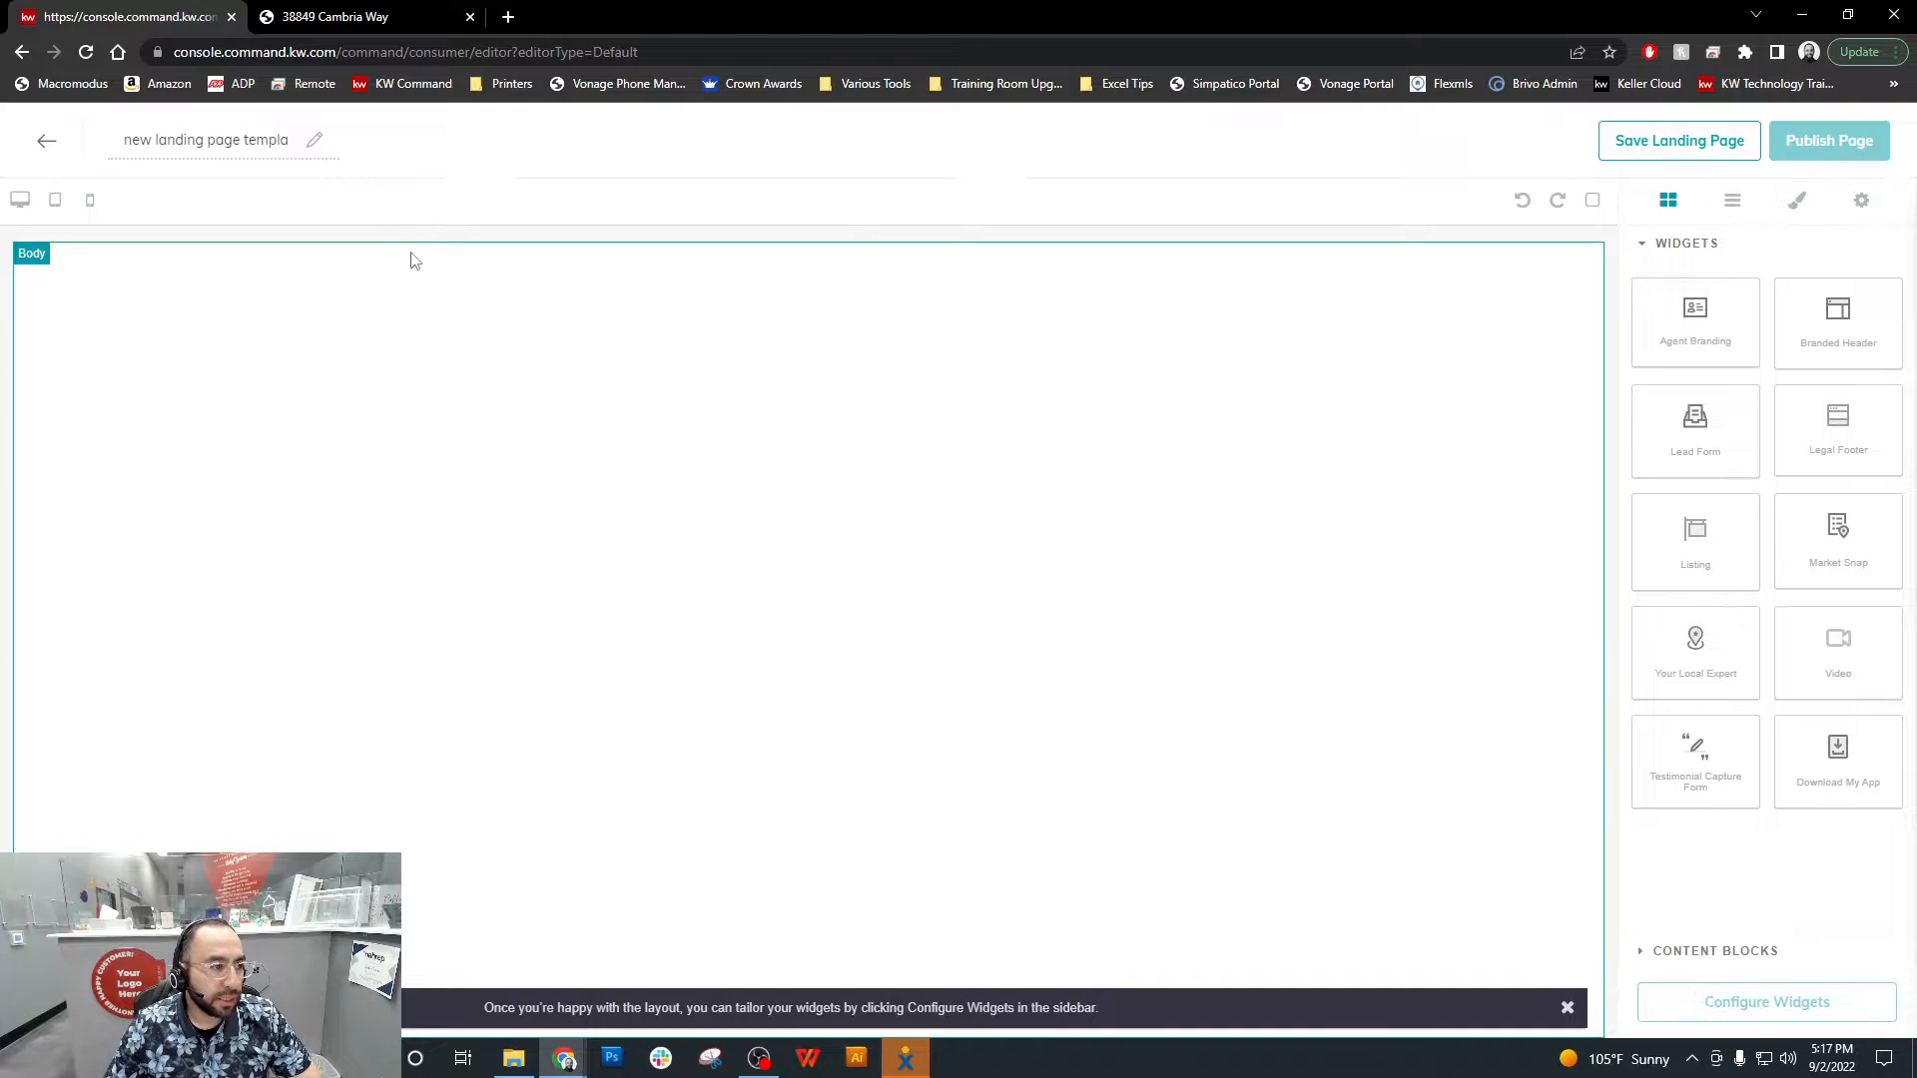
# Replace the default landing page name with the property's street address
pyautogui.tripleClick(242, 149)
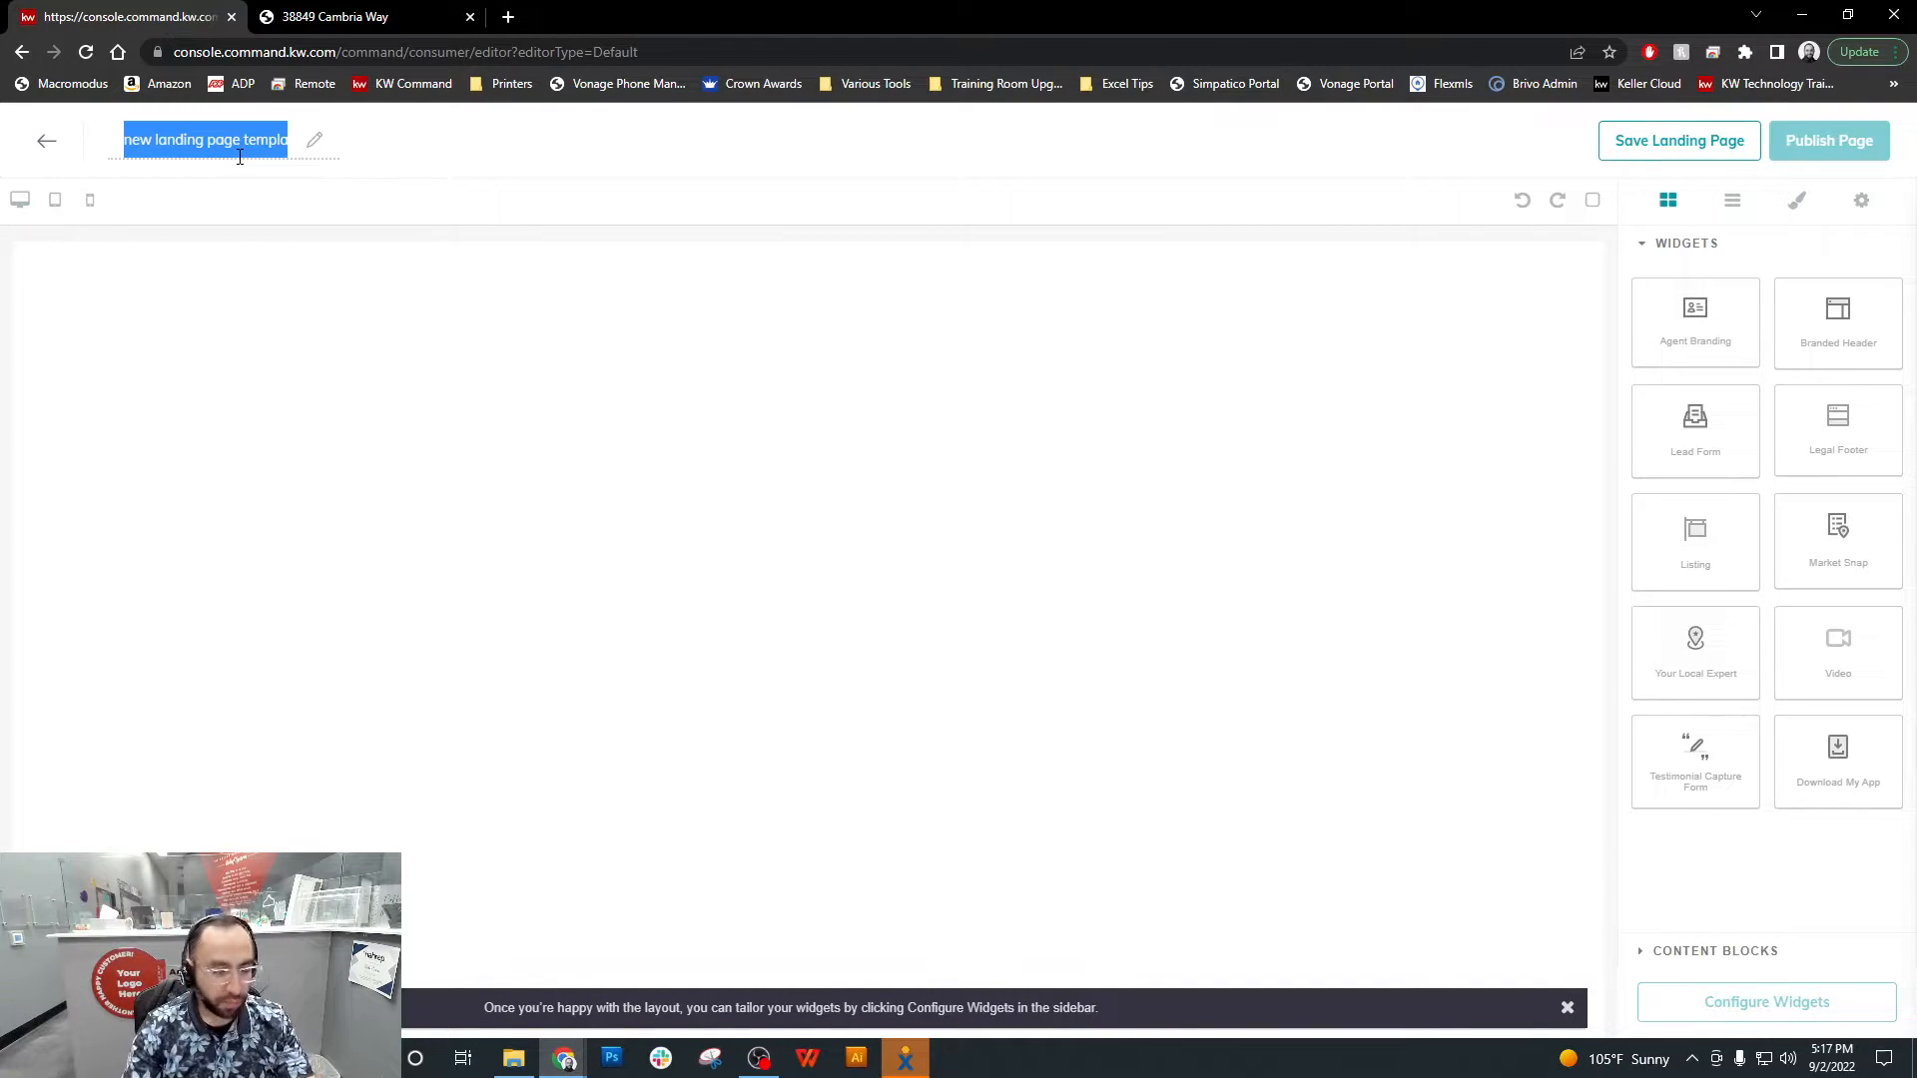
pyautogui.press('BackSpace')
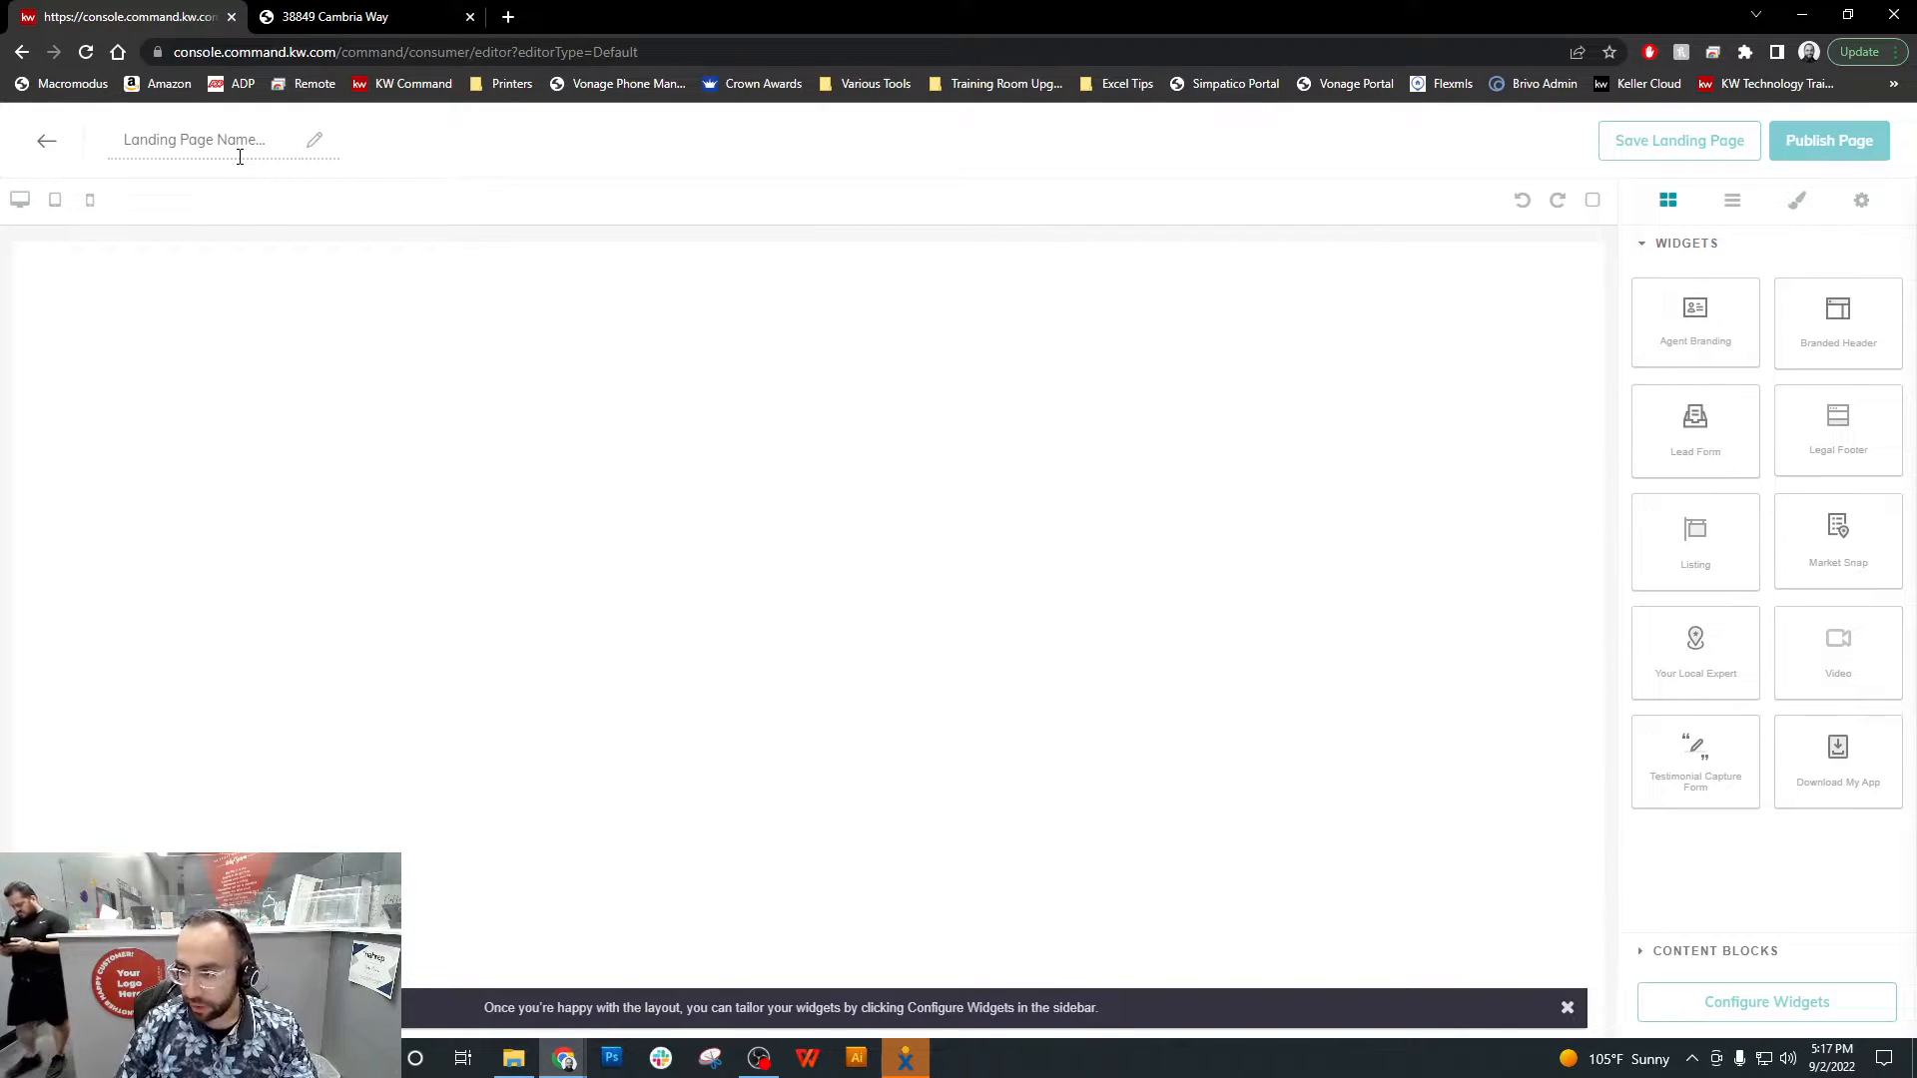
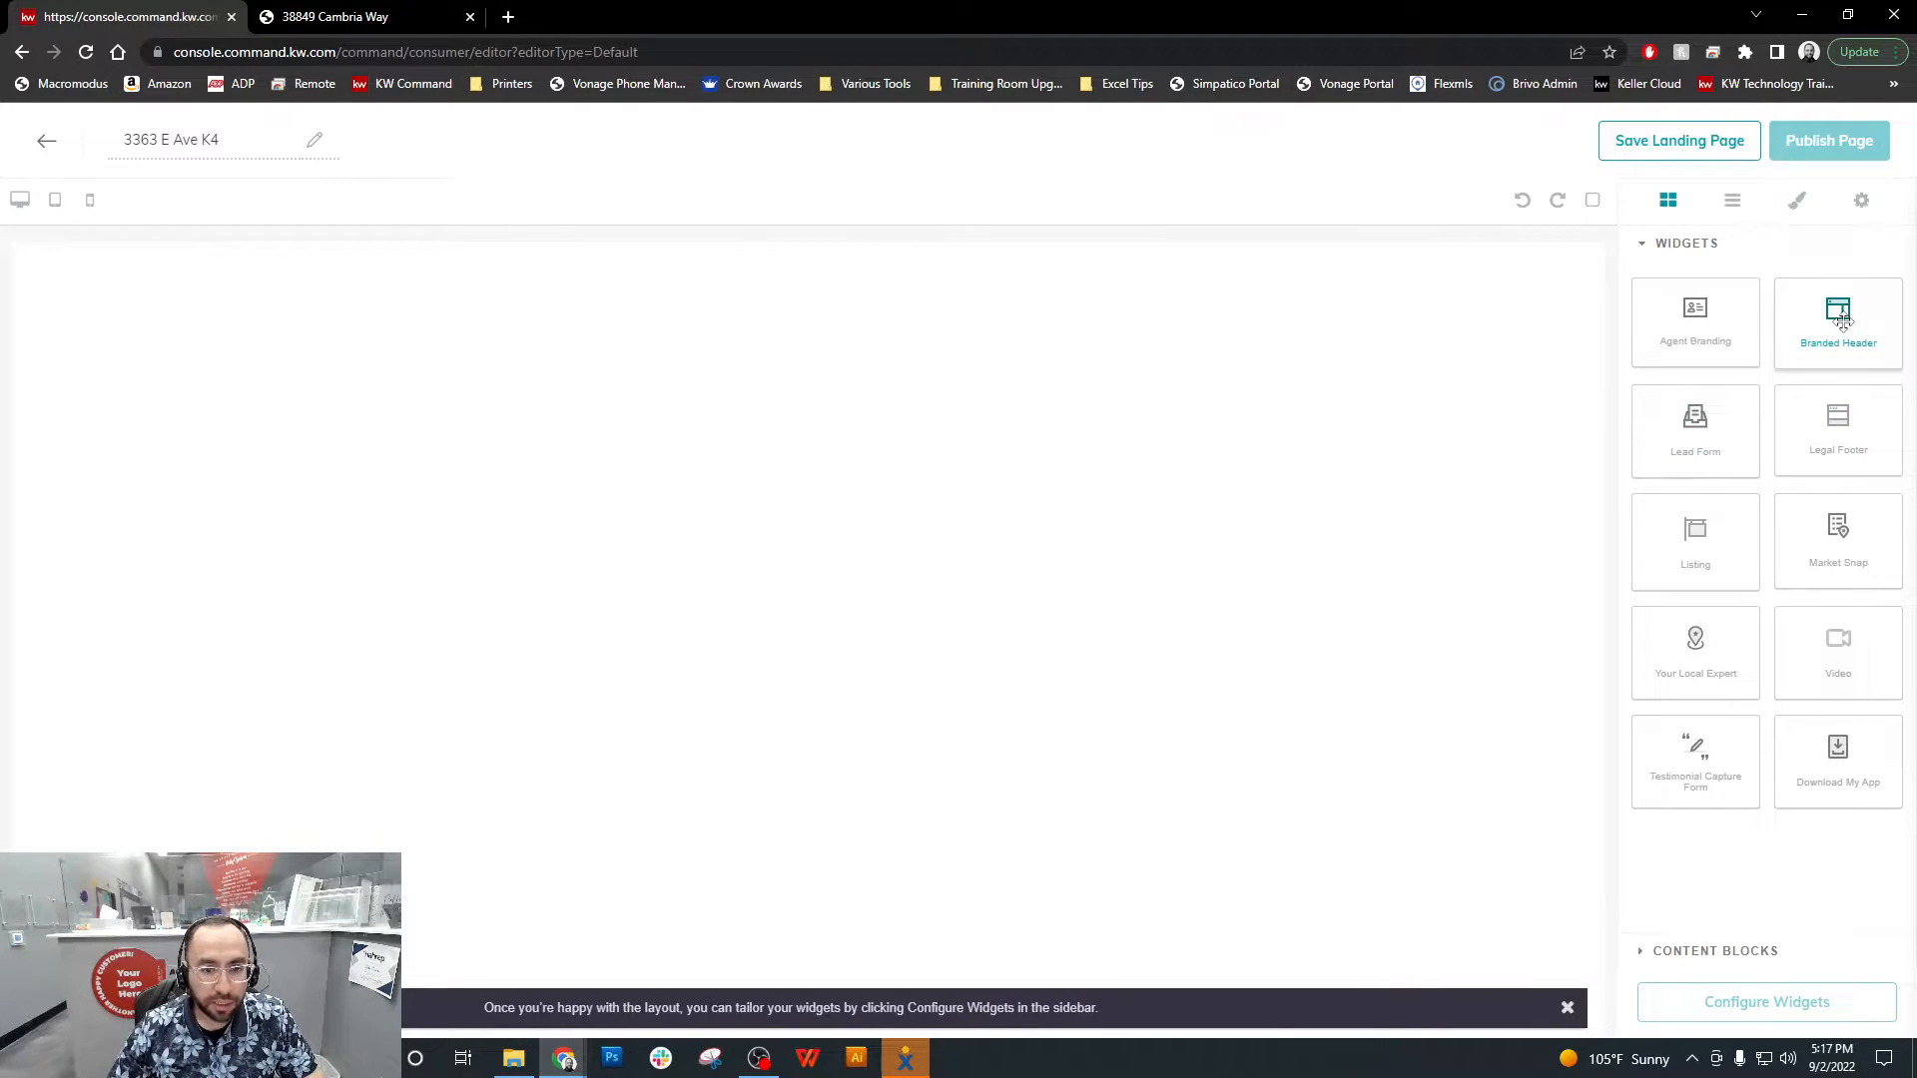
# Add the Branded Header widget at the top of the blank page and the Listing widget directly beneath it
pyautogui.moveTo(1843, 316); pyautogui.dragTo(927, 344)
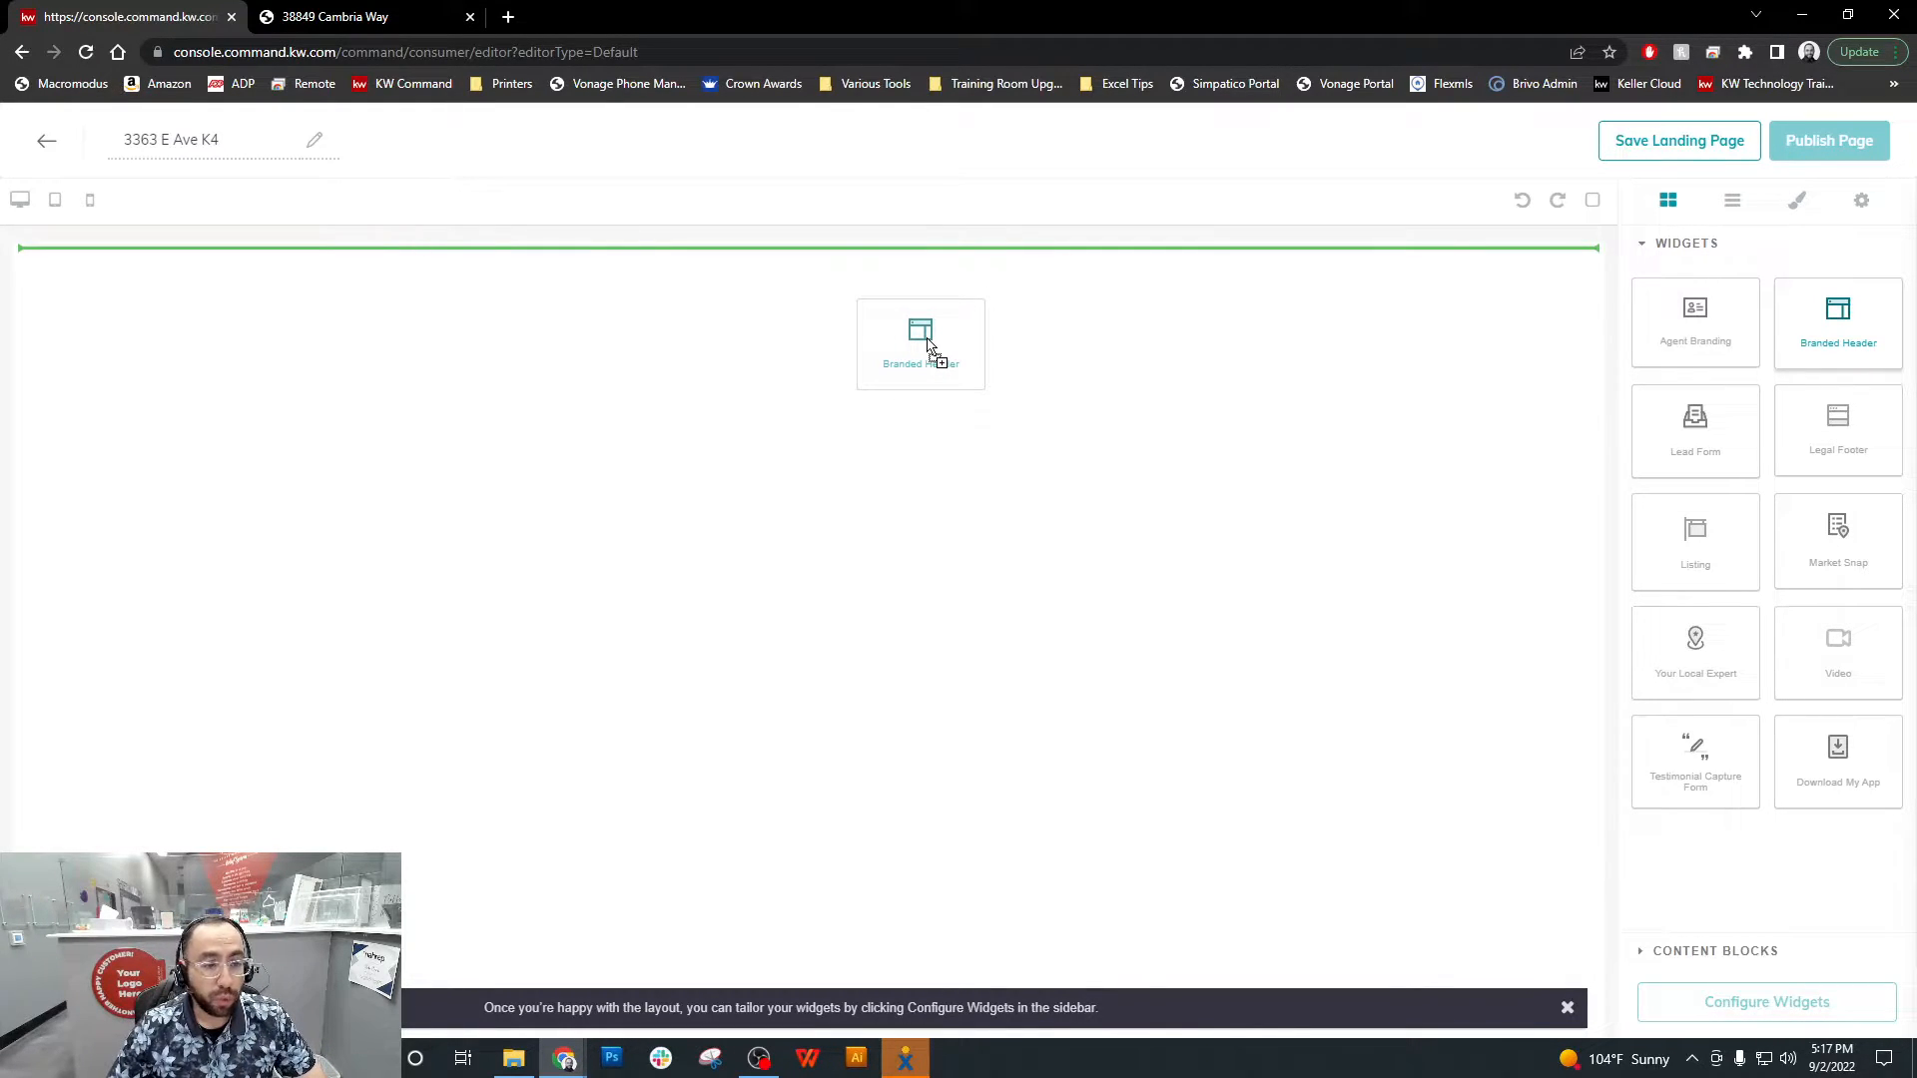
pyautogui.moveTo(928, 344); pyautogui.dragTo(926, 346)
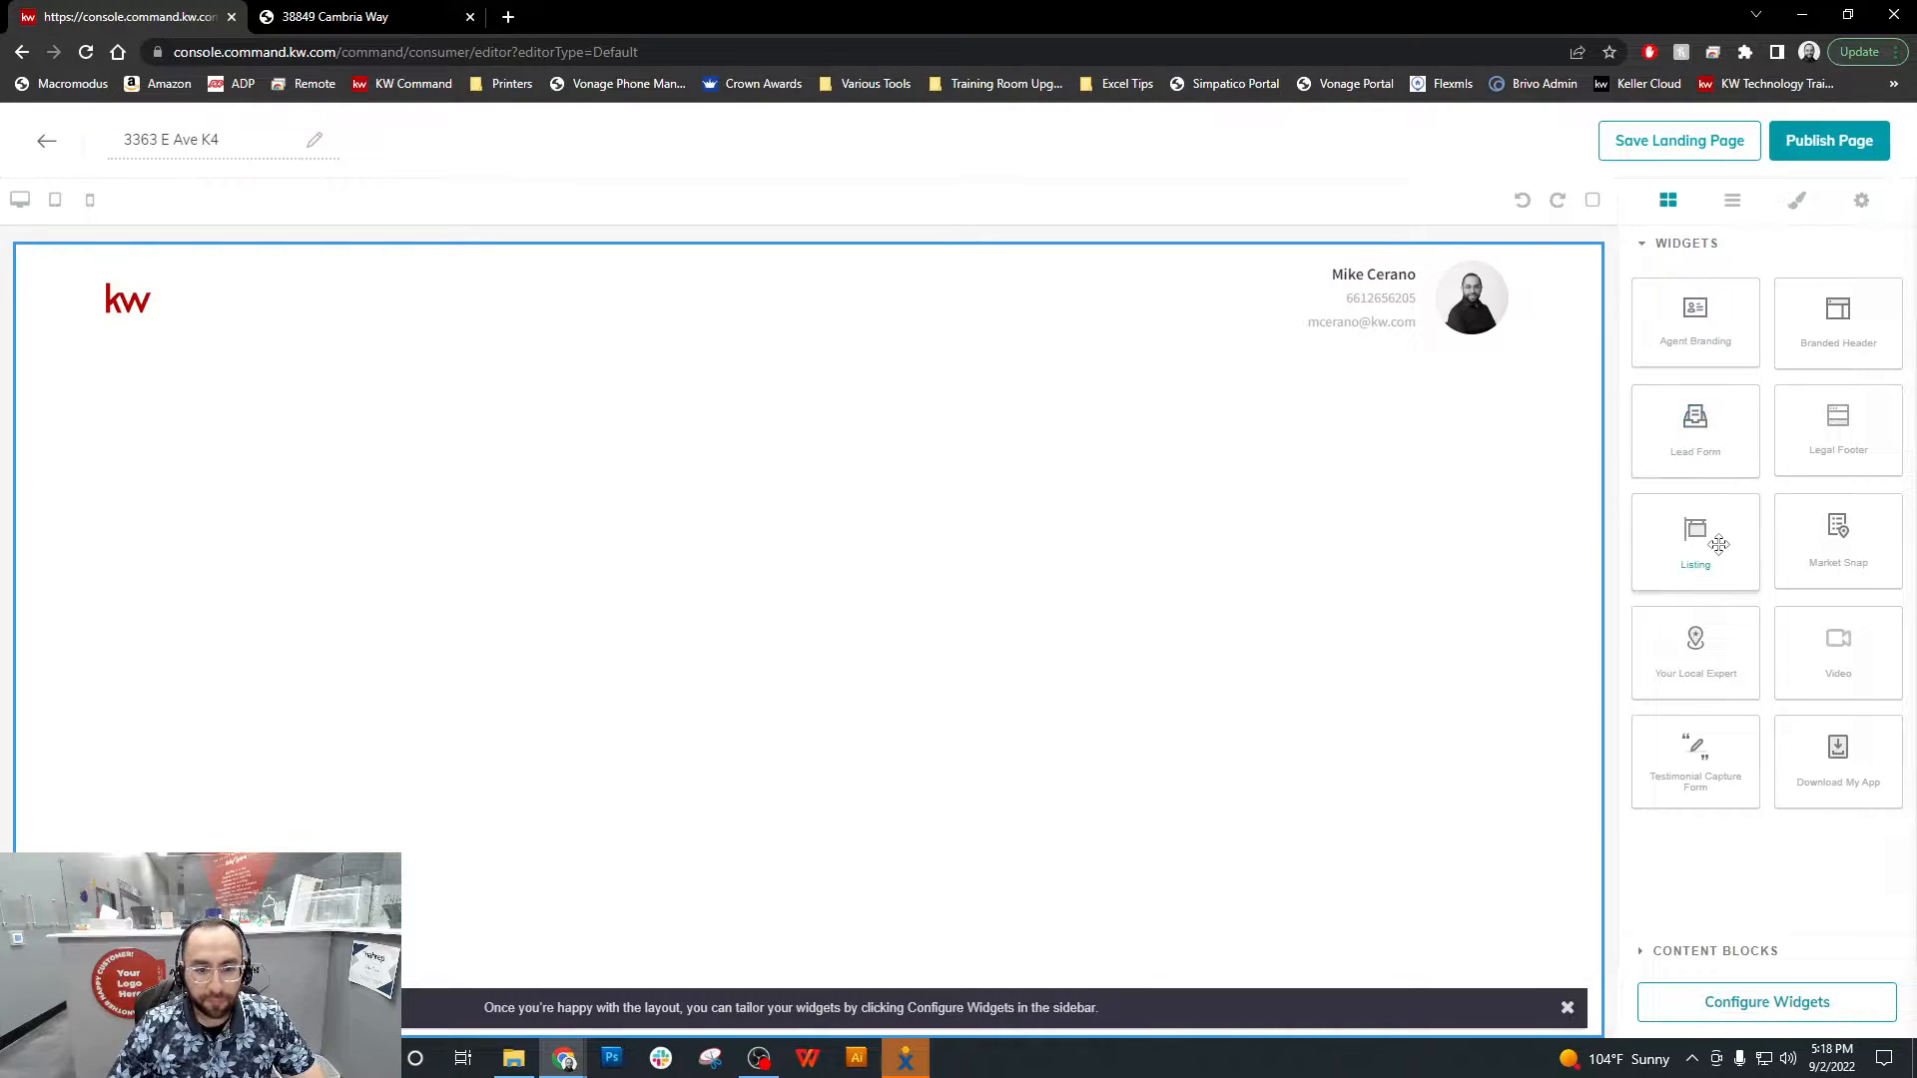
pyautogui.moveTo(1715, 529); pyautogui.dragTo(963, 500)
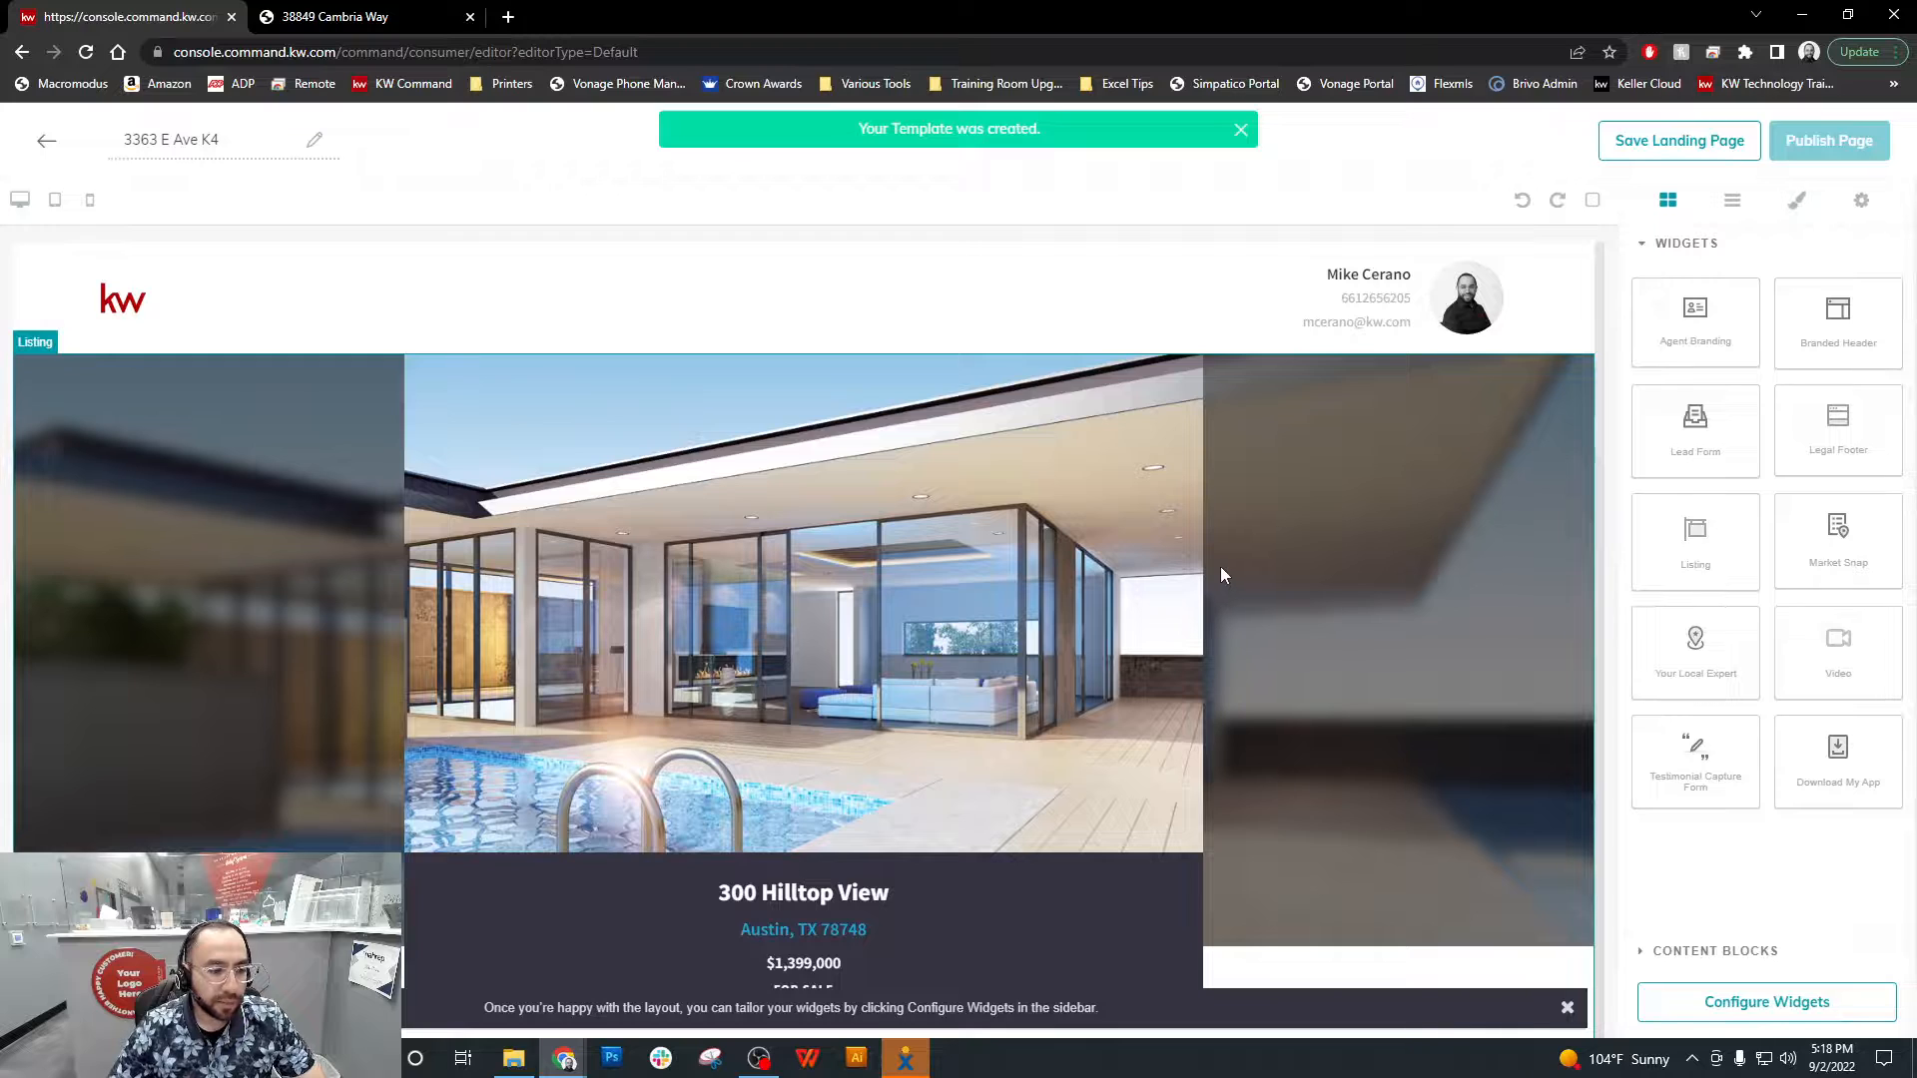
# Dismiss the layout tip and add the Lead Form widget below the listing's map
pyautogui.scroll(-1, 1220, 575)
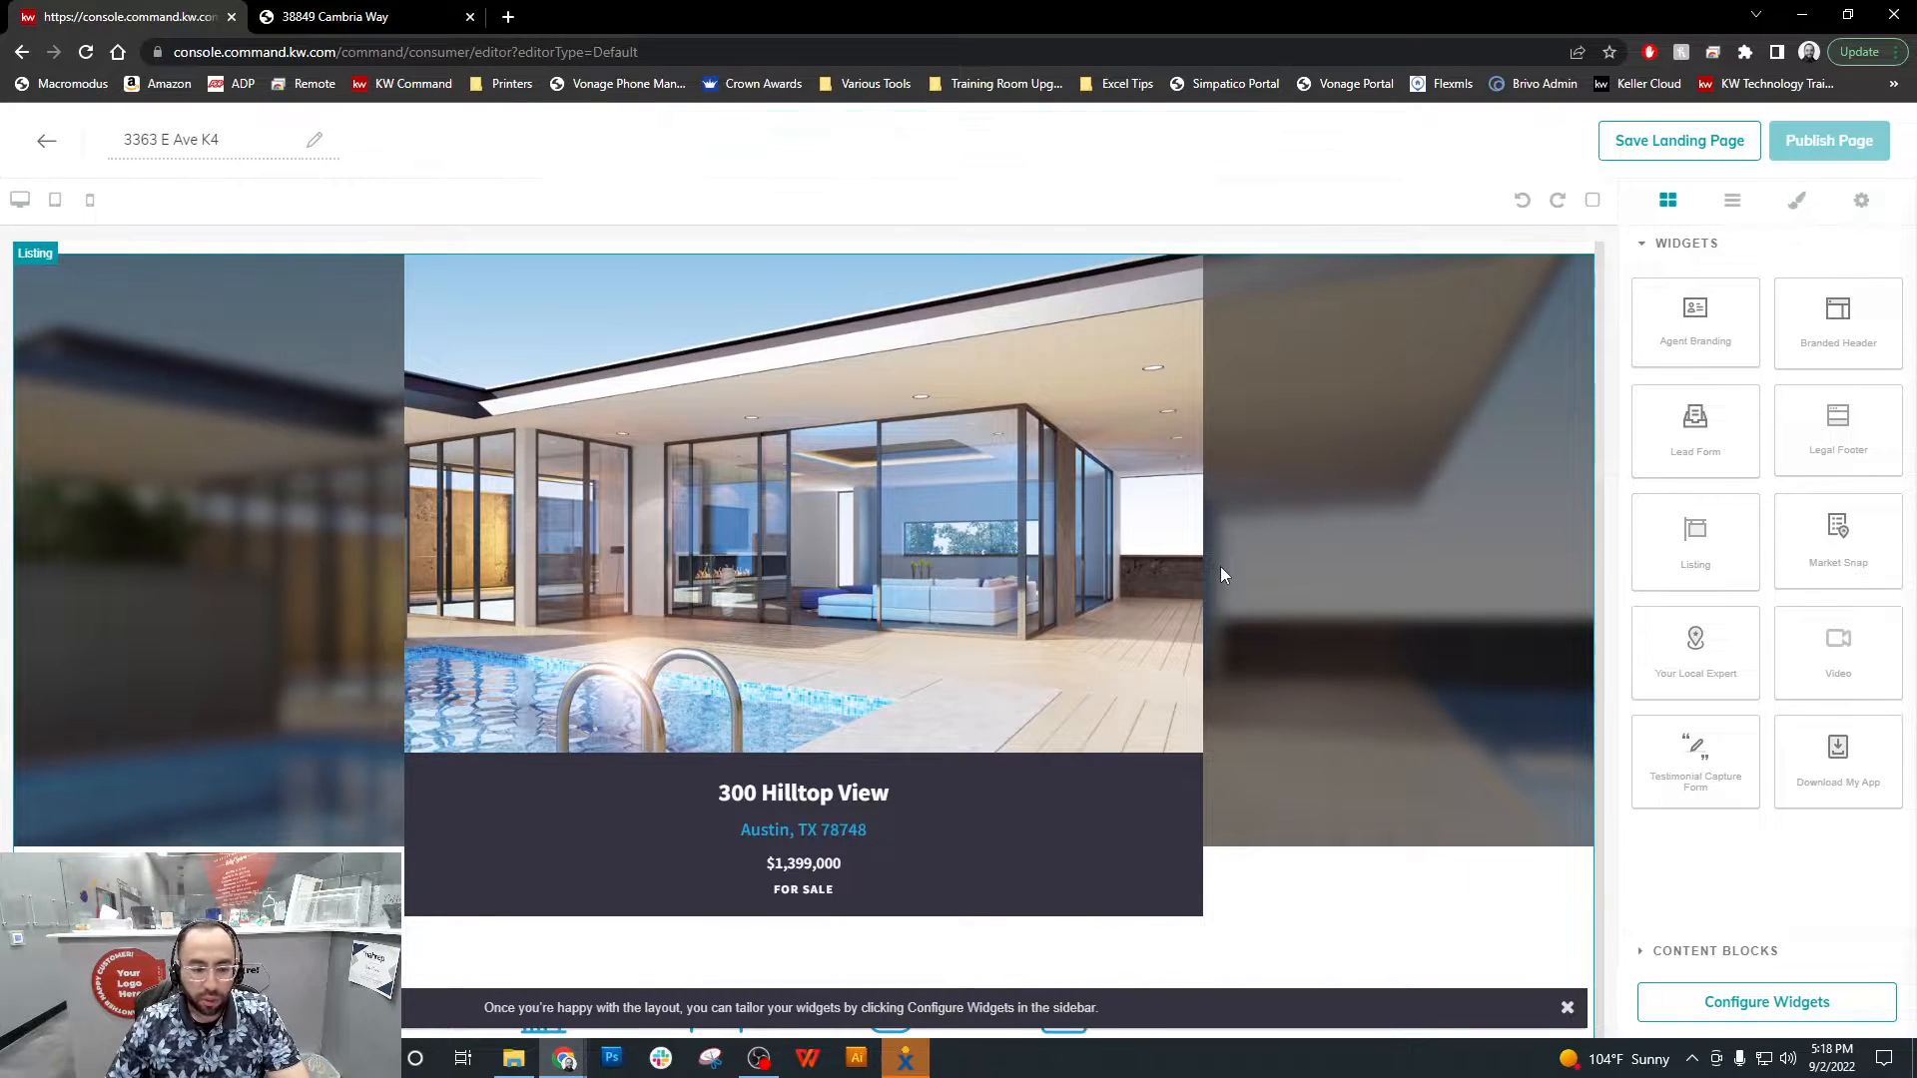
pyautogui.scroll(-1, 1223, 569)
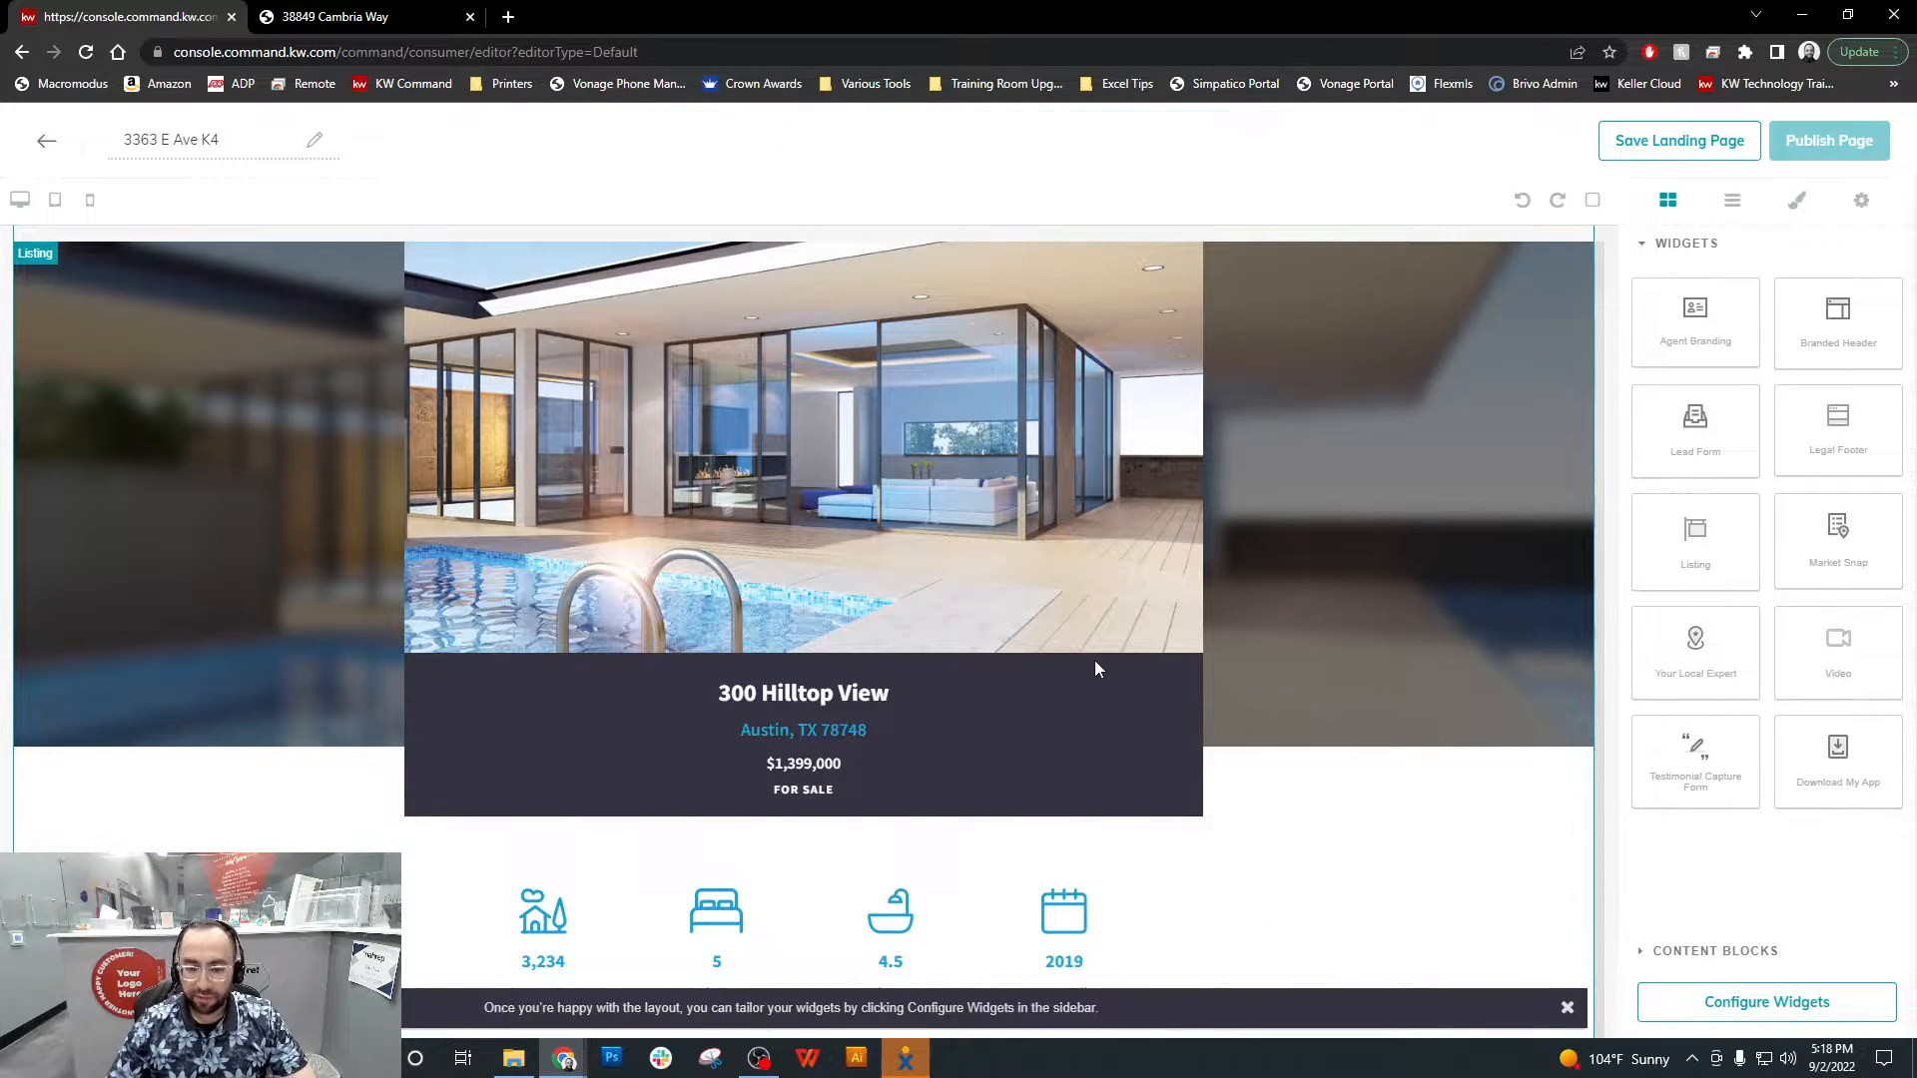
pyautogui.scroll(-1, 1216, 793)
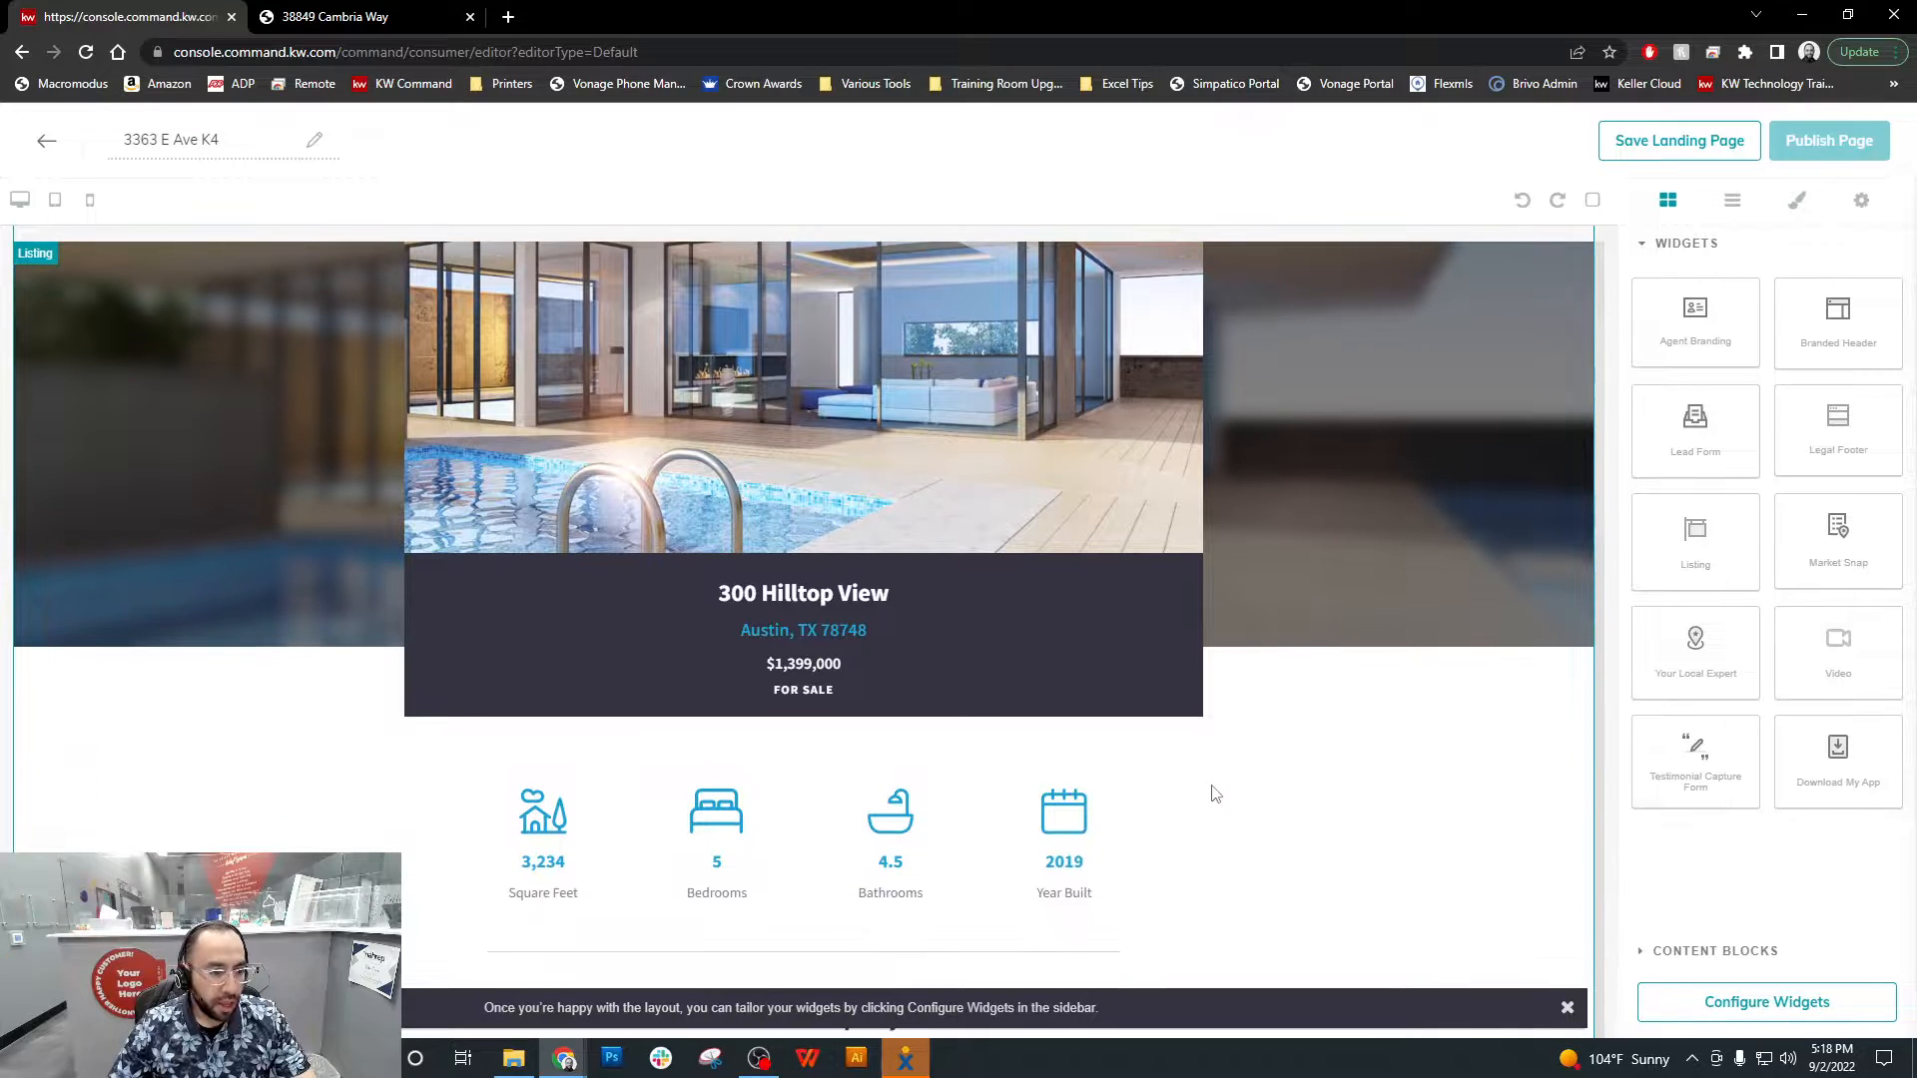
pyautogui.scroll(-15, 1215, 793)
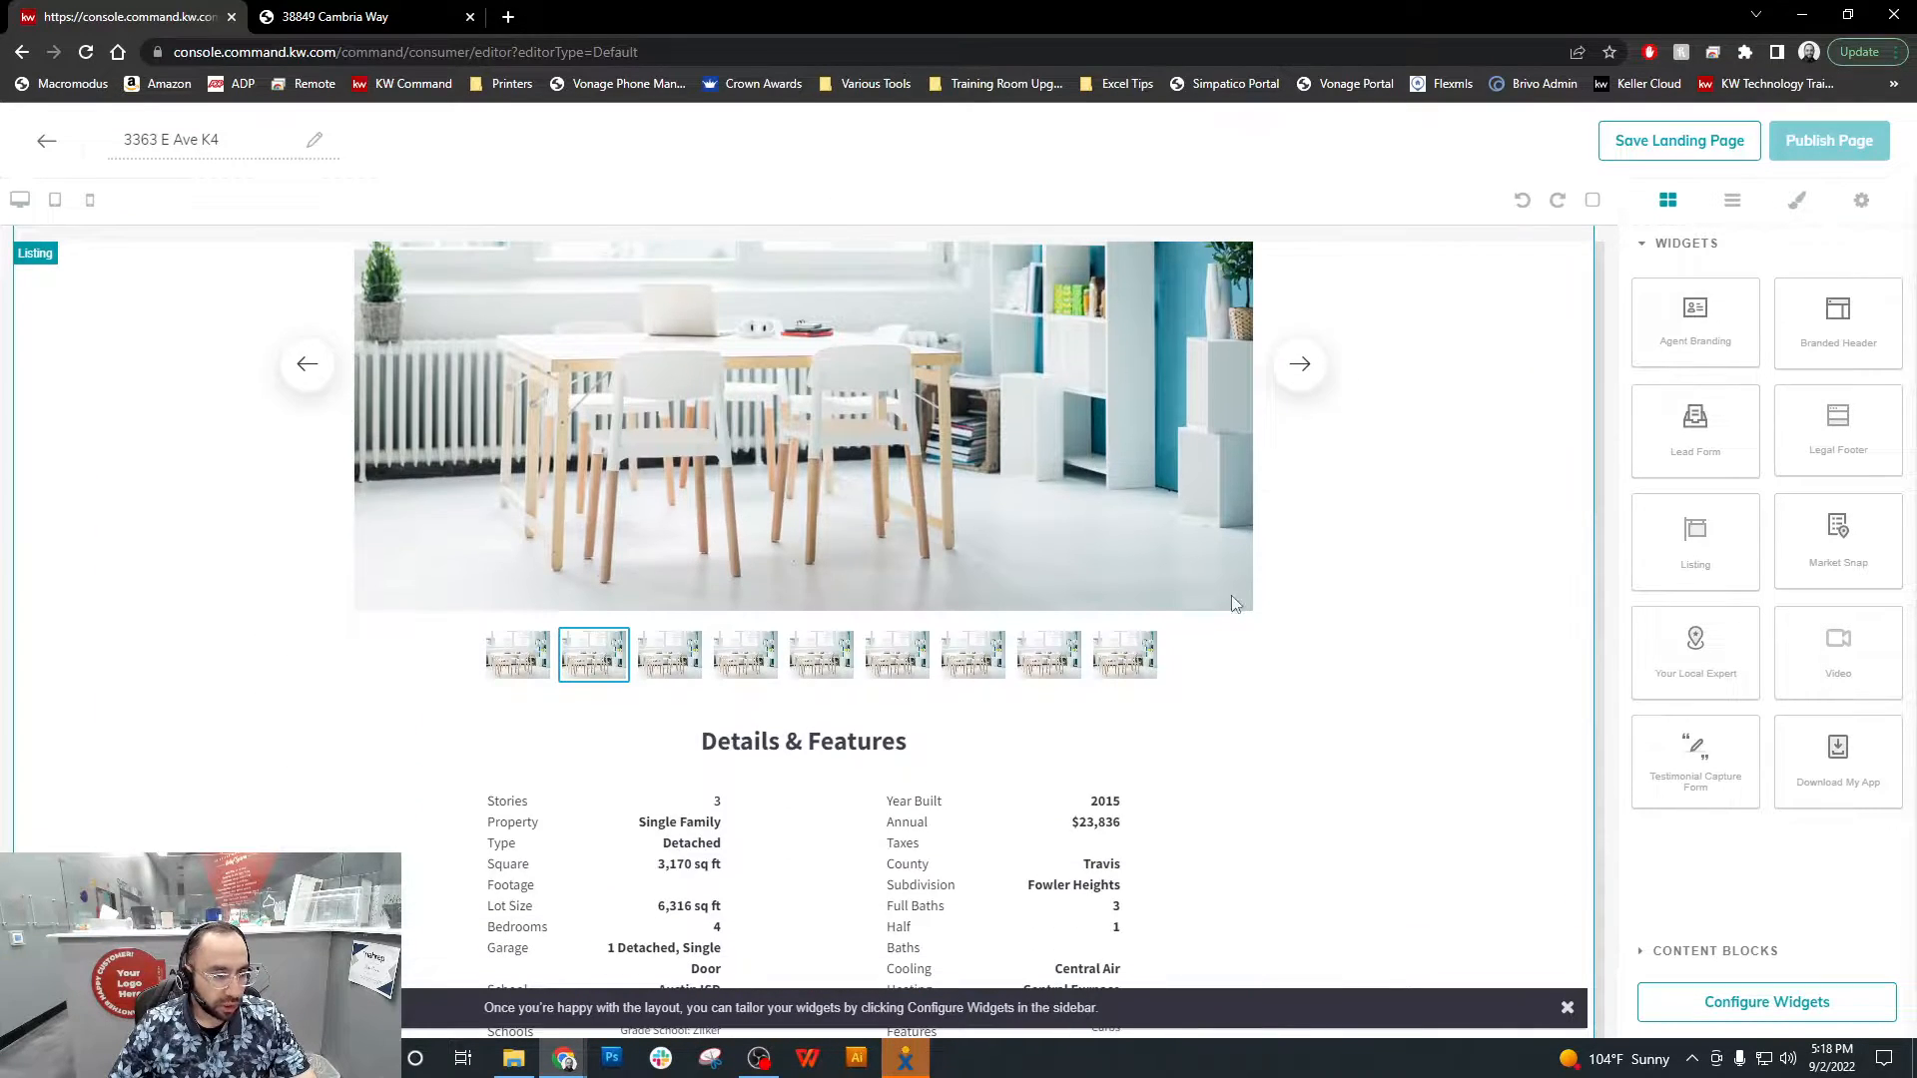
pyautogui.scroll(-3, 1334, 624)
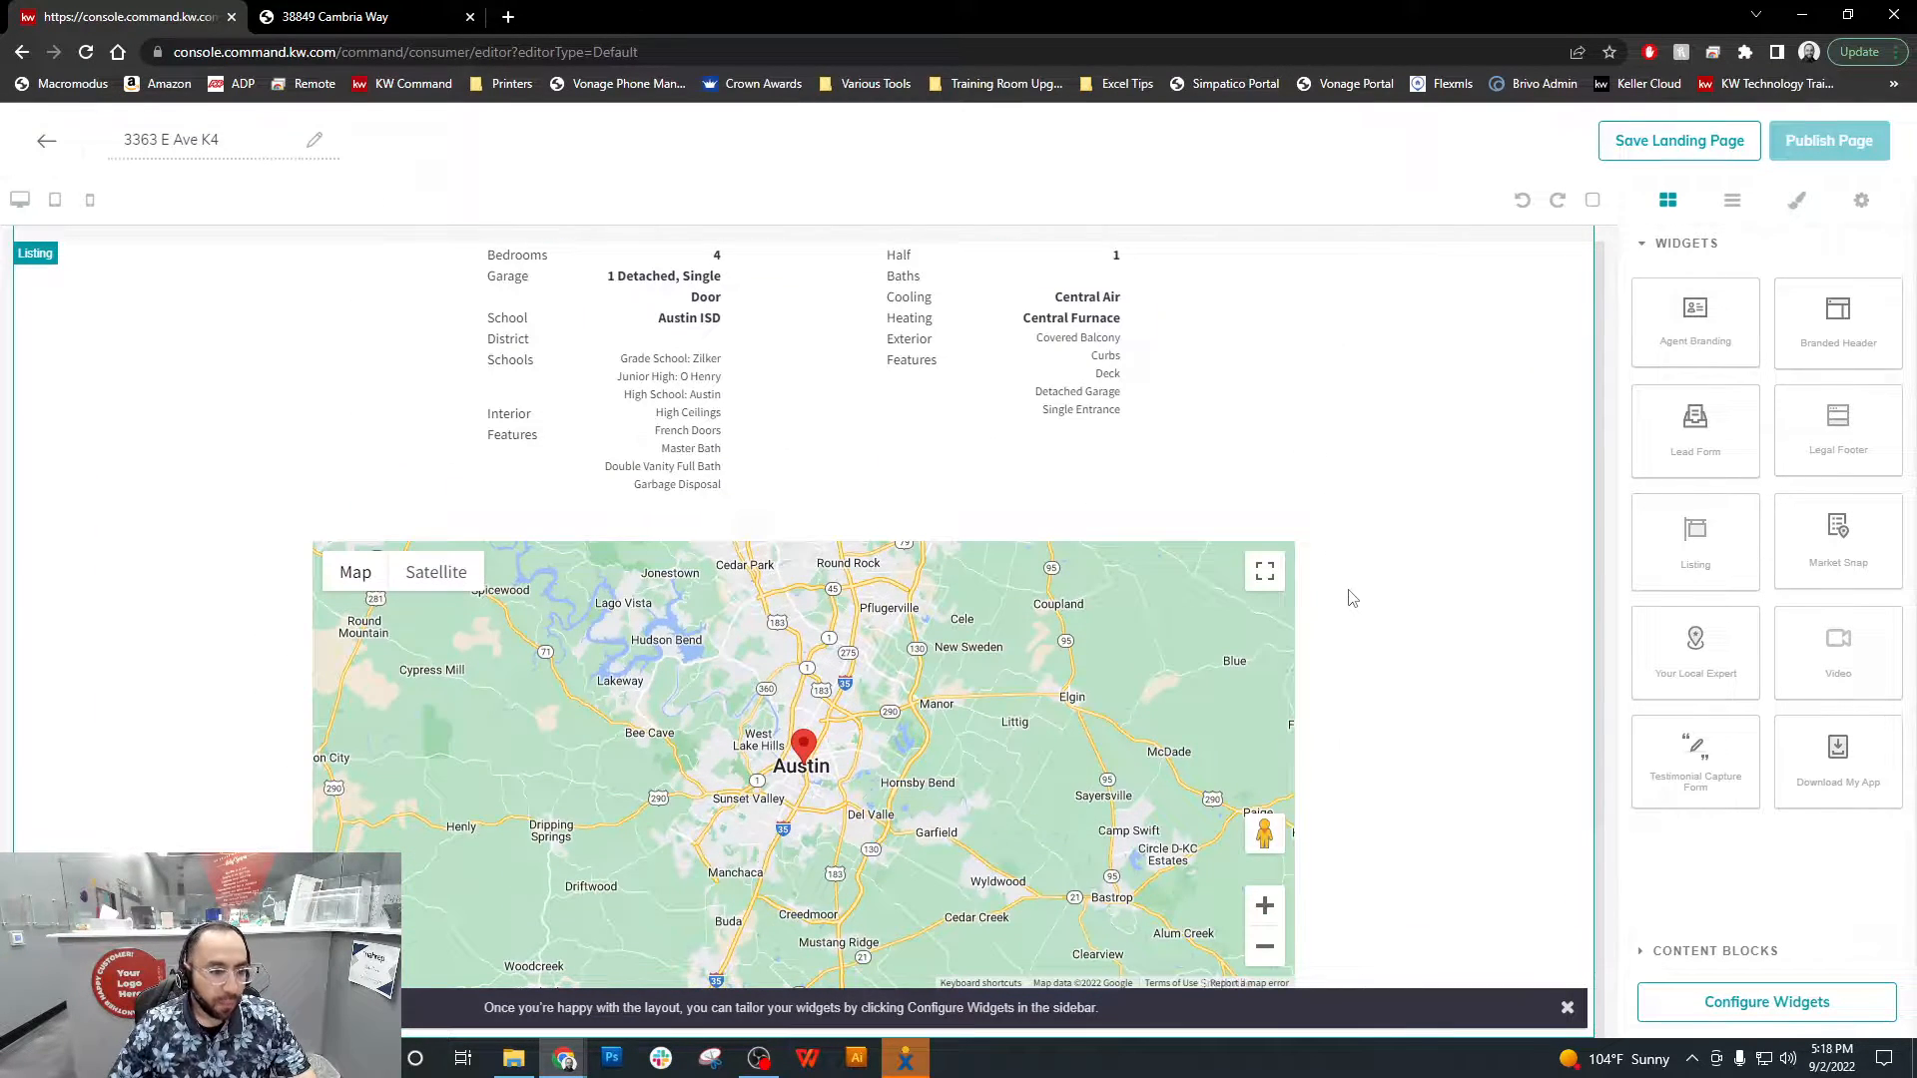
pyautogui.click(1567, 1008)
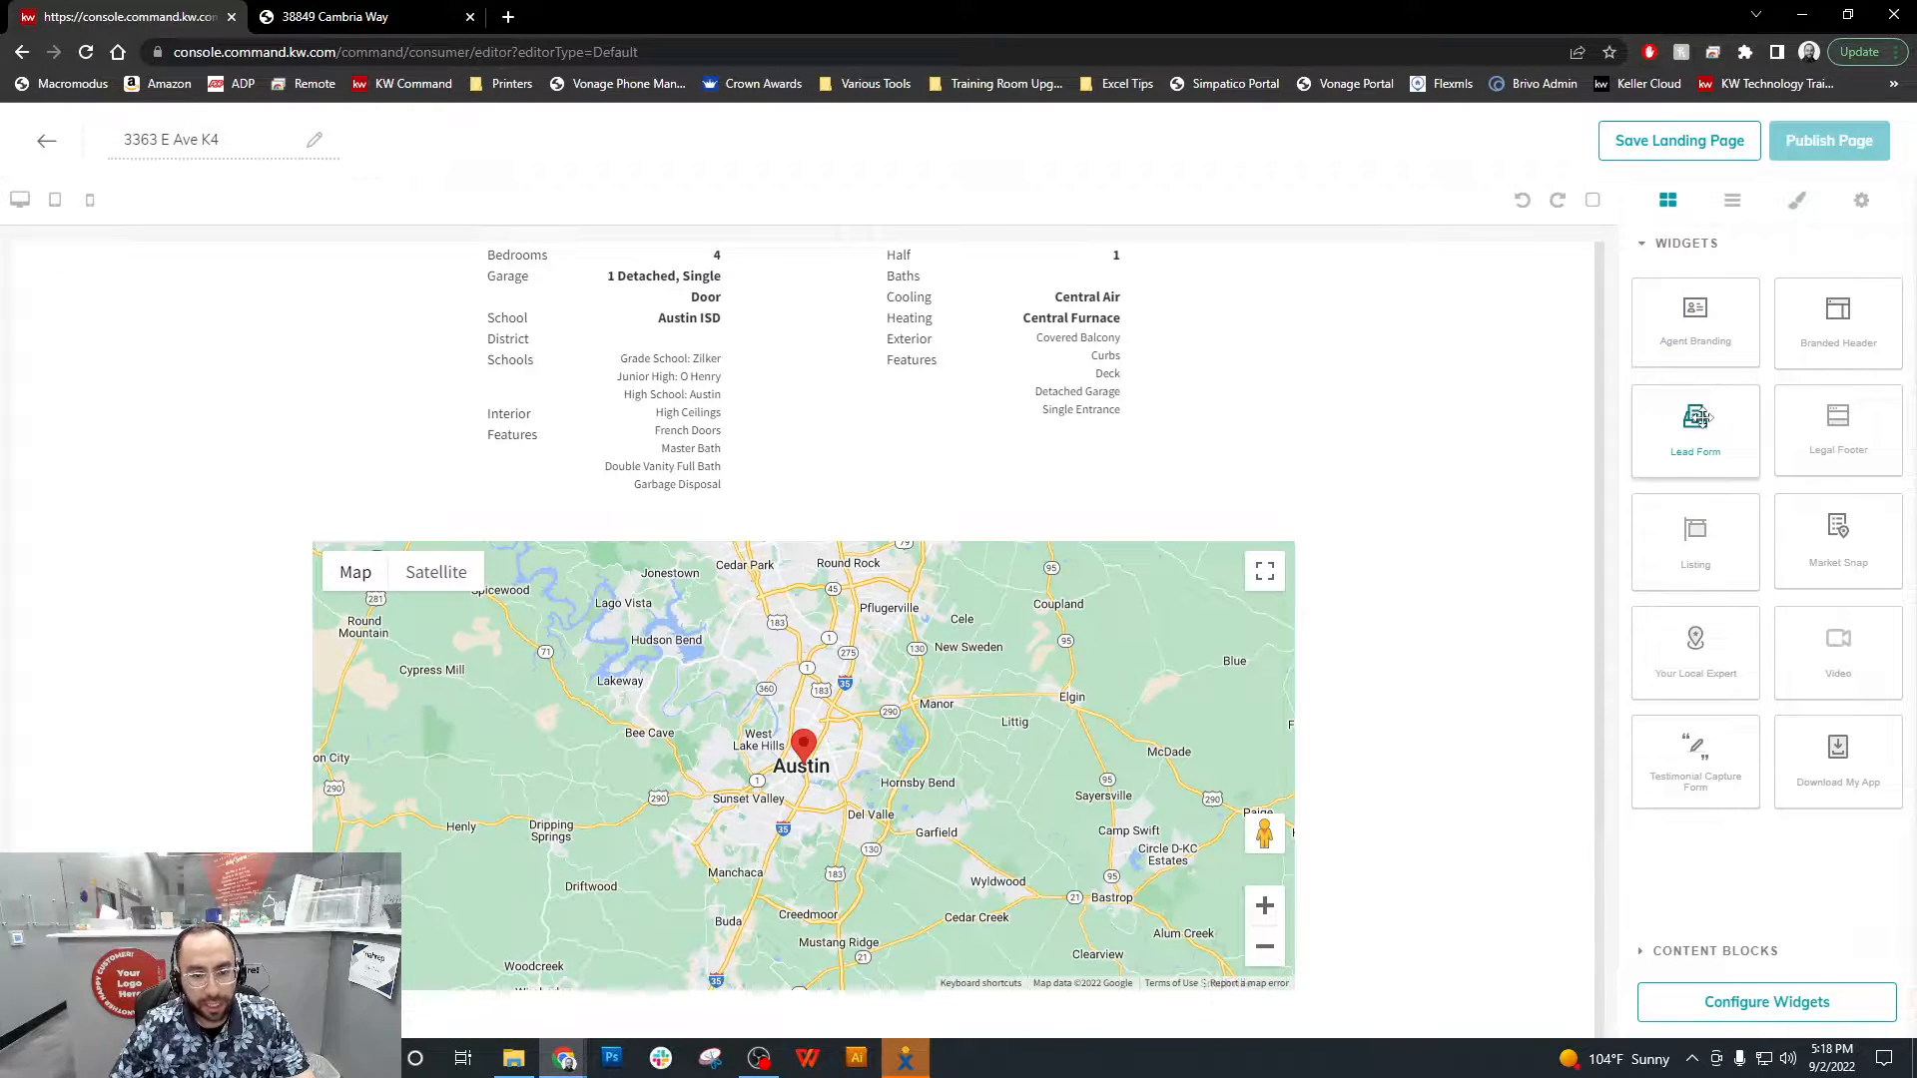
pyautogui.moveTo(1700, 418); pyautogui.dragTo(1498, 789)
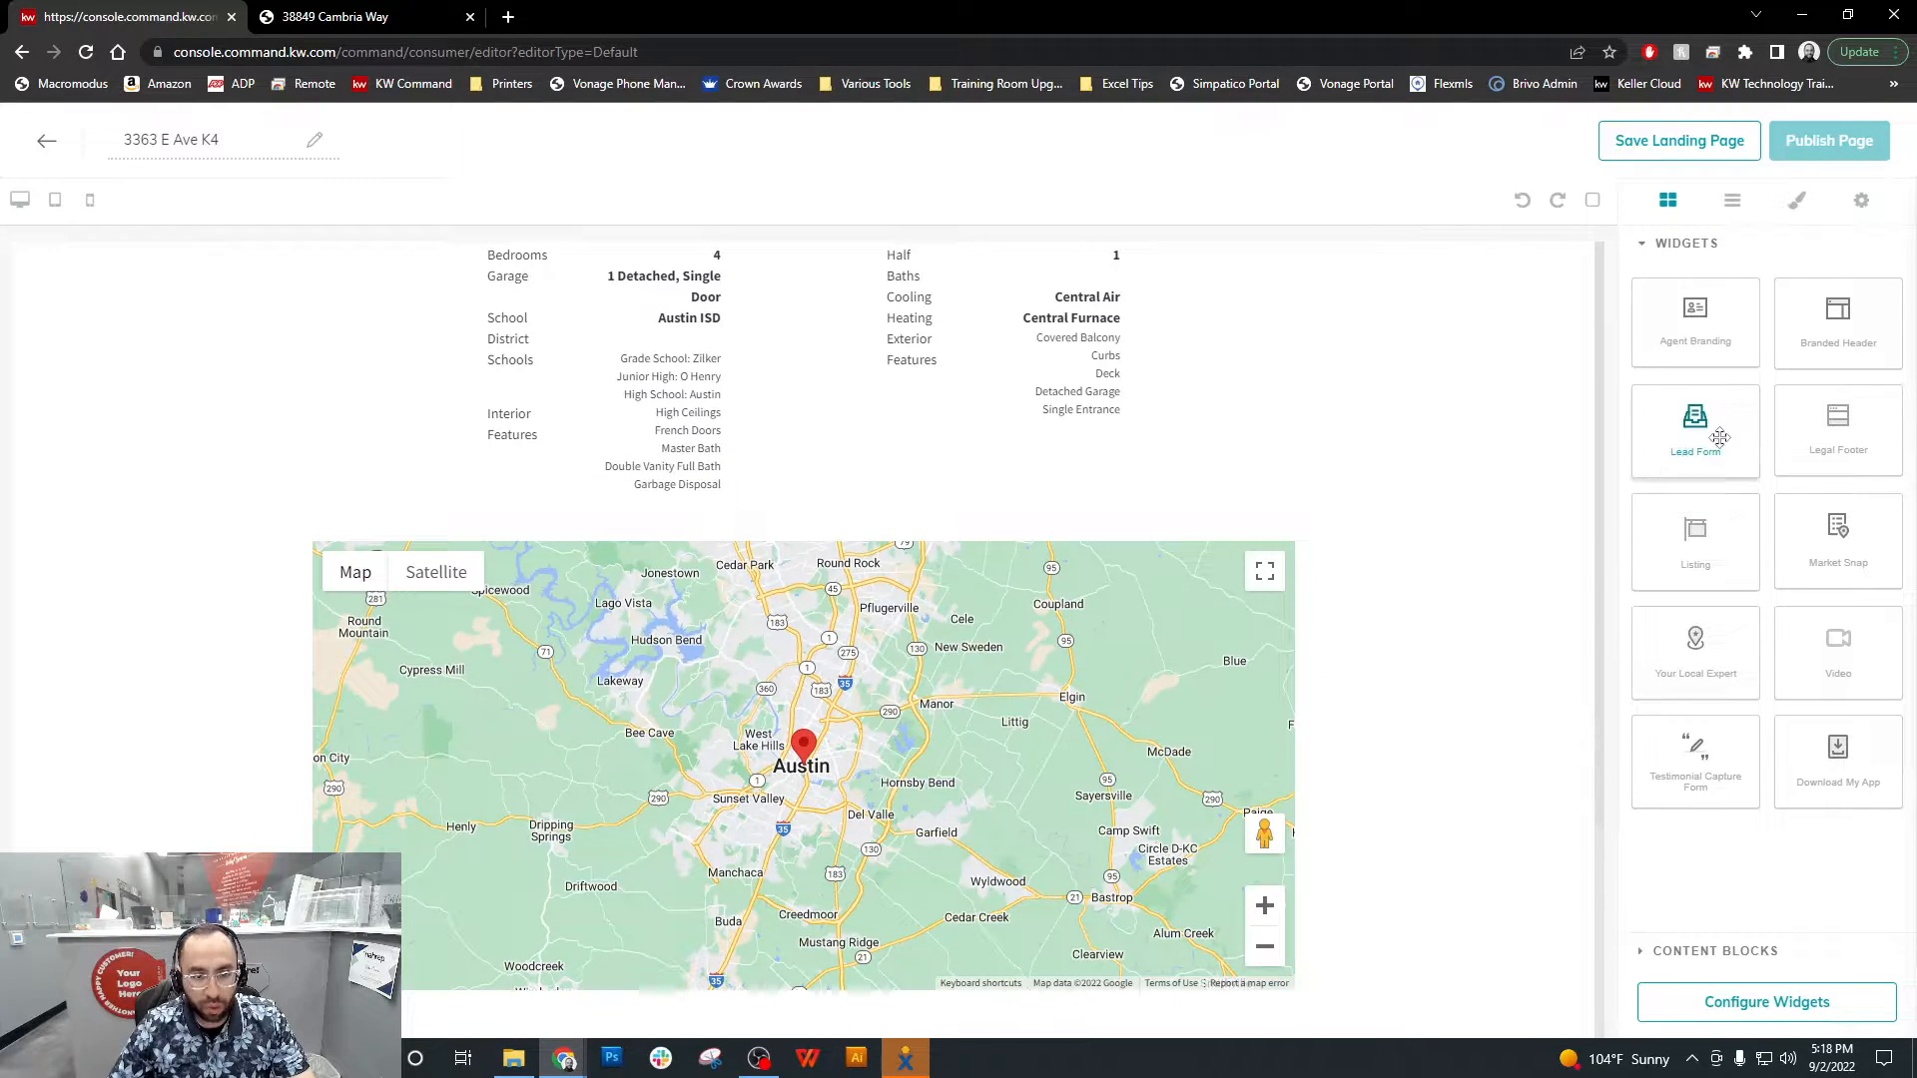
pyautogui.scroll(-2, 1280, 788)
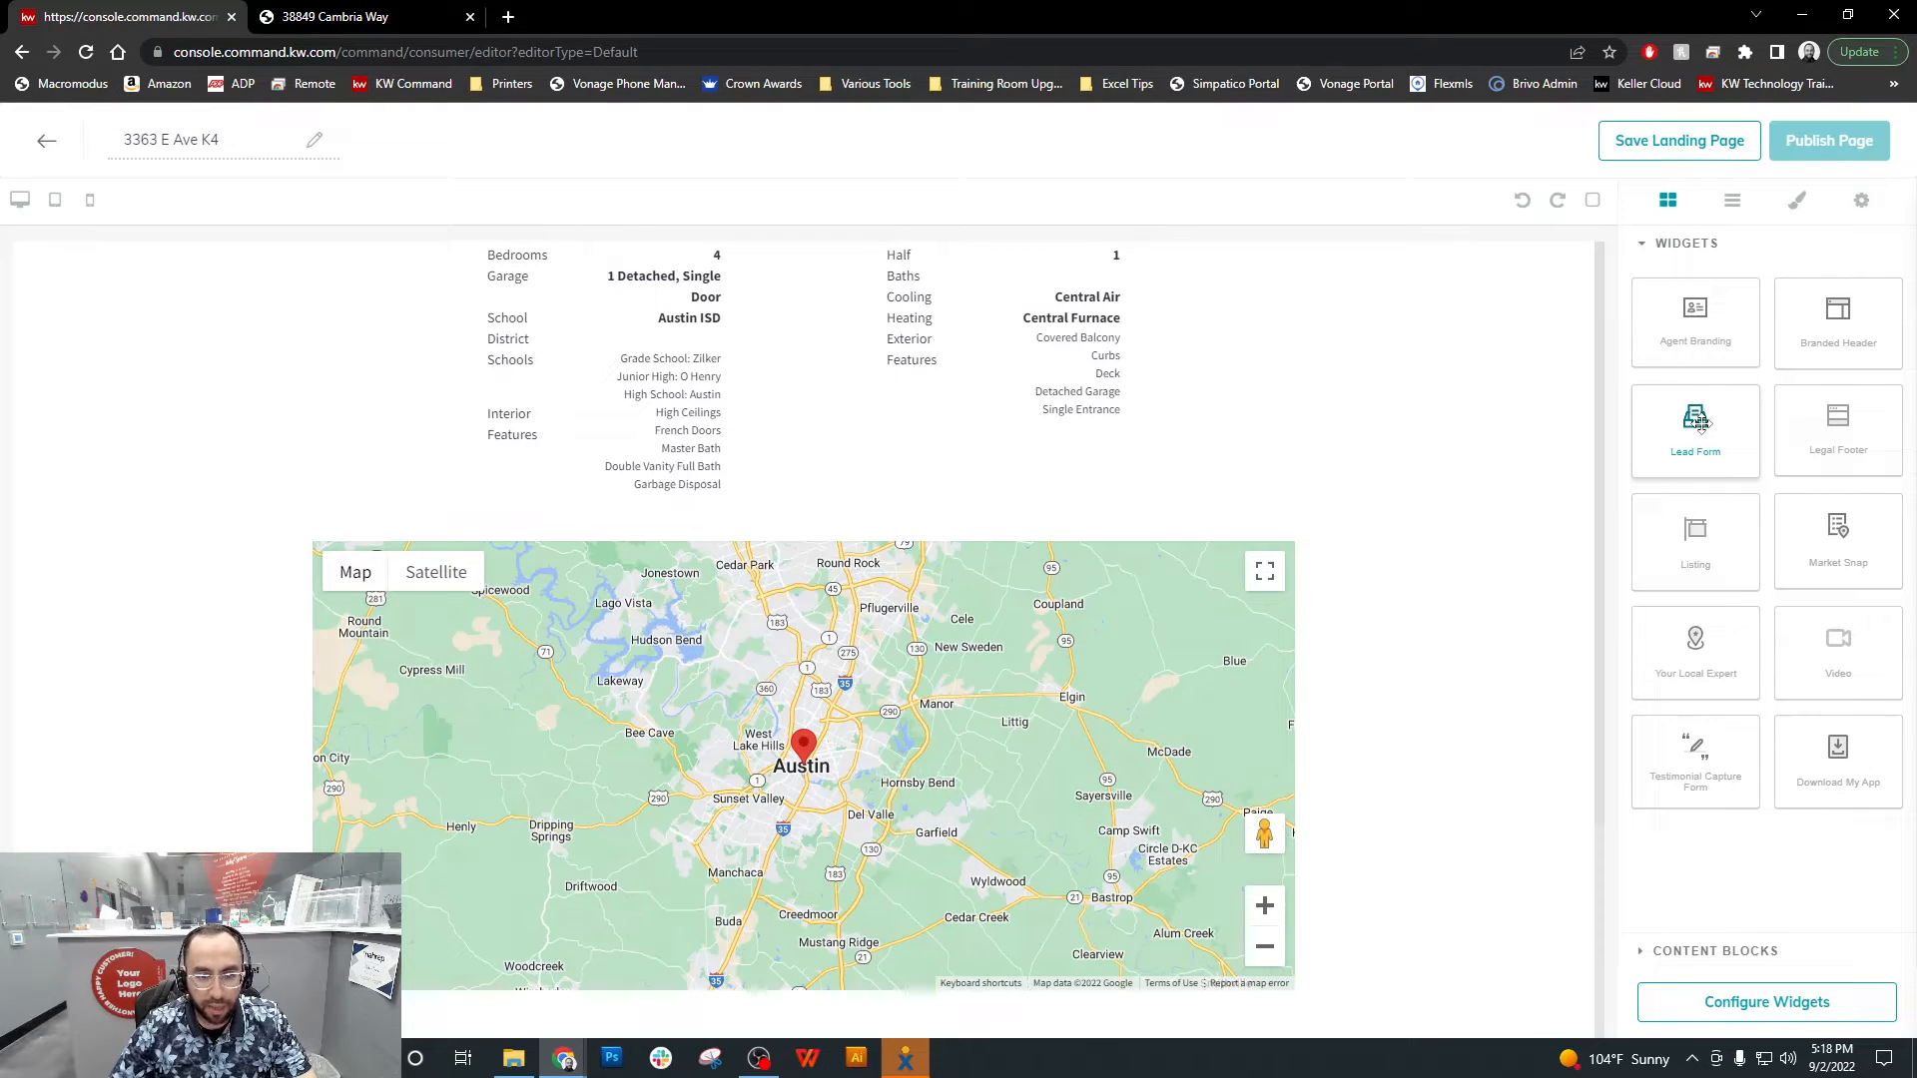
pyautogui.moveTo(1697, 421); pyautogui.dragTo(1472, 1019)
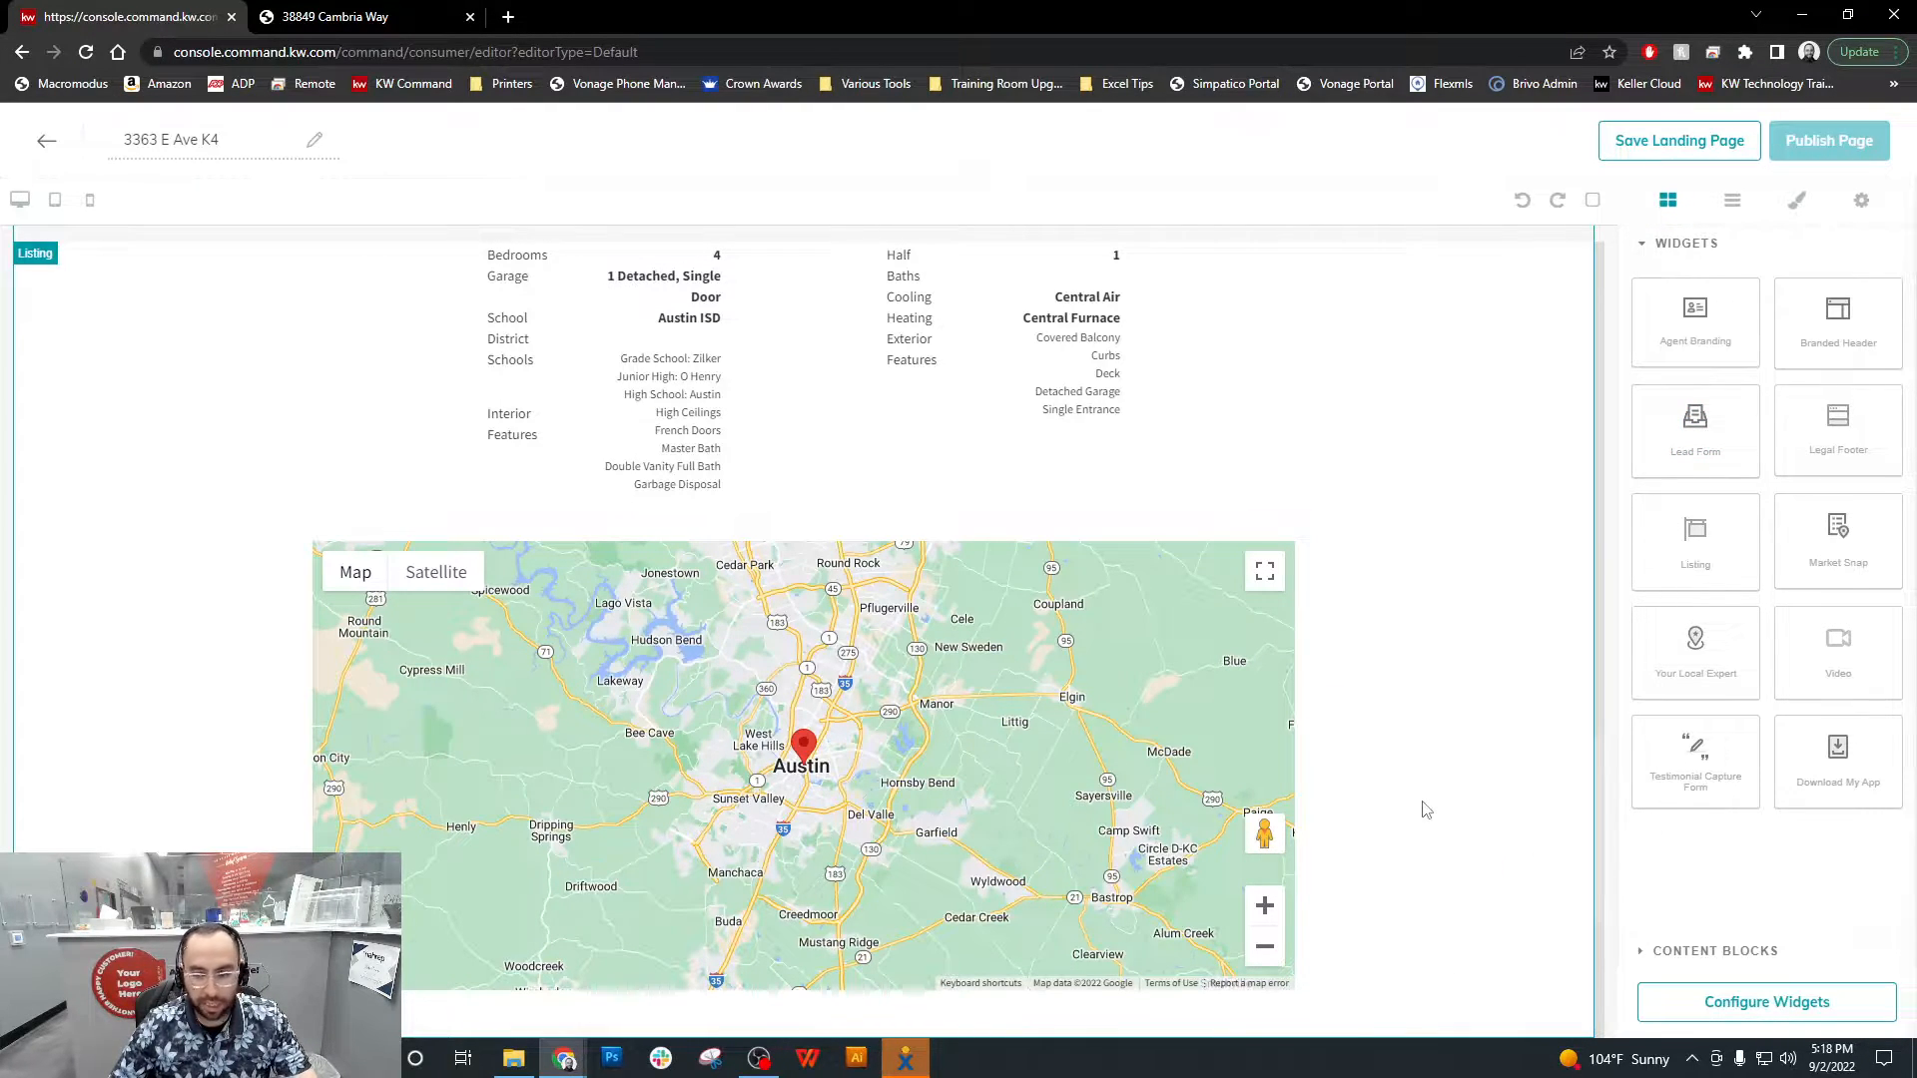
# Add the Agent Branding widget below the lead form and the Legal Footer widget at the end of the page
pyautogui.scroll(-5, 1427, 810)
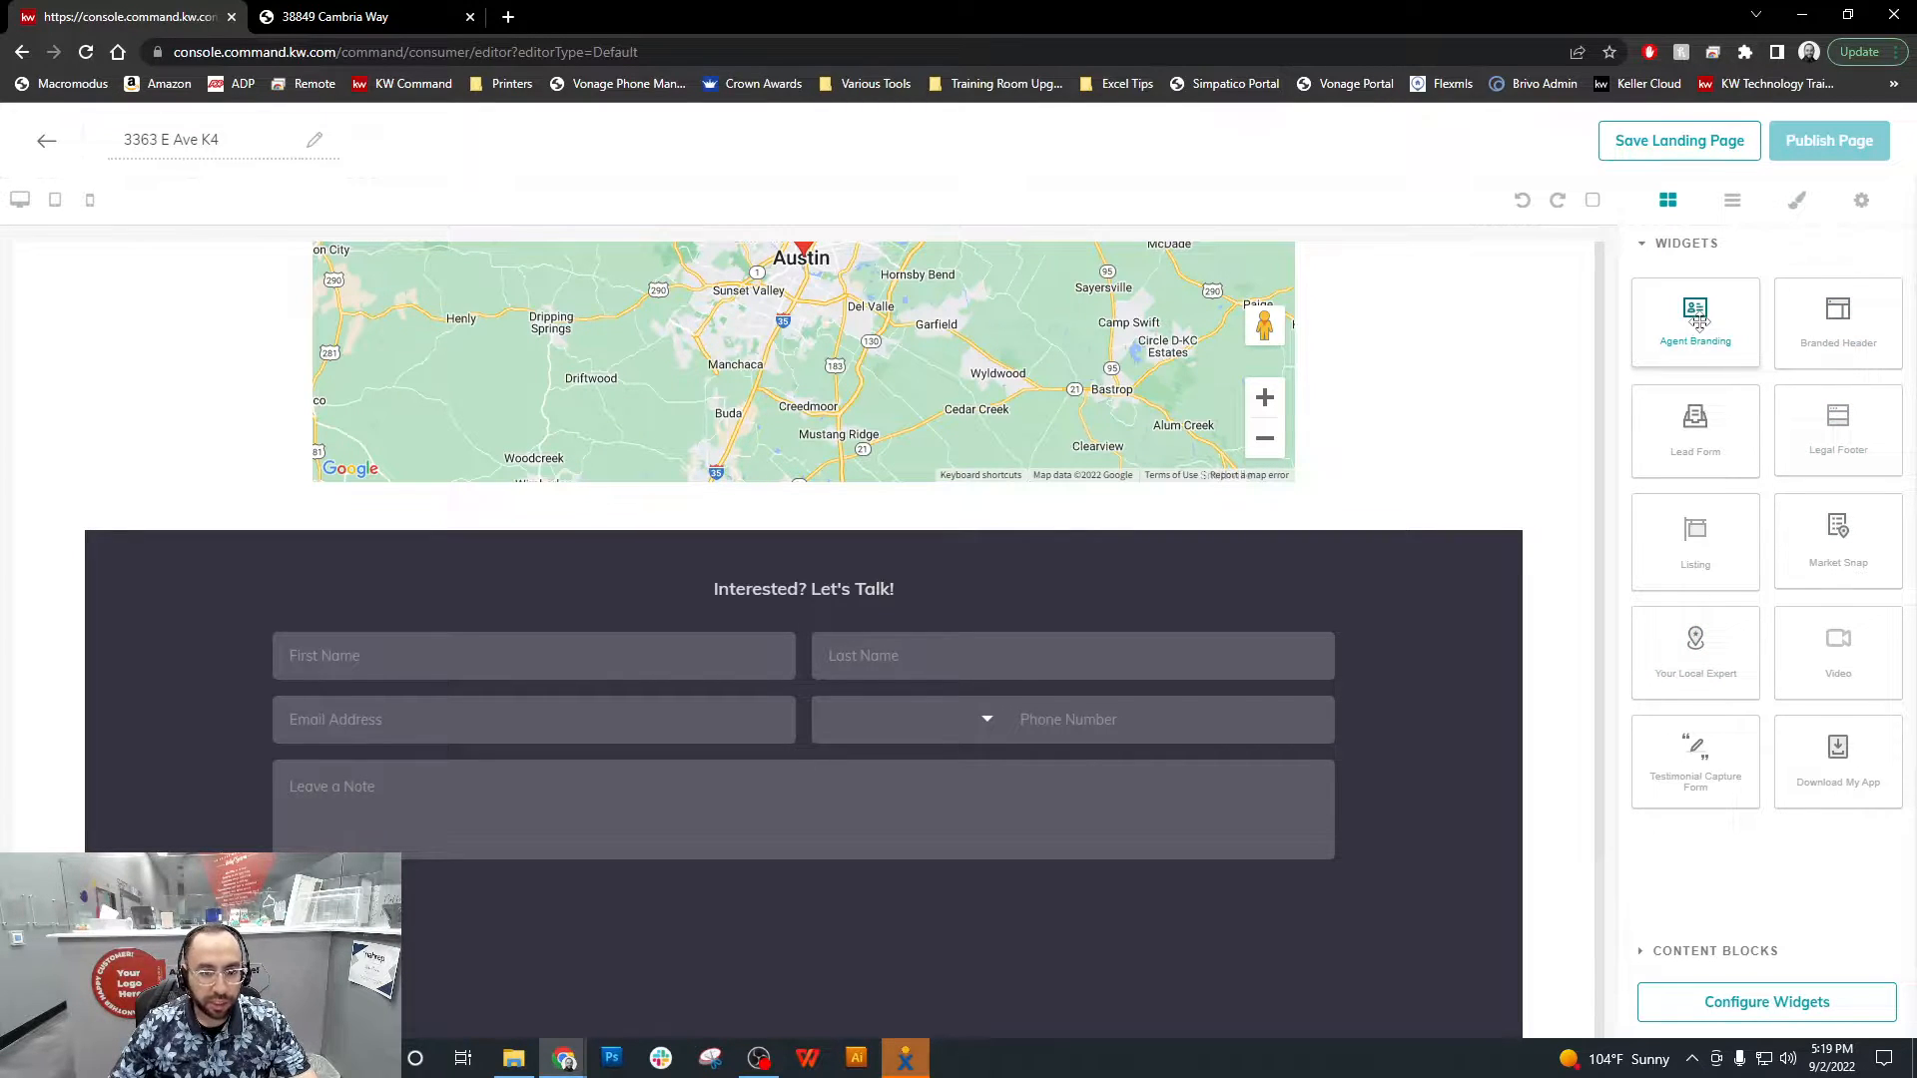
pyautogui.moveTo(1700, 322); pyautogui.dragTo(1542, 988)
pyautogui.scroll(-3, 1489, 927)
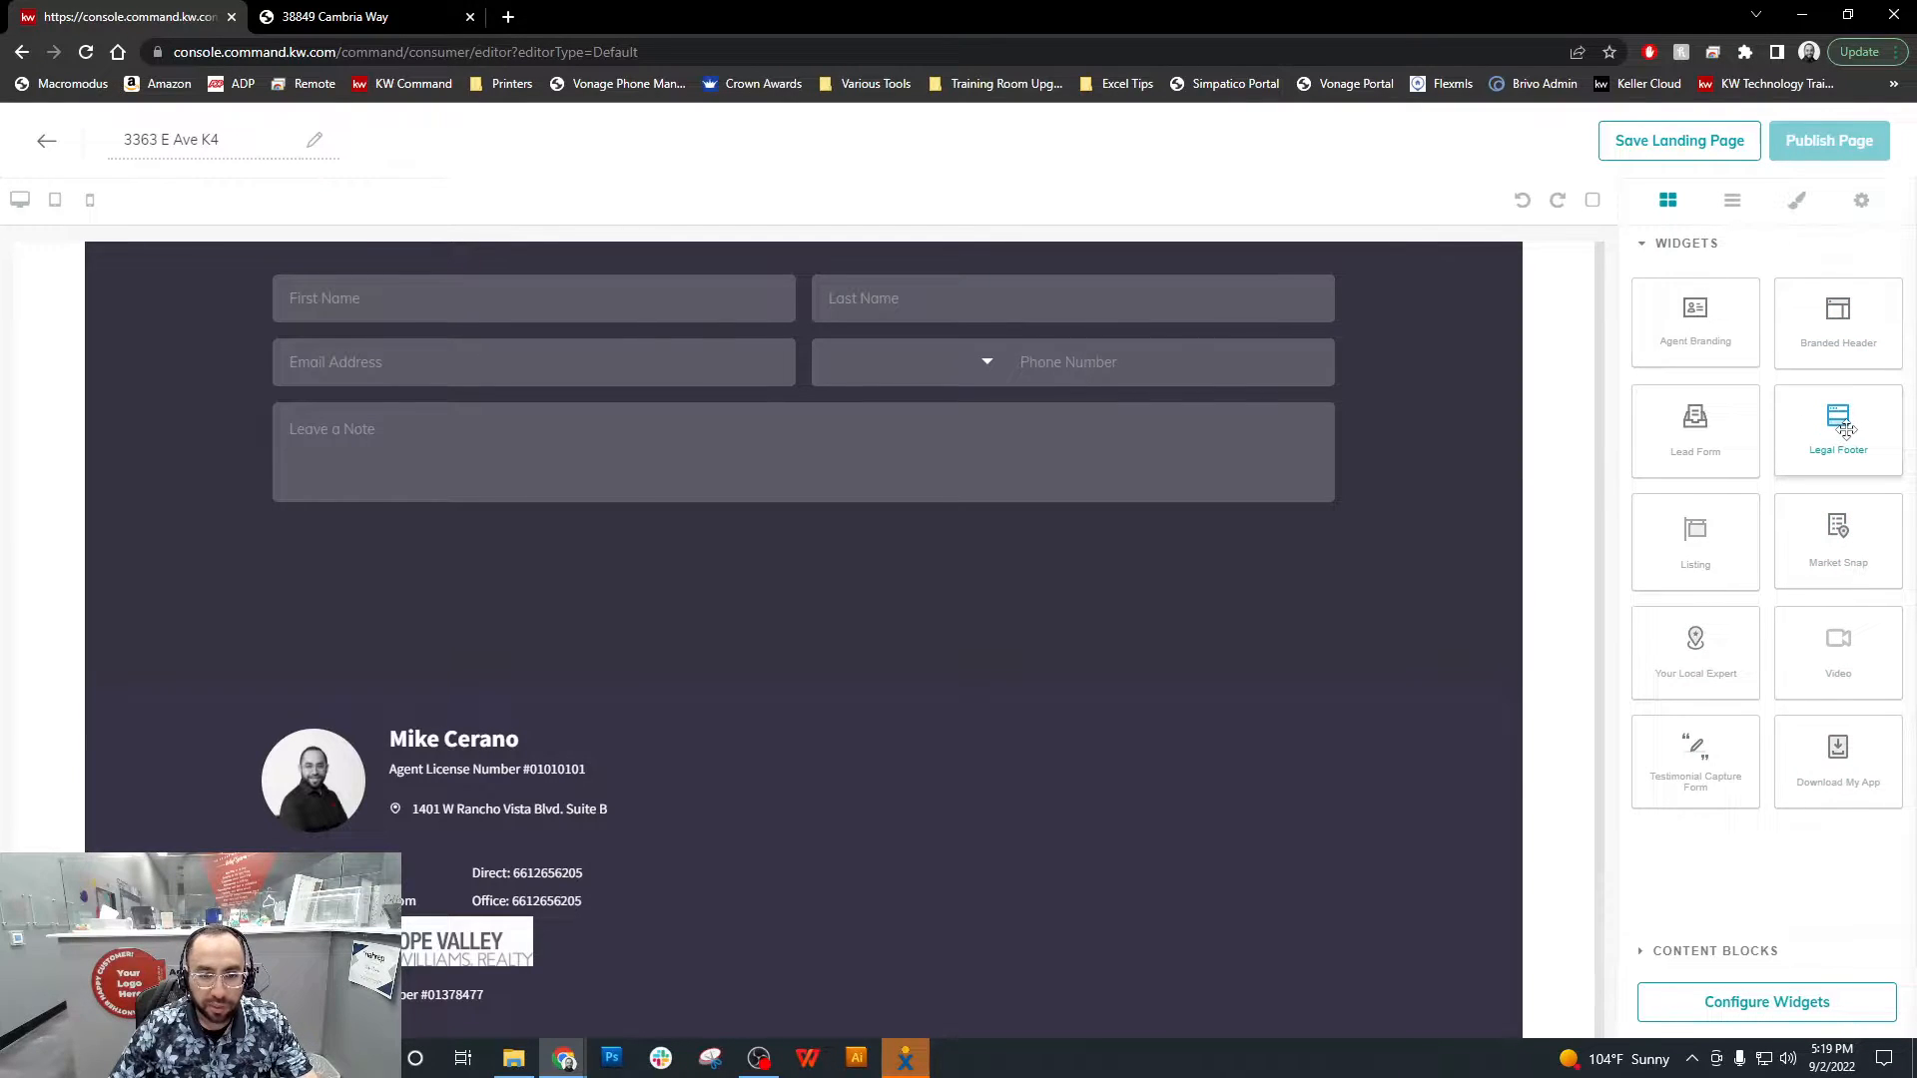
pyautogui.moveTo(1838, 427); pyautogui.dragTo(1447, 980)
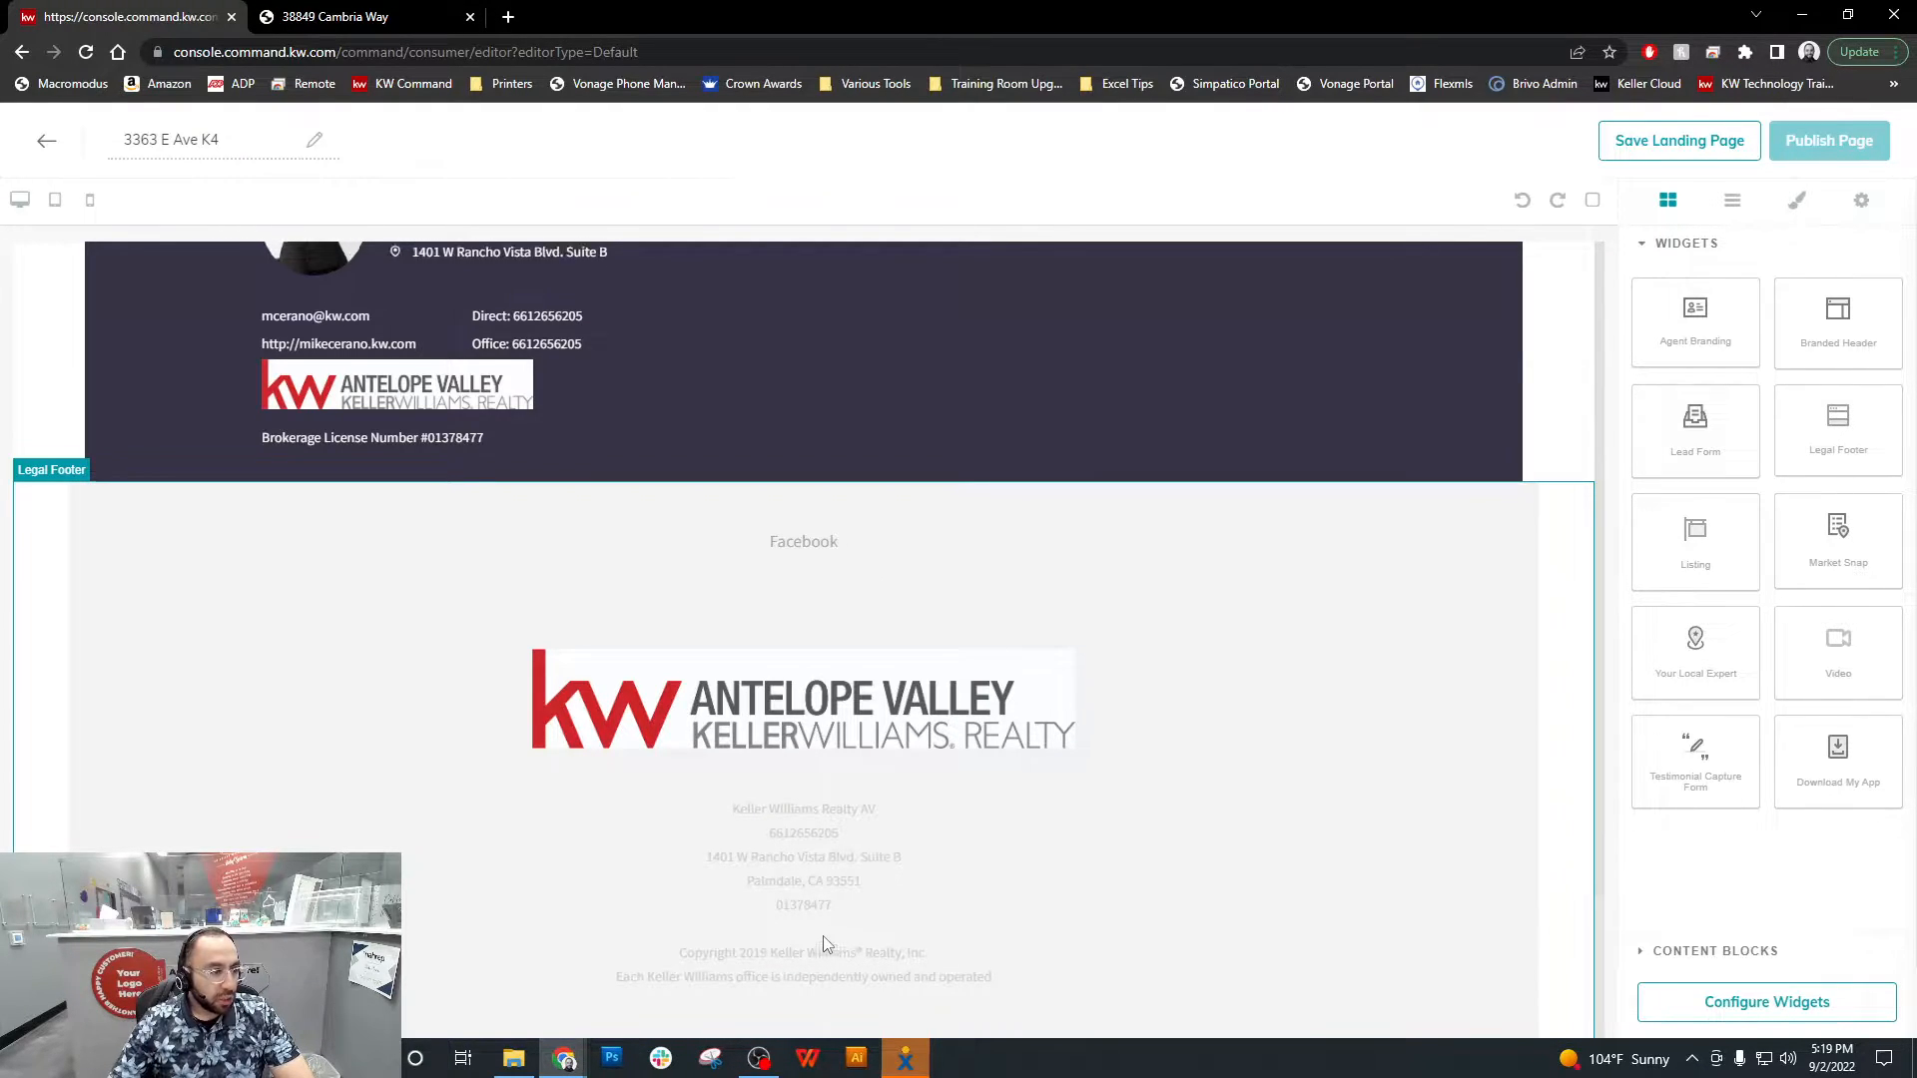
# Open the Listing widget's settings from the widget configuration
pyautogui.scroll(15, 823, 939)
pyautogui.scroll(5, 1136, 613)
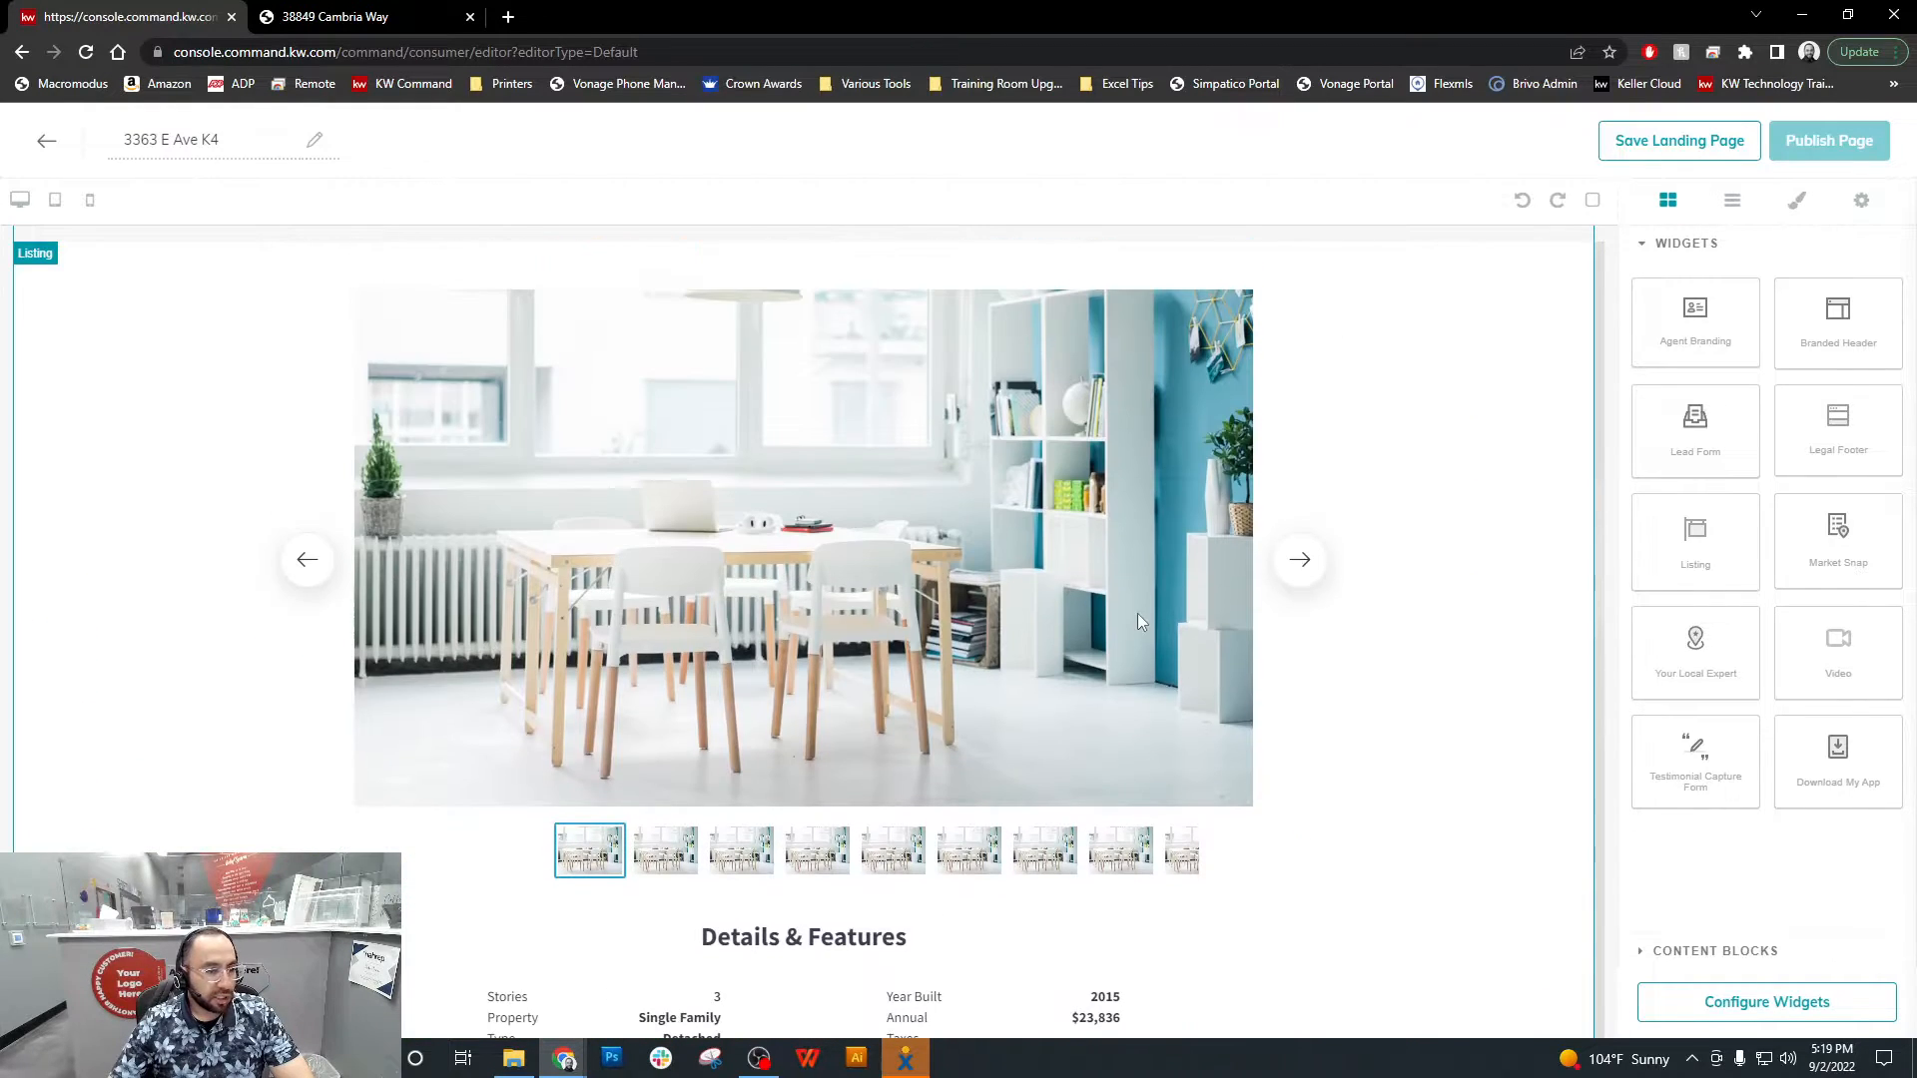
pyautogui.scroll(5, 1138, 615)
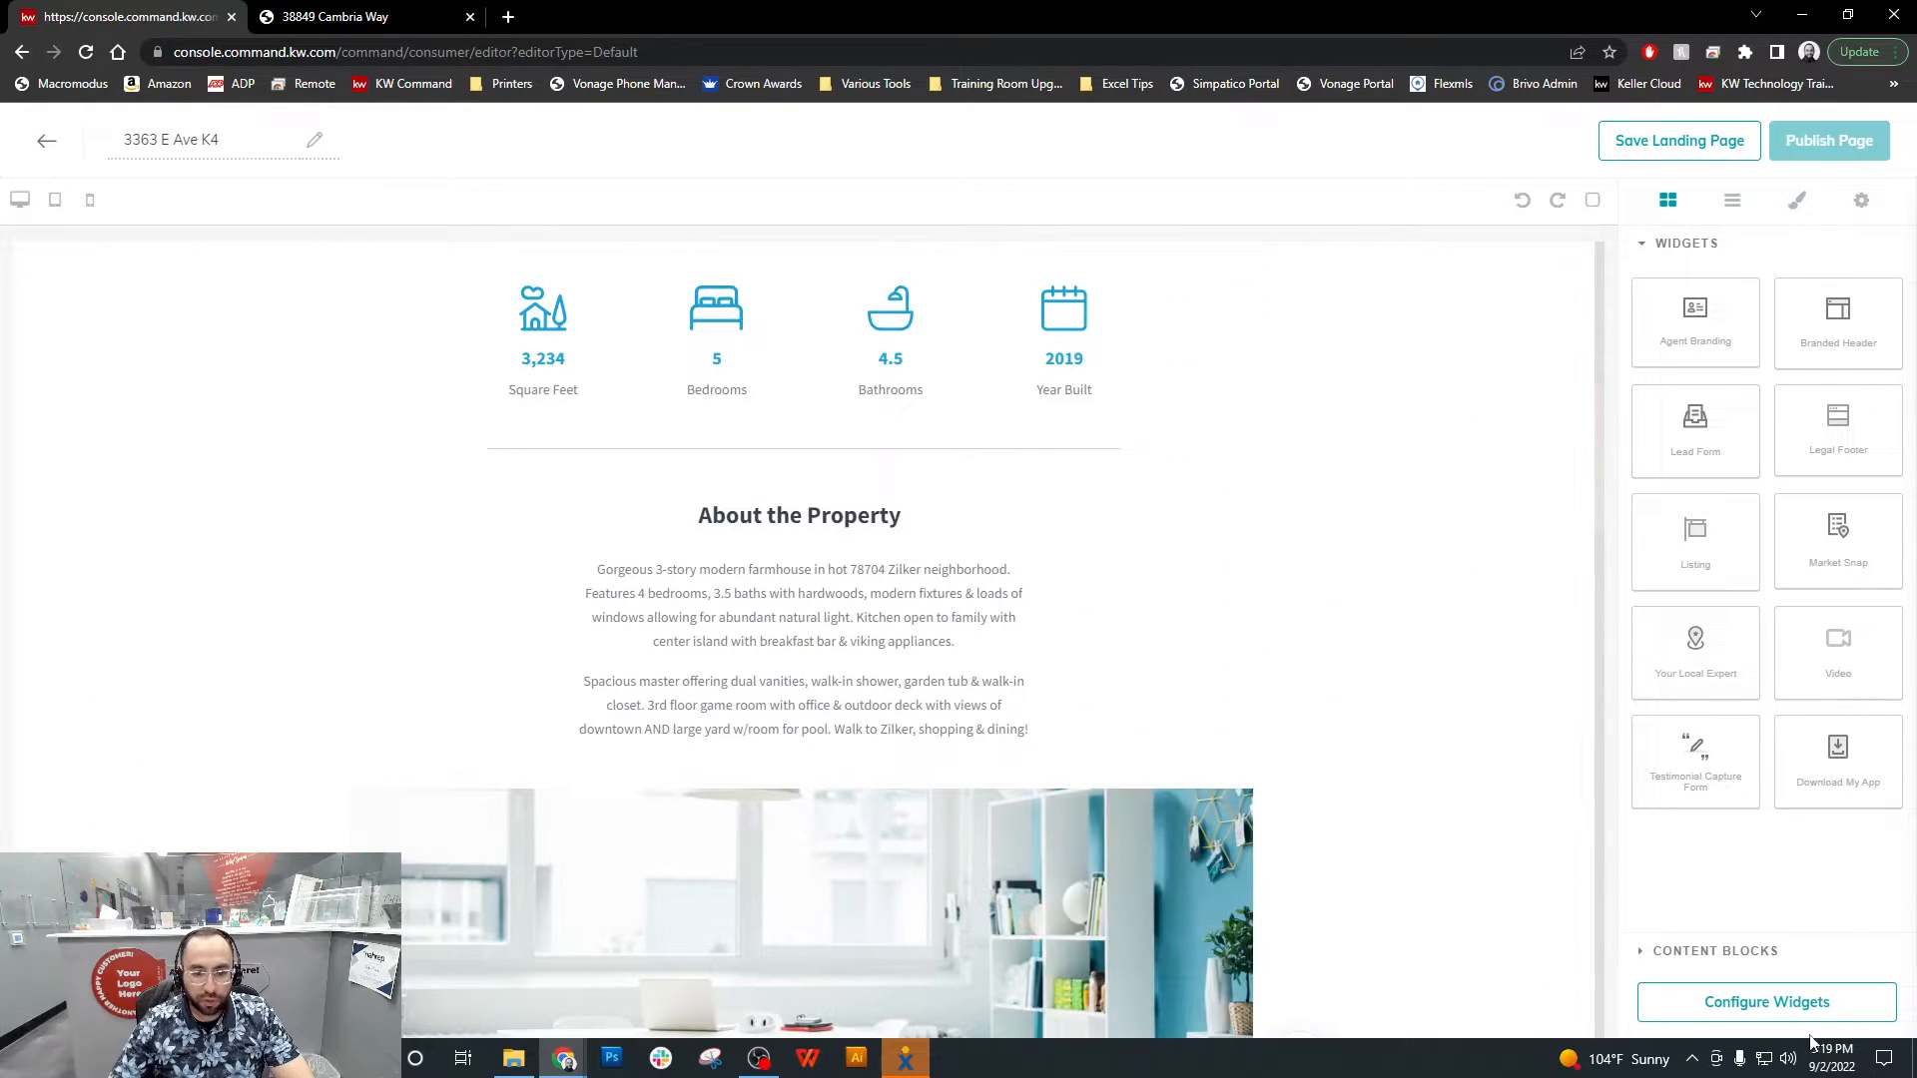
pyautogui.click(1738, 1006)
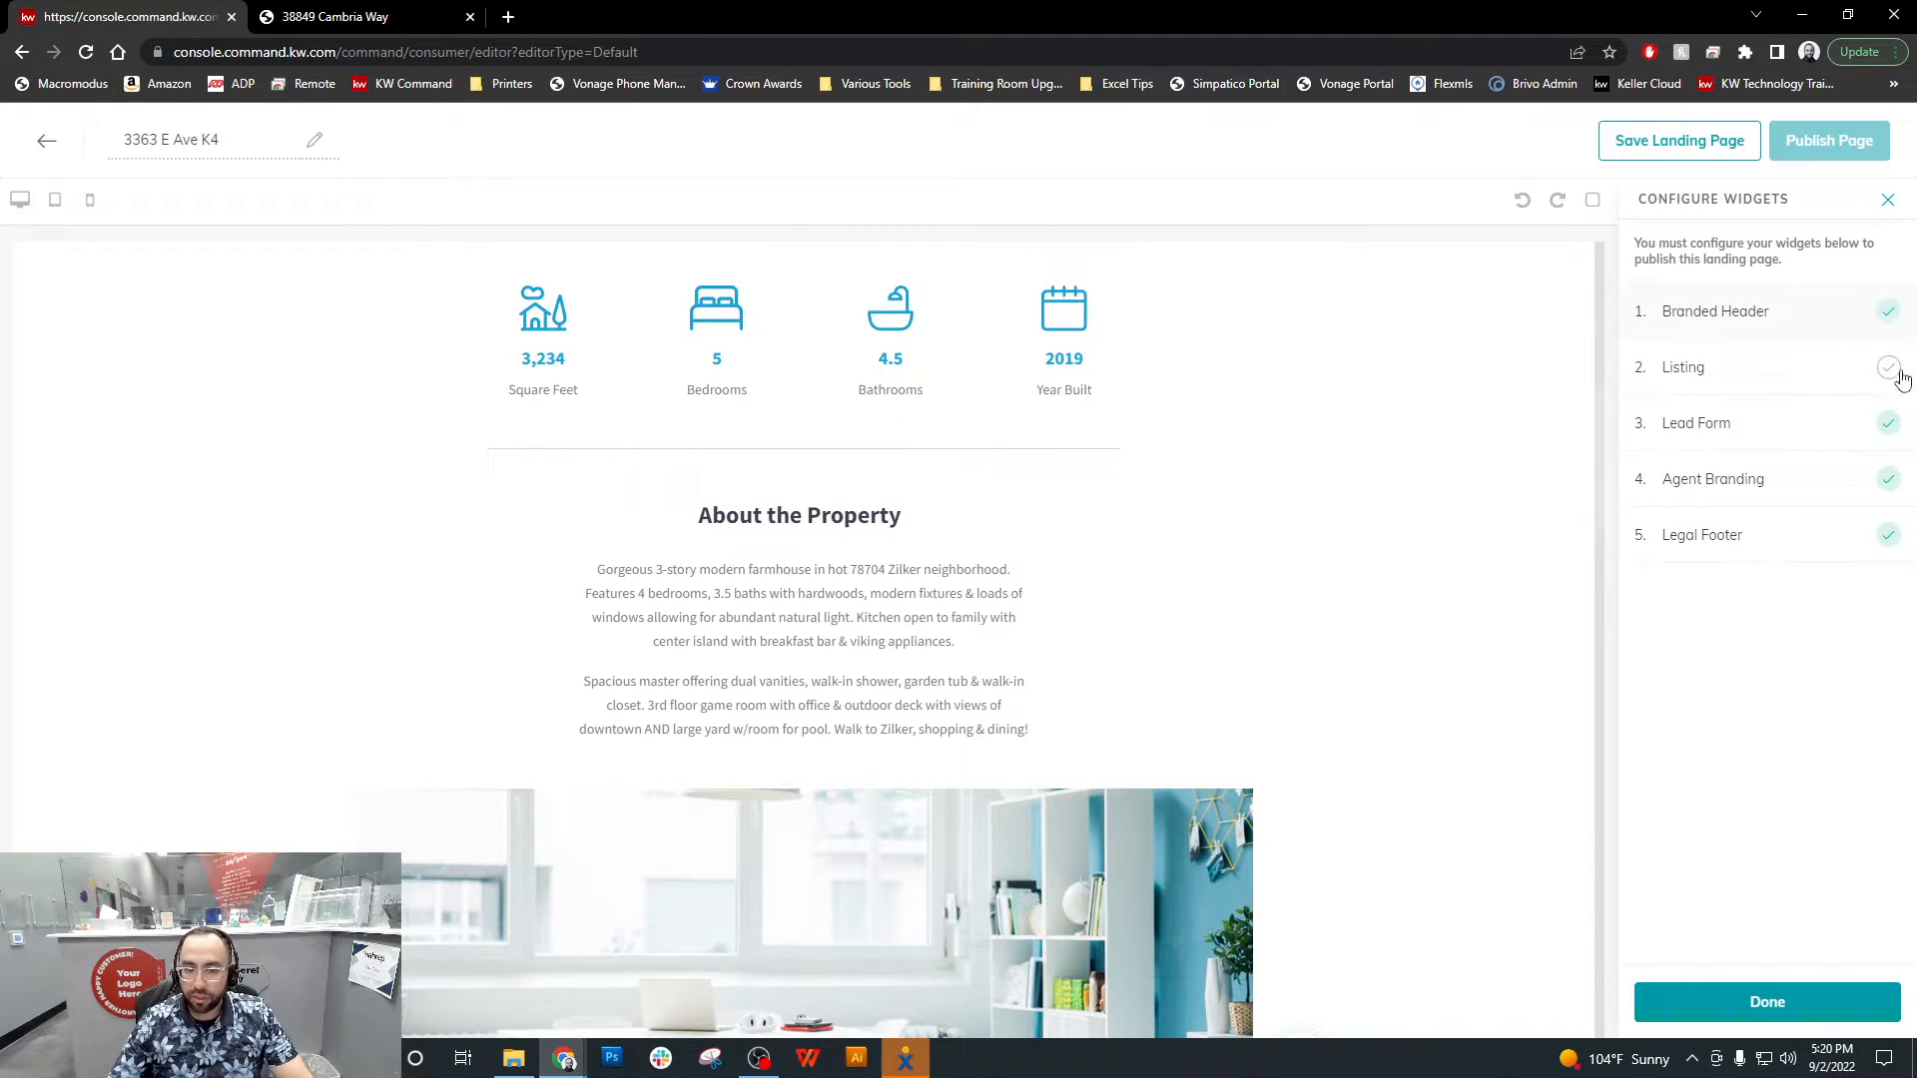
pyautogui.click(1803, 369)
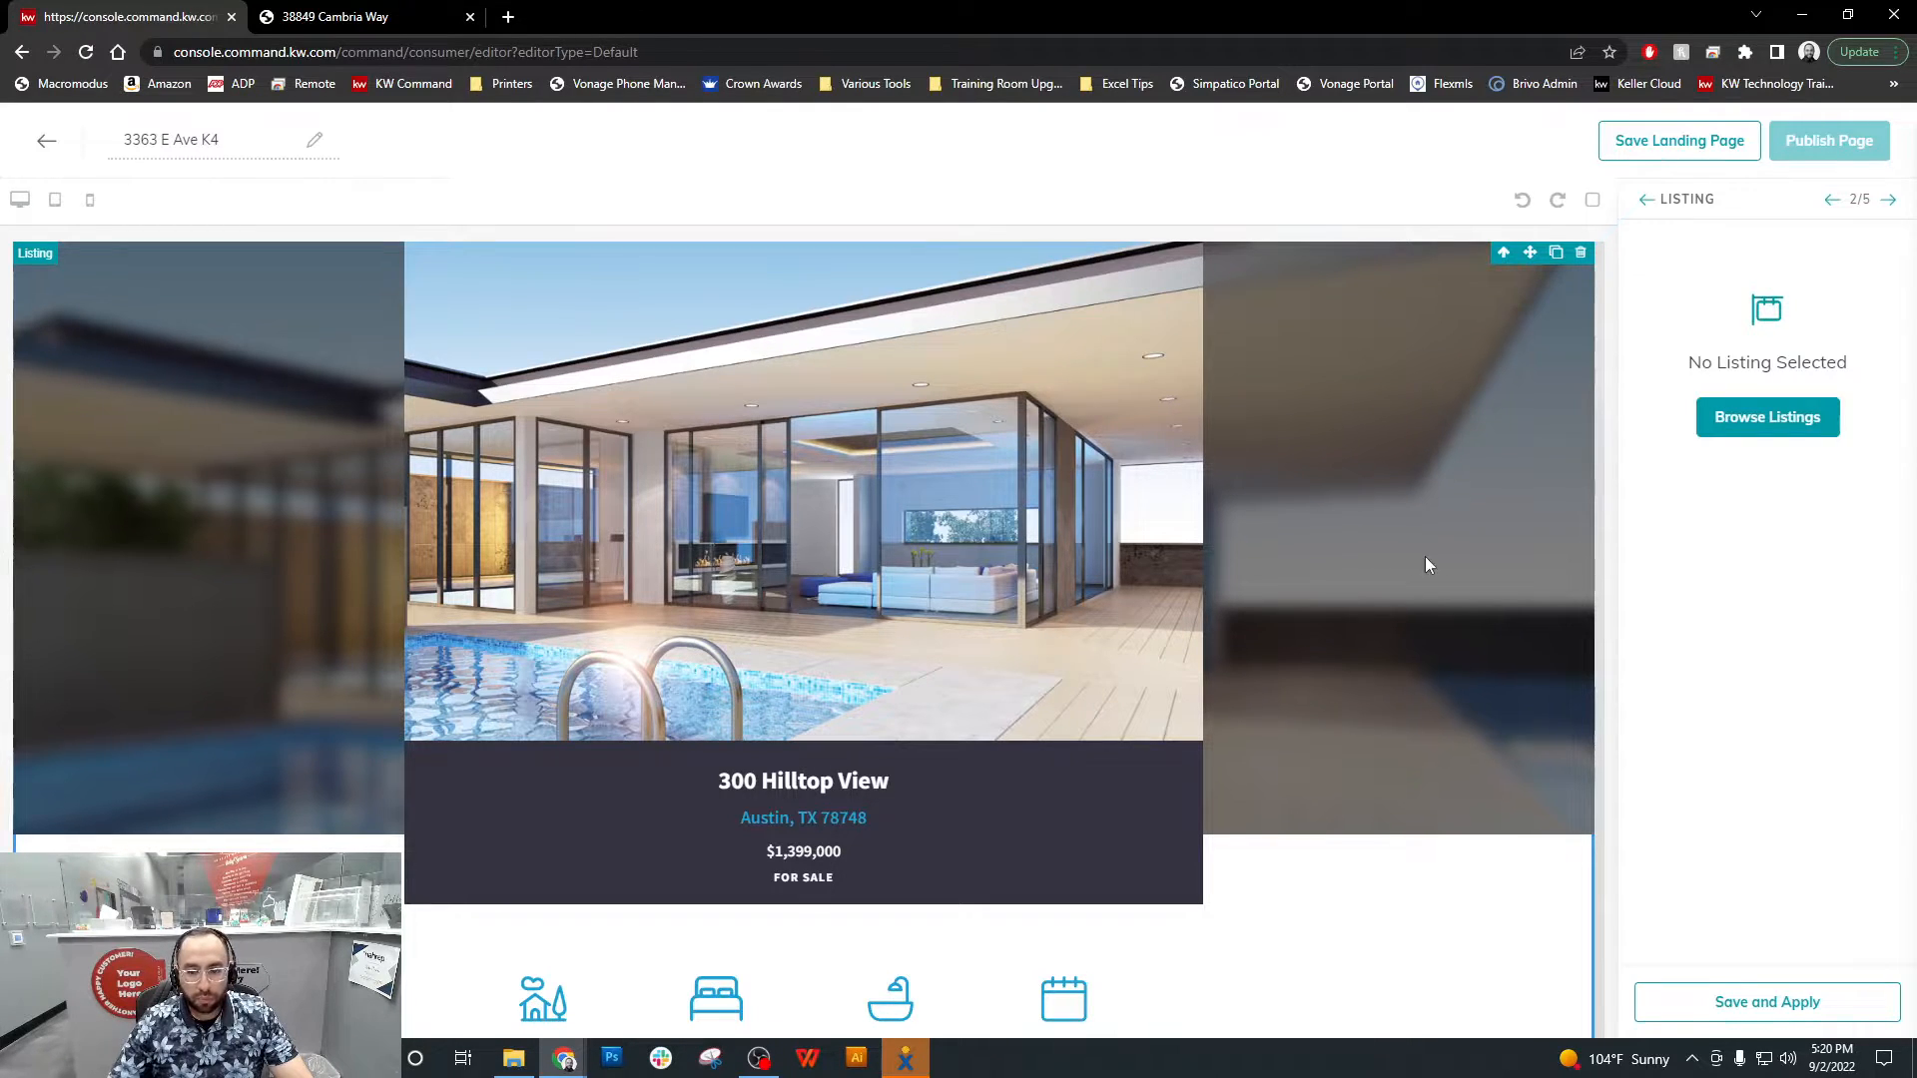
# Browse listings for the Listing widget and search by the property's street address, using the abbreviated "Ave" as in the page name
pyautogui.click(1800, 429)
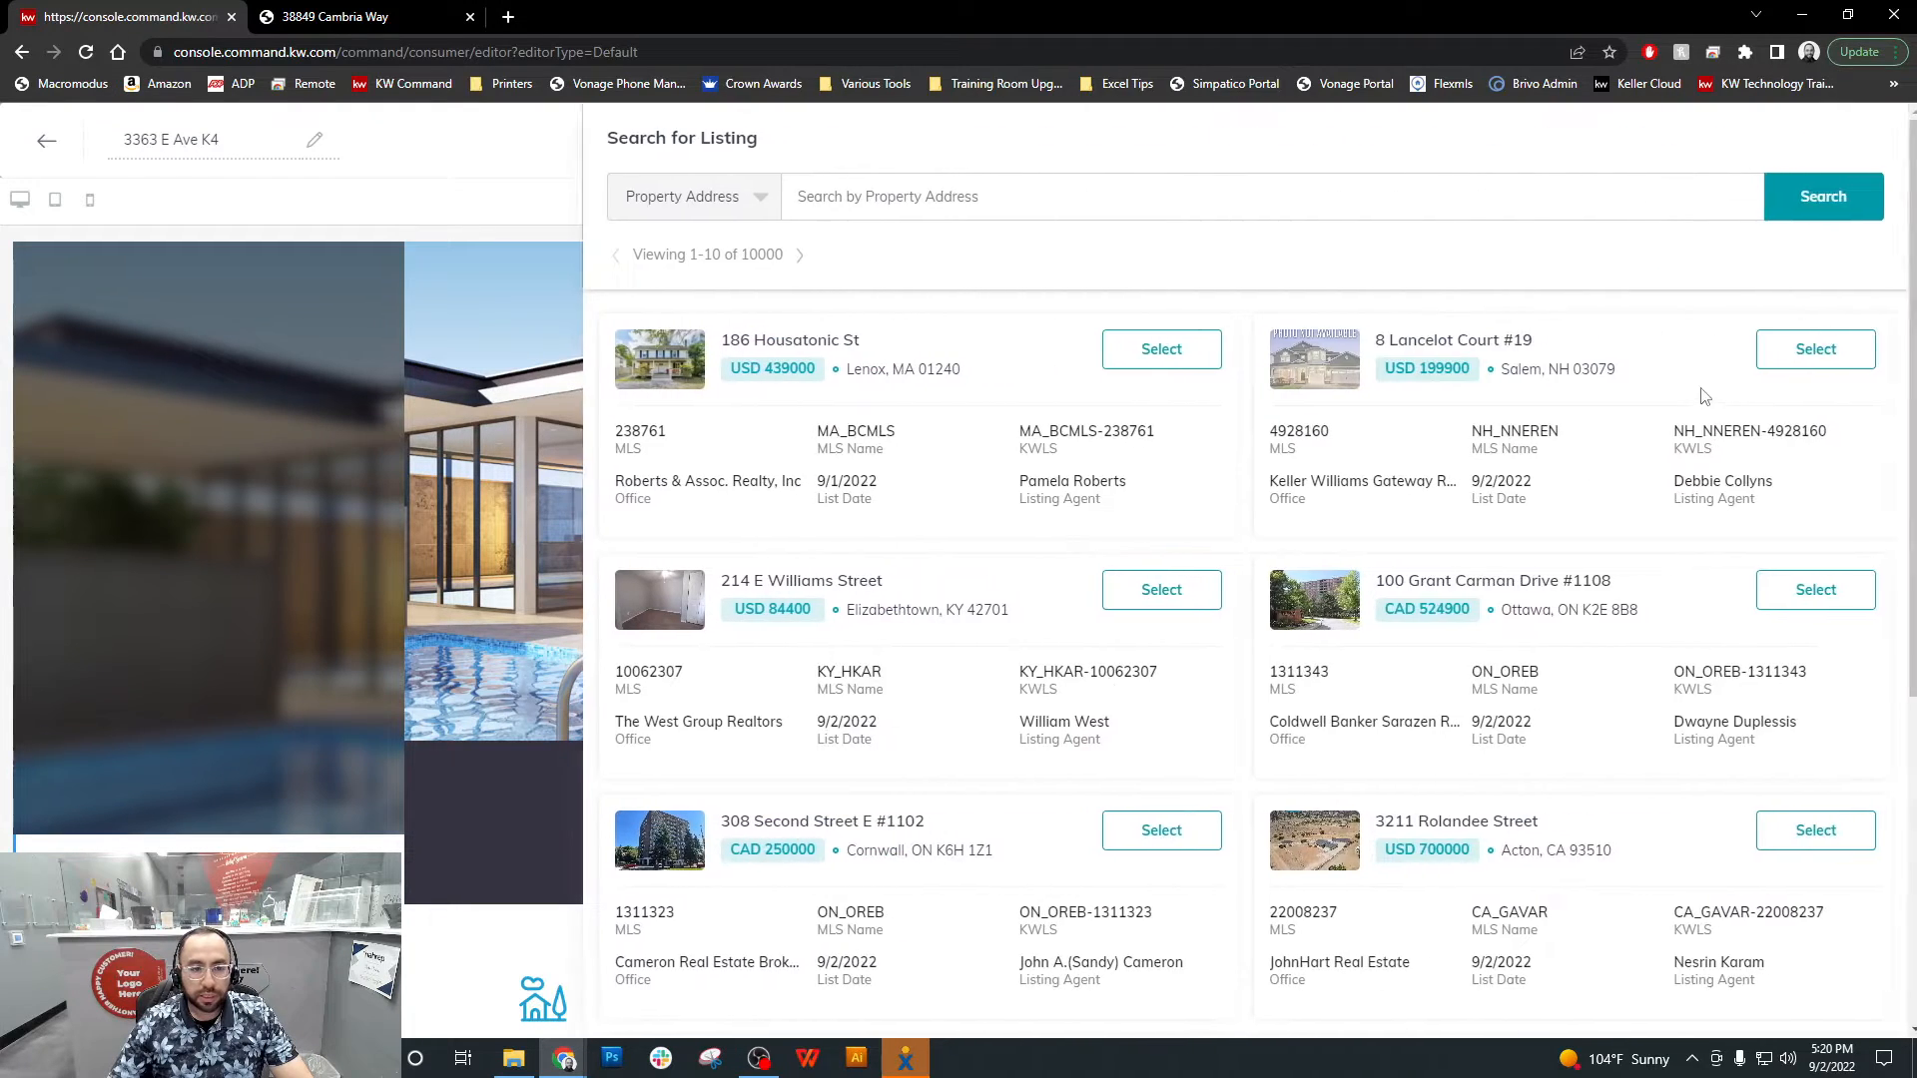
pyautogui.click(836, 200)
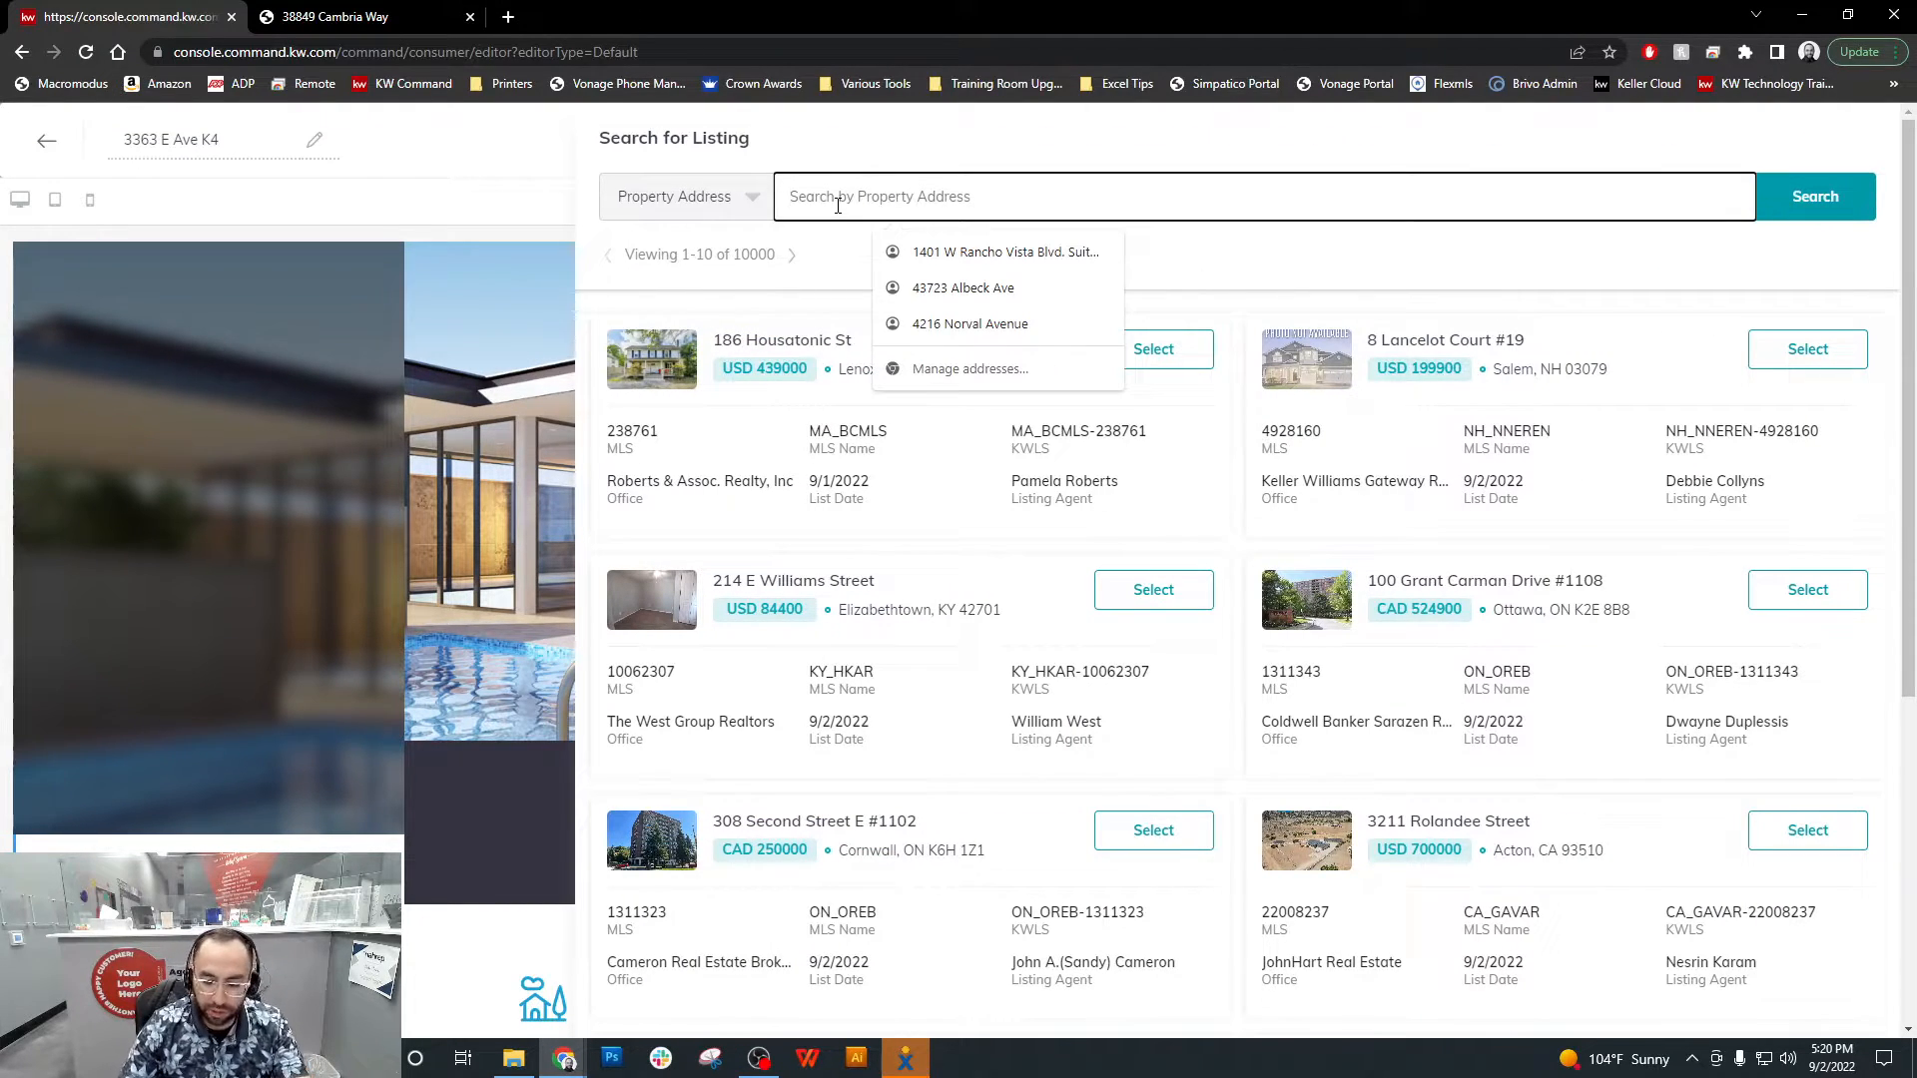
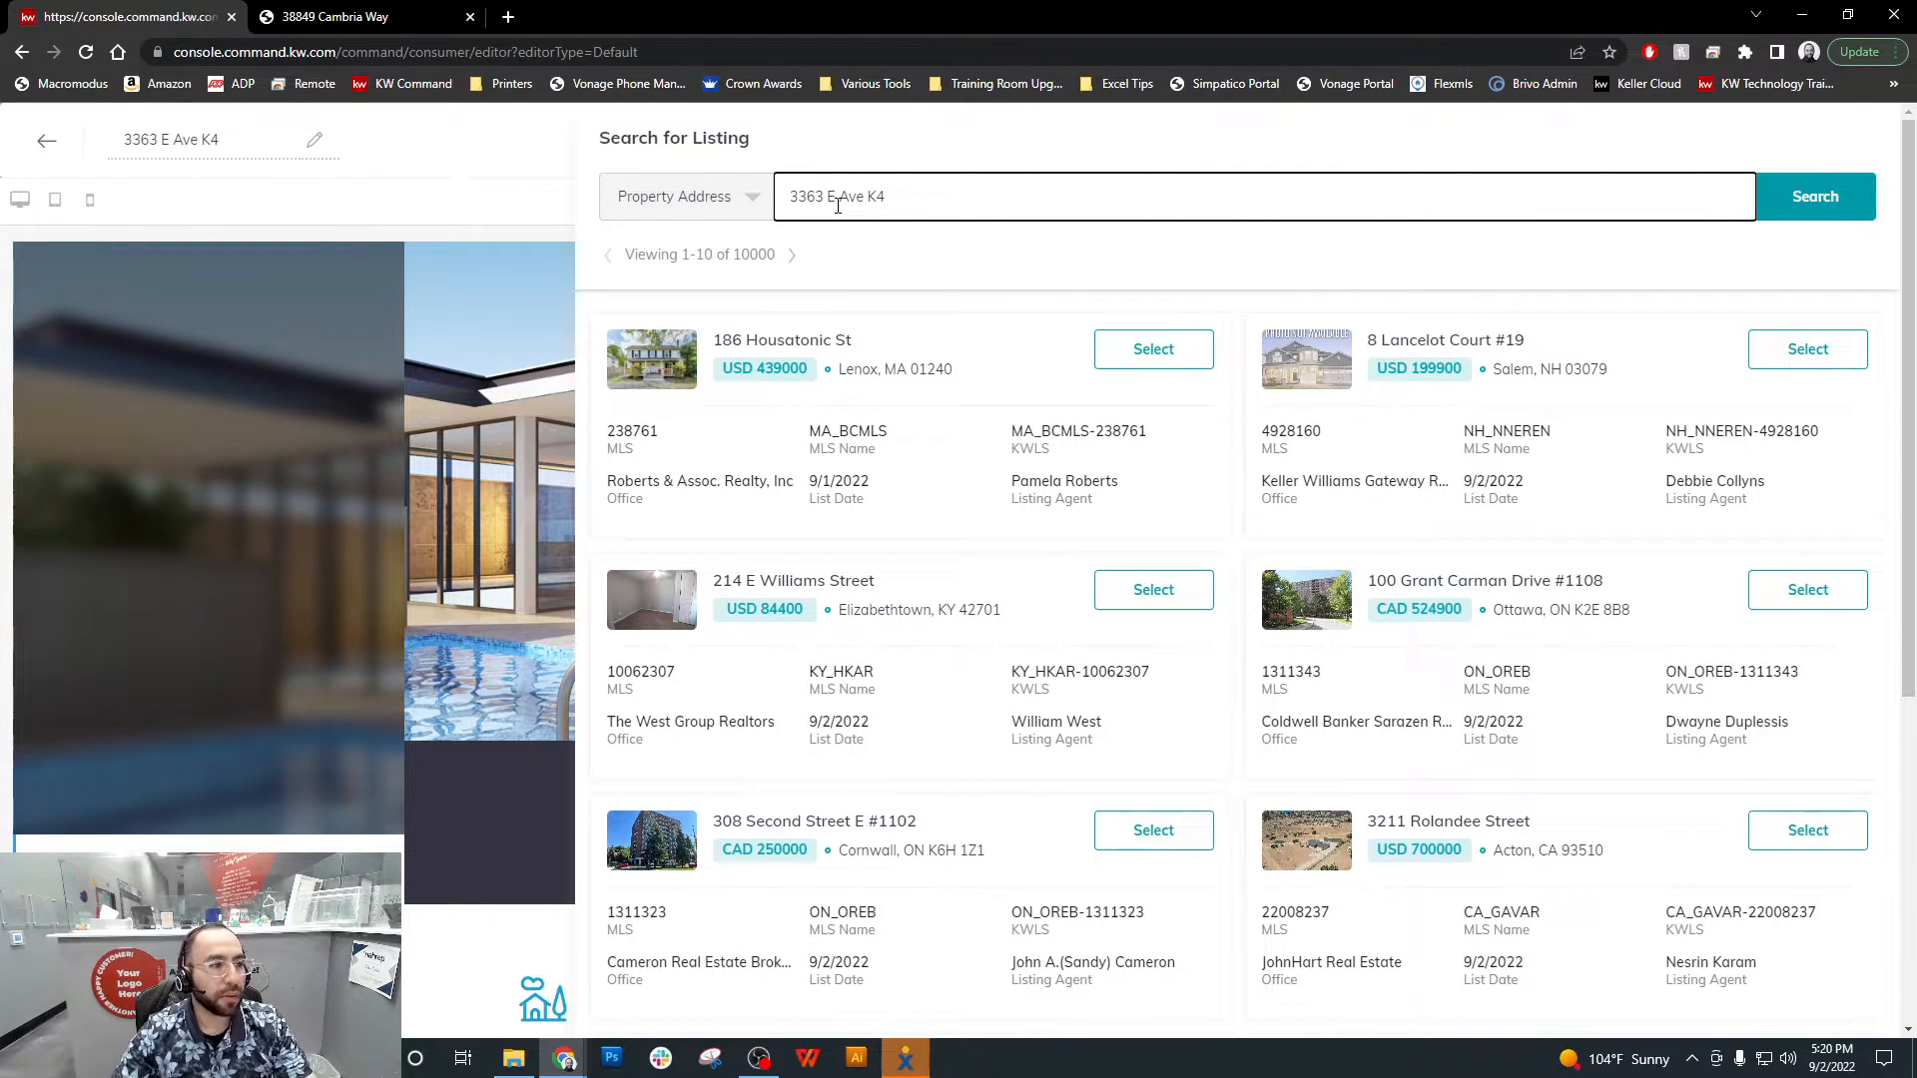
pyautogui.click(1795, 214)
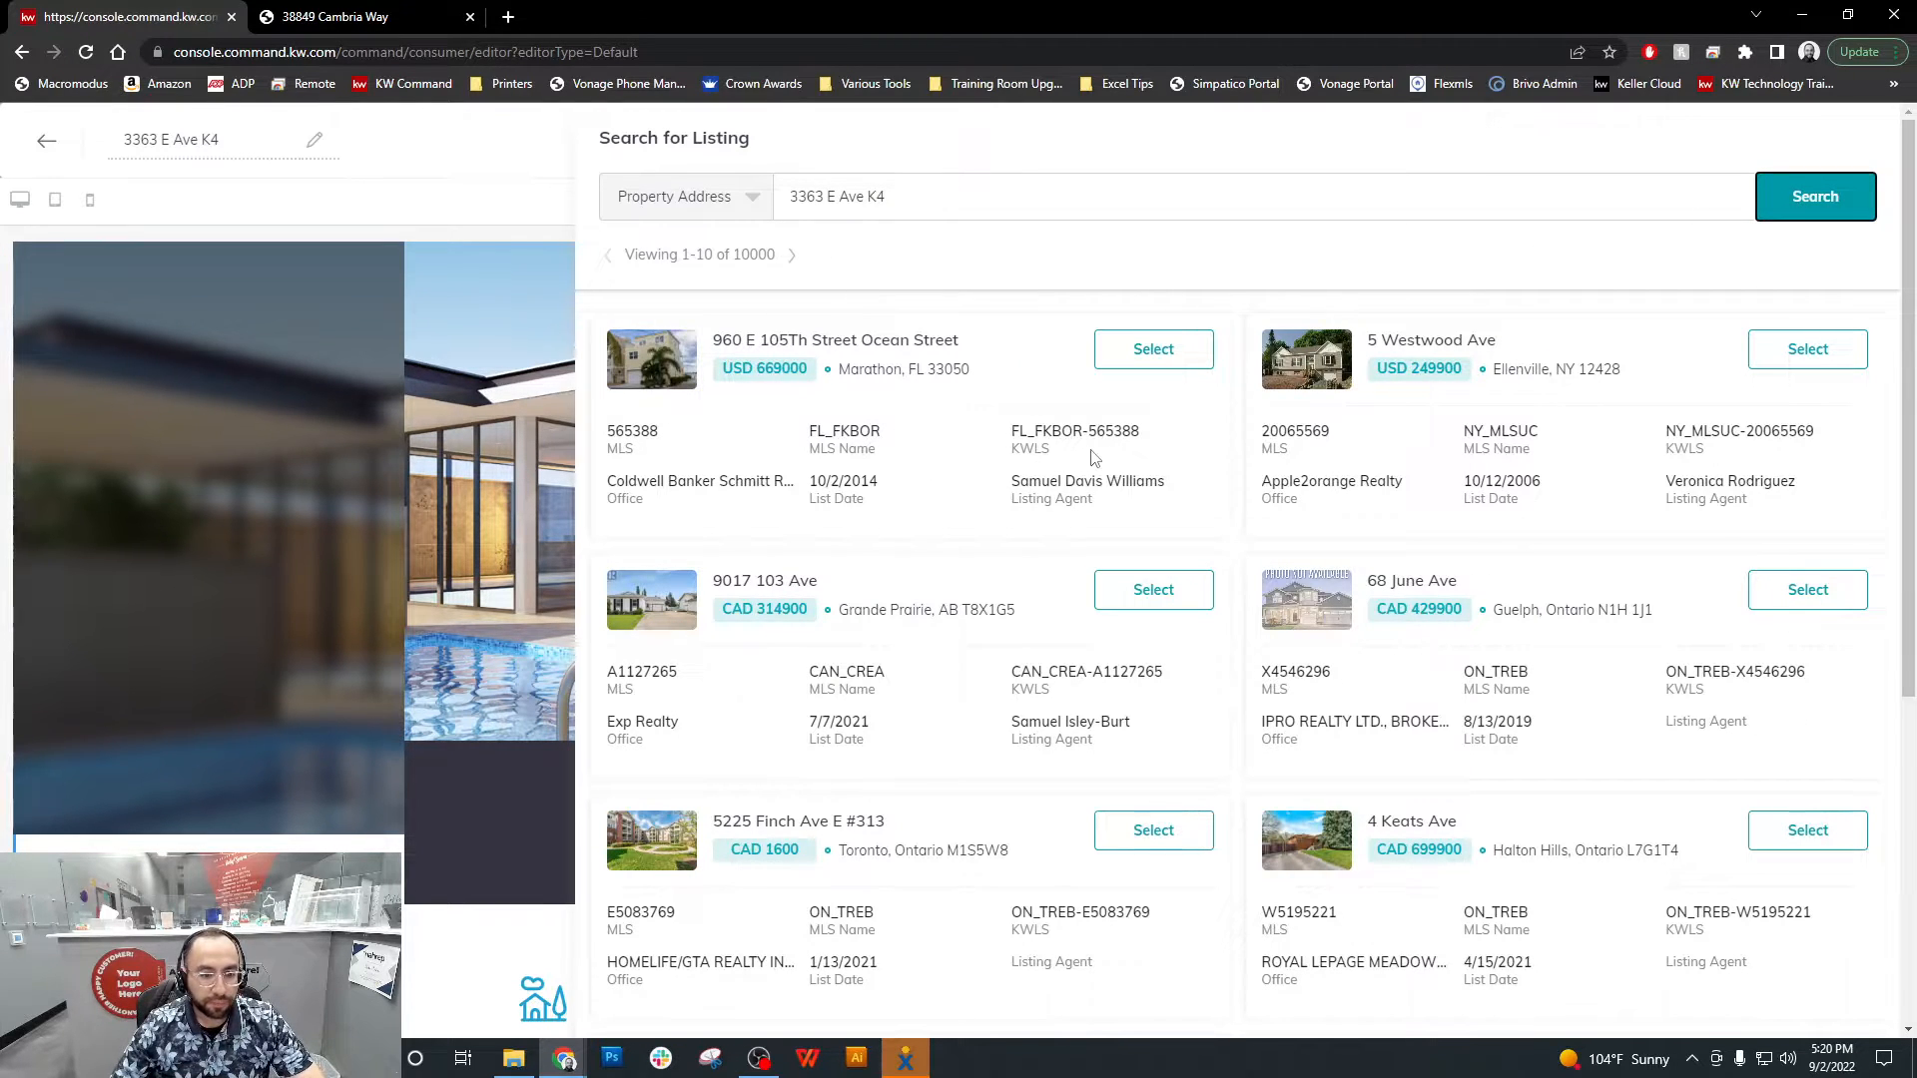
pyautogui.scroll(-5, 1094, 457)
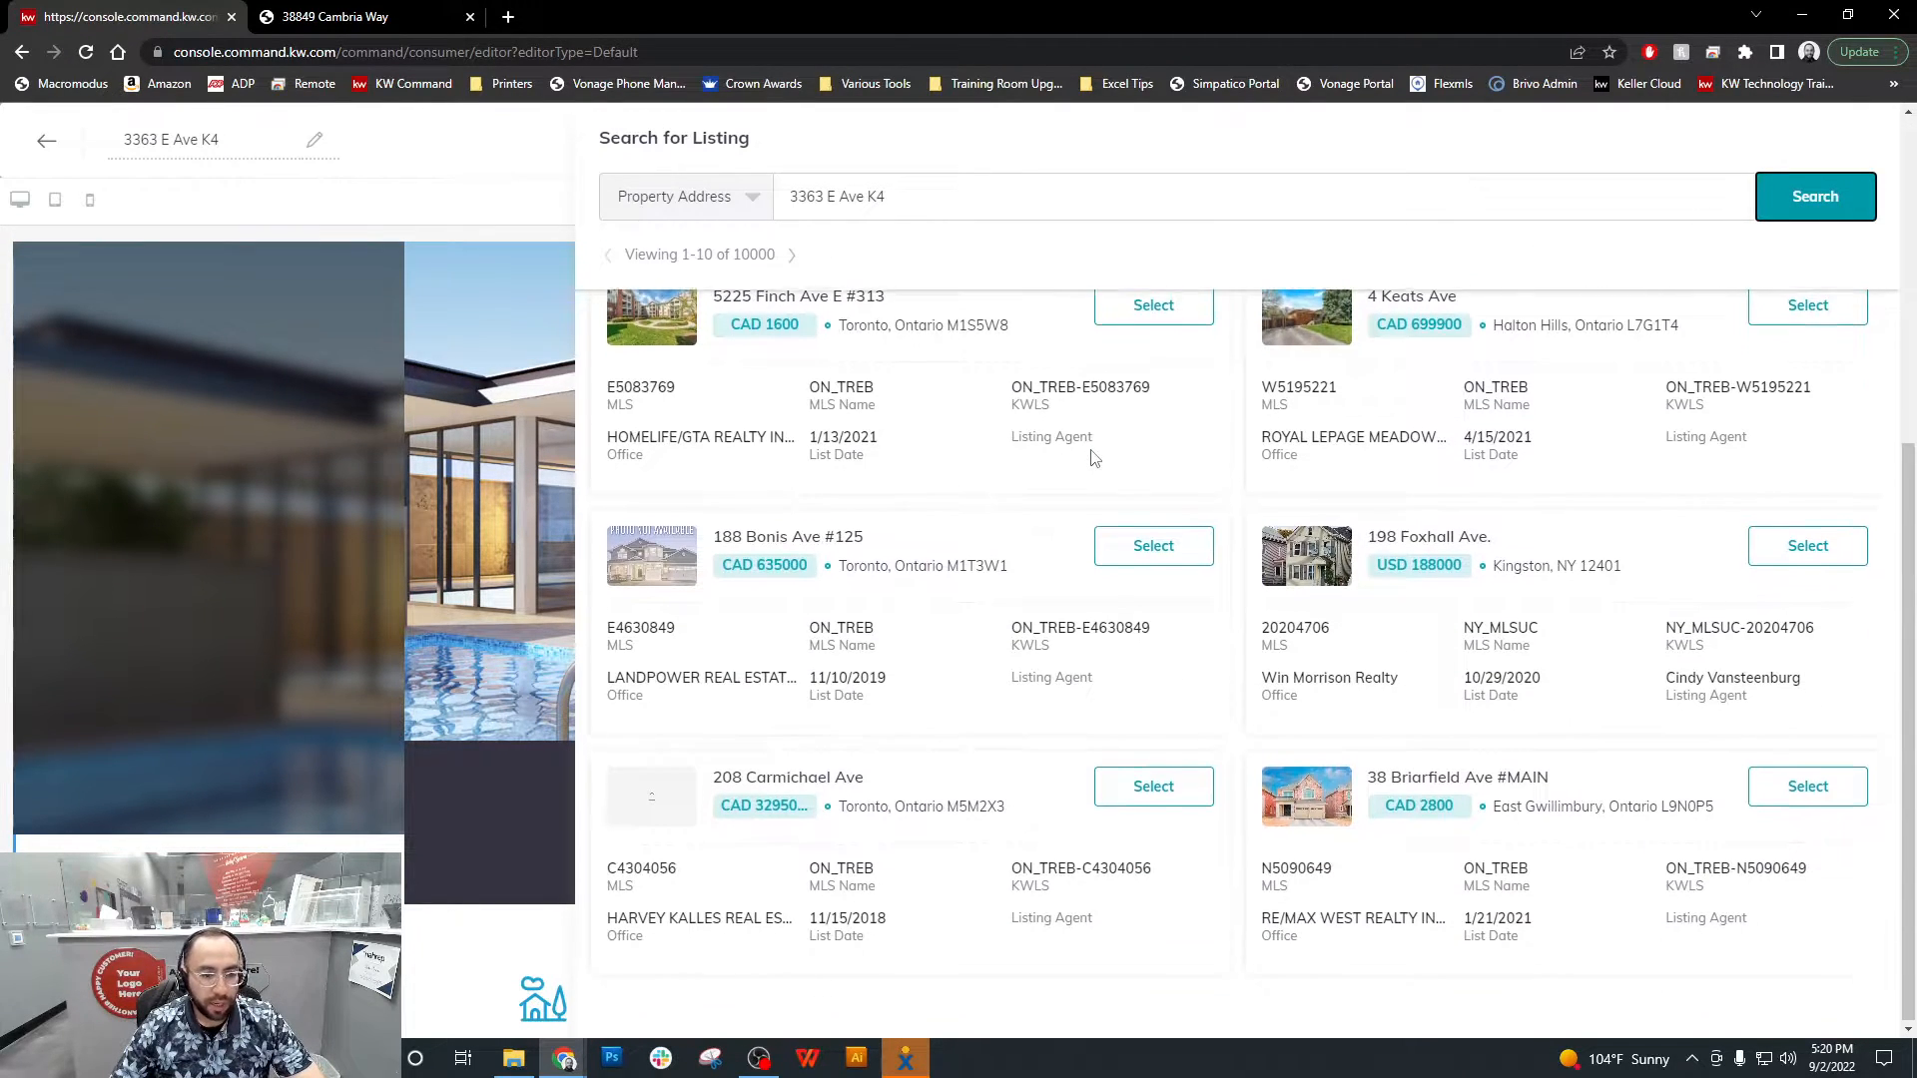
pyautogui.scroll(5, 1094, 457)
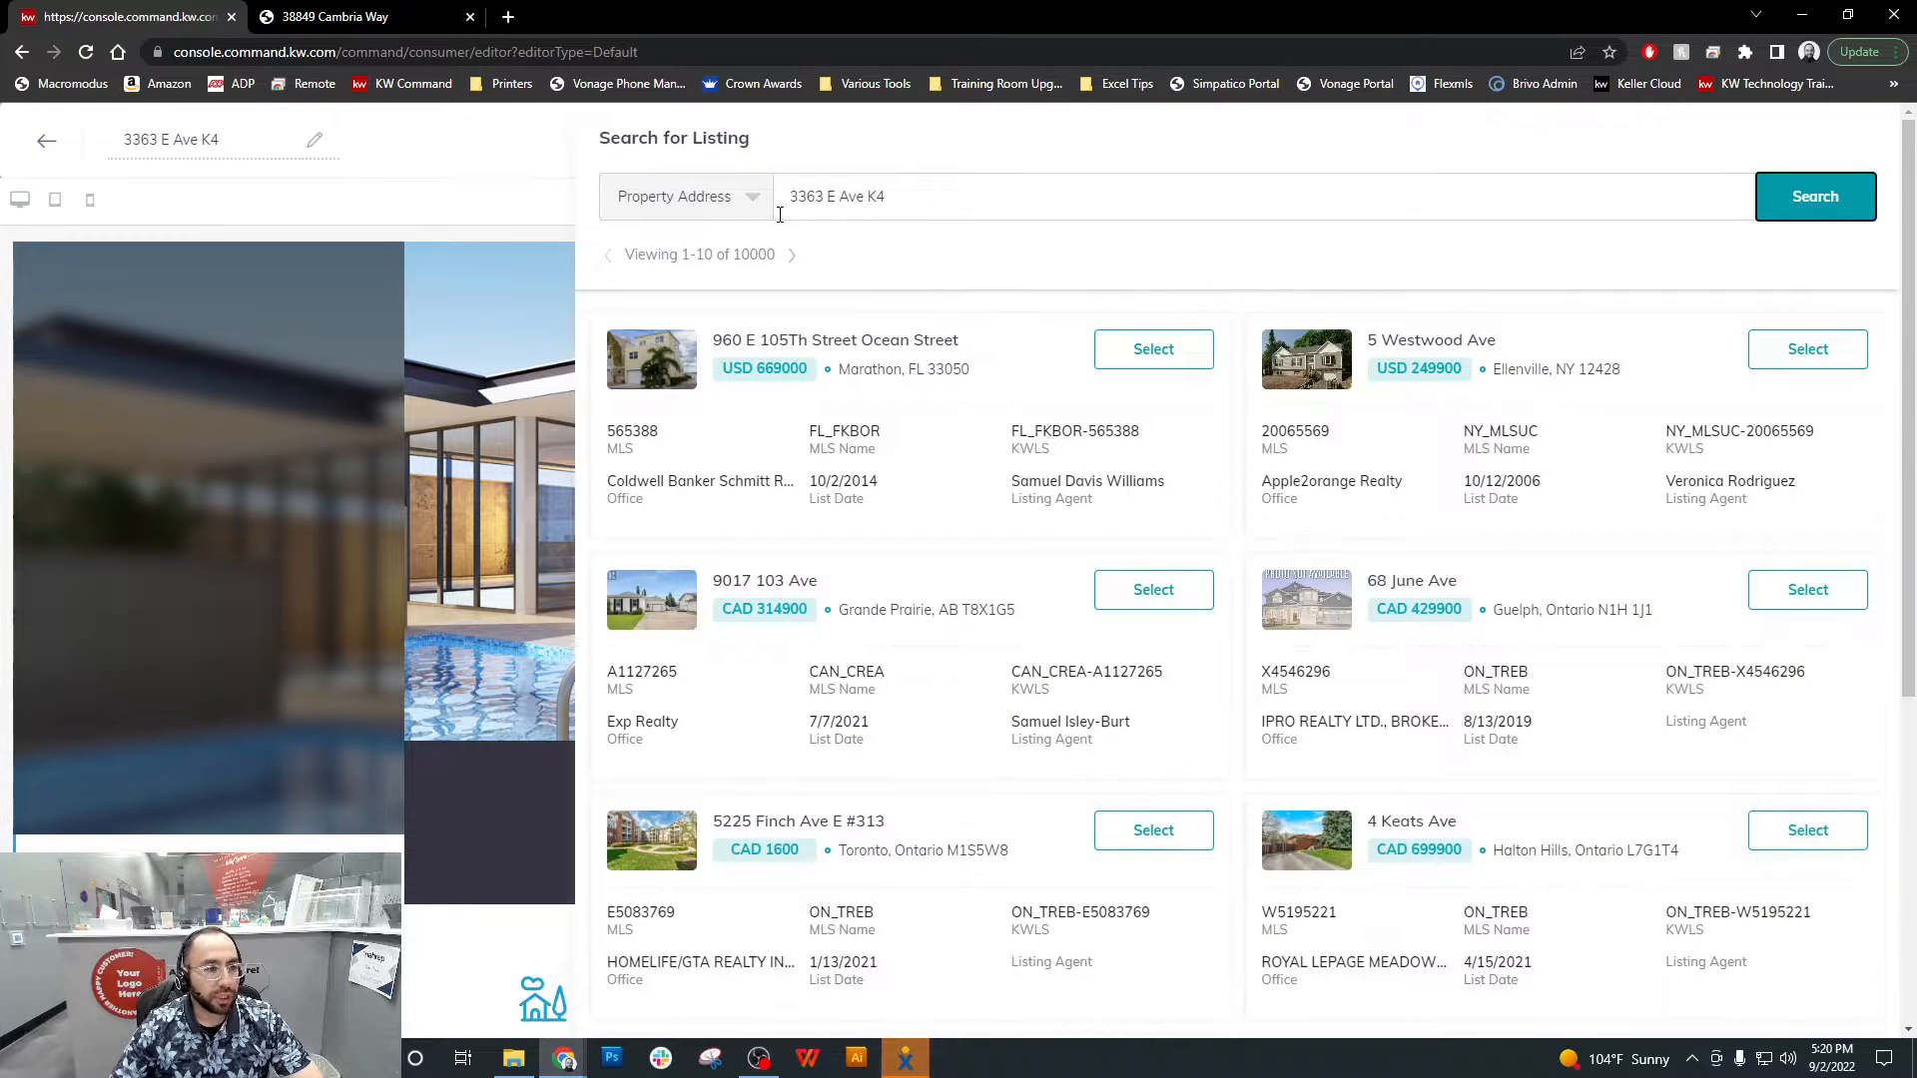
# Refine the property address search by spelling out "Avenue" and look through the results for the property
pyautogui.click(902, 203)
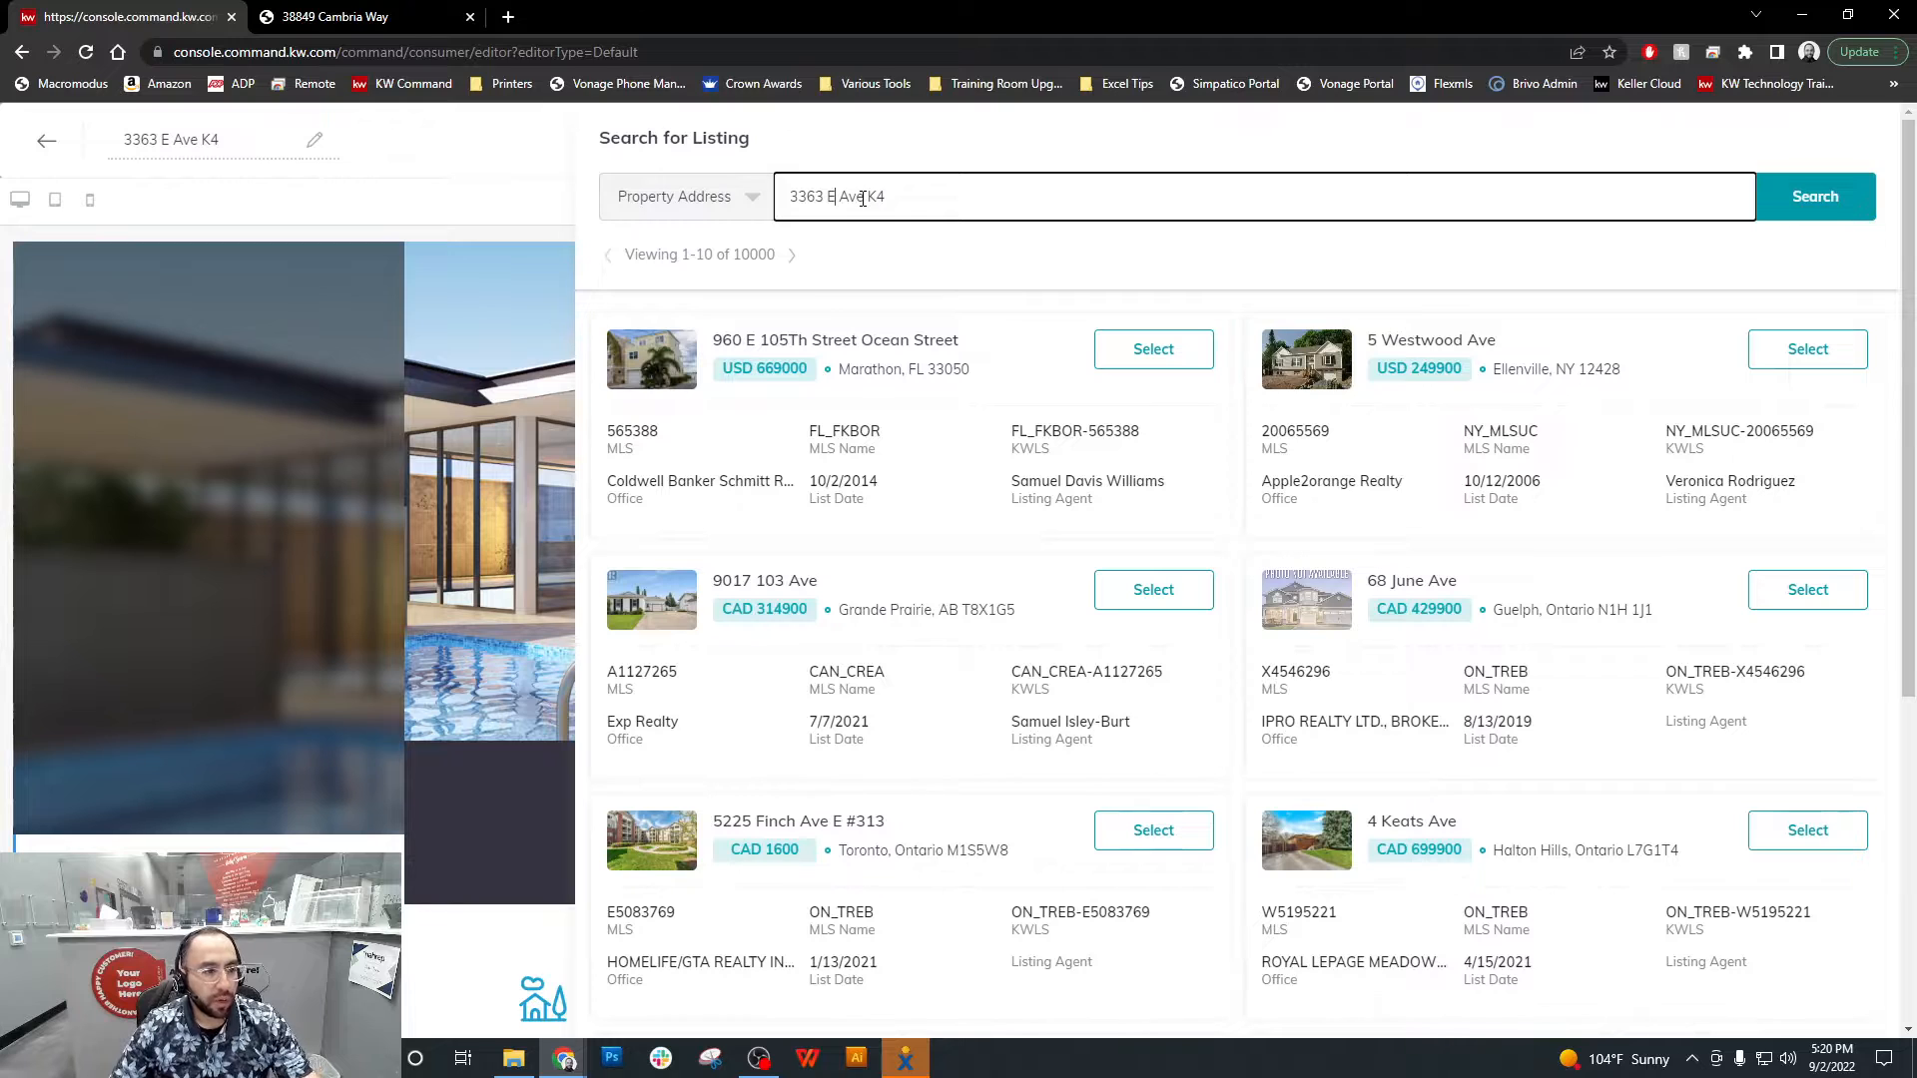
pyautogui.click(862, 199)
pyautogui.write('nue')
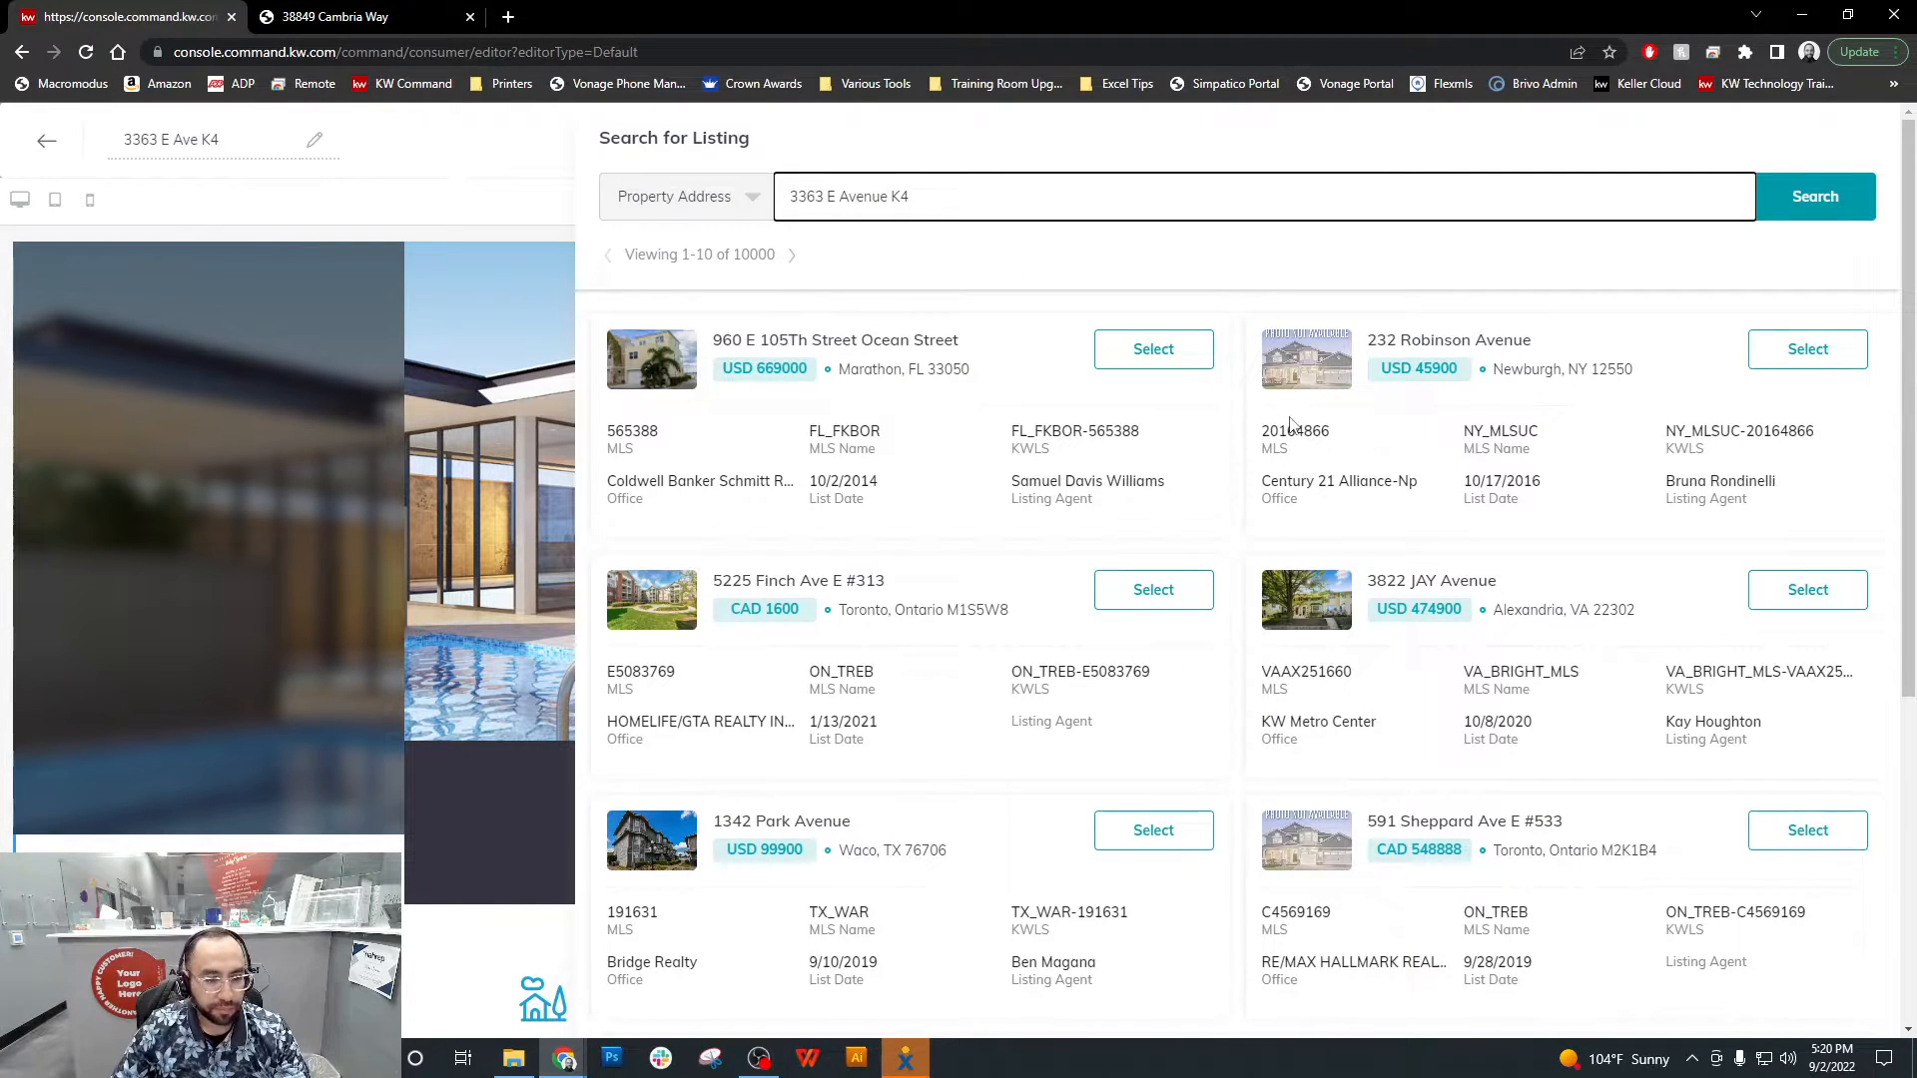
pyautogui.scroll(-5, 1169, 436)
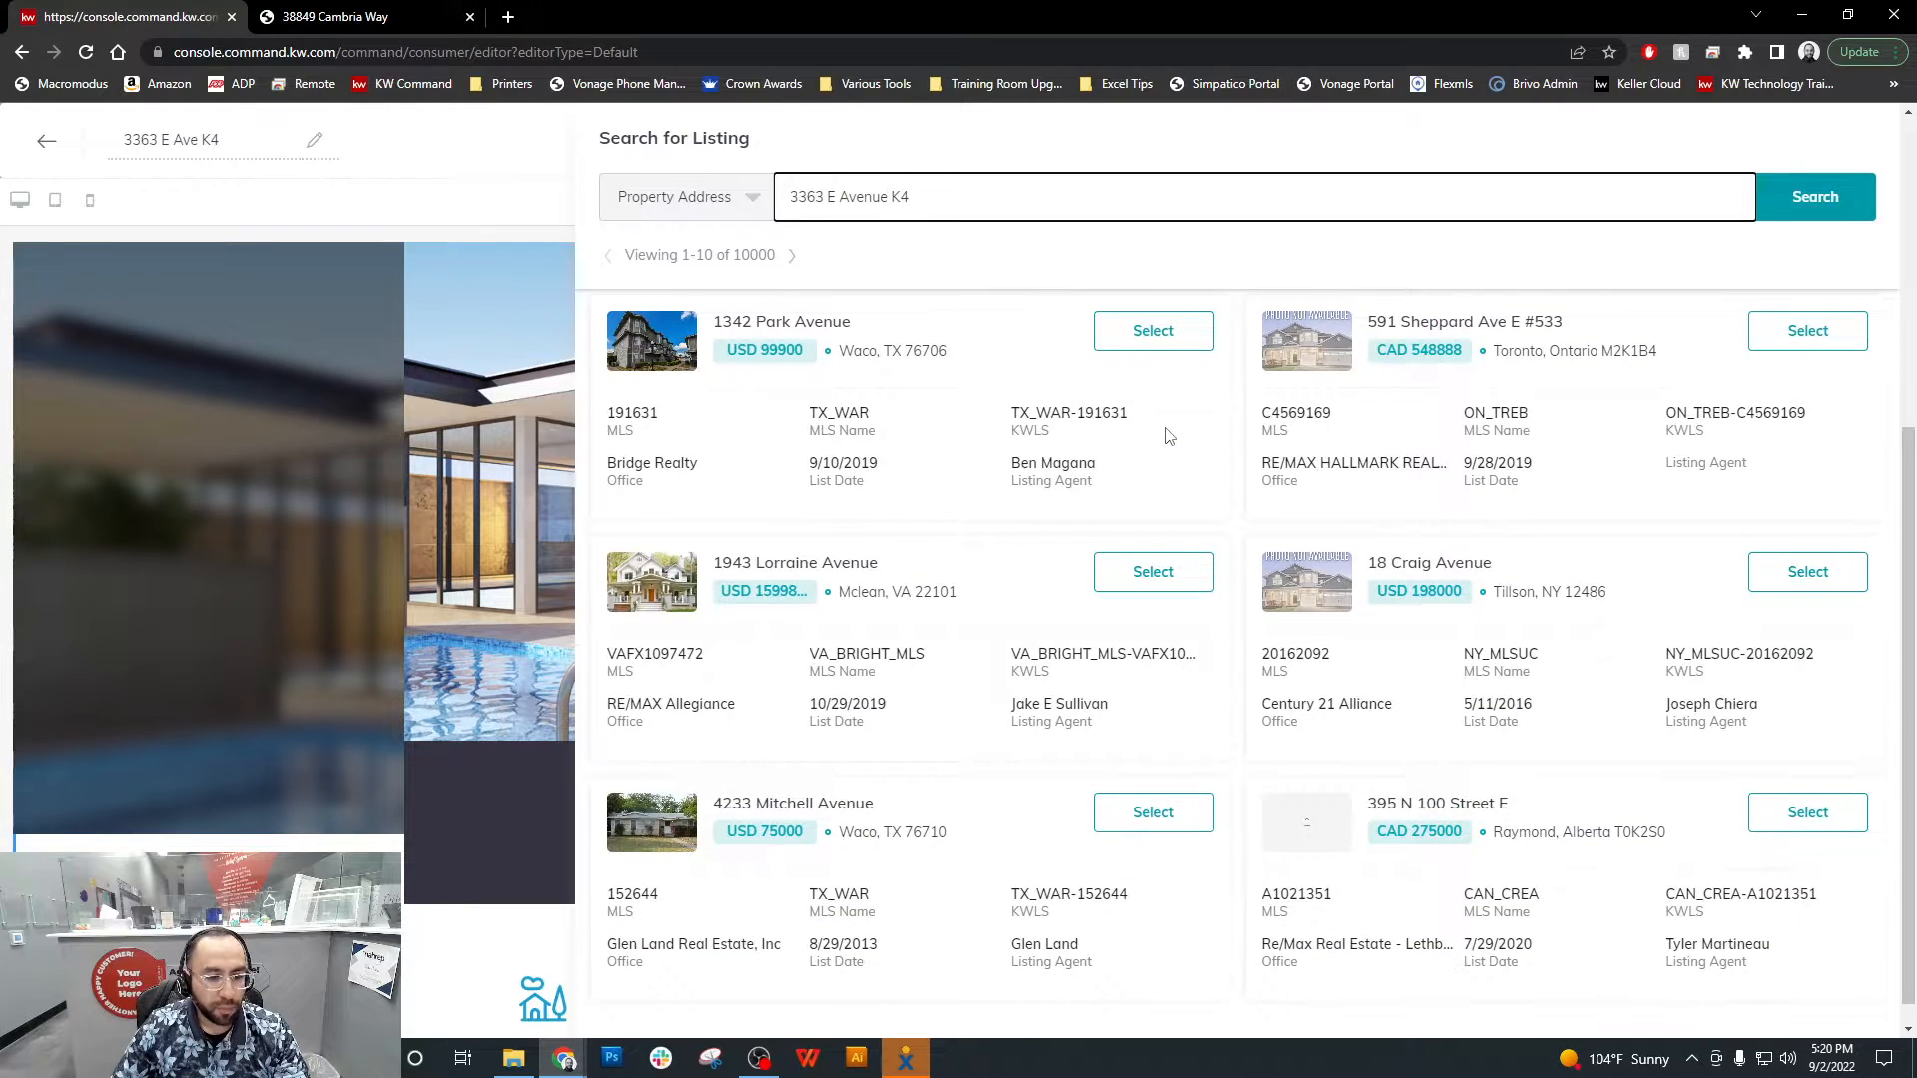
pyautogui.scroll(5, 1169, 437)
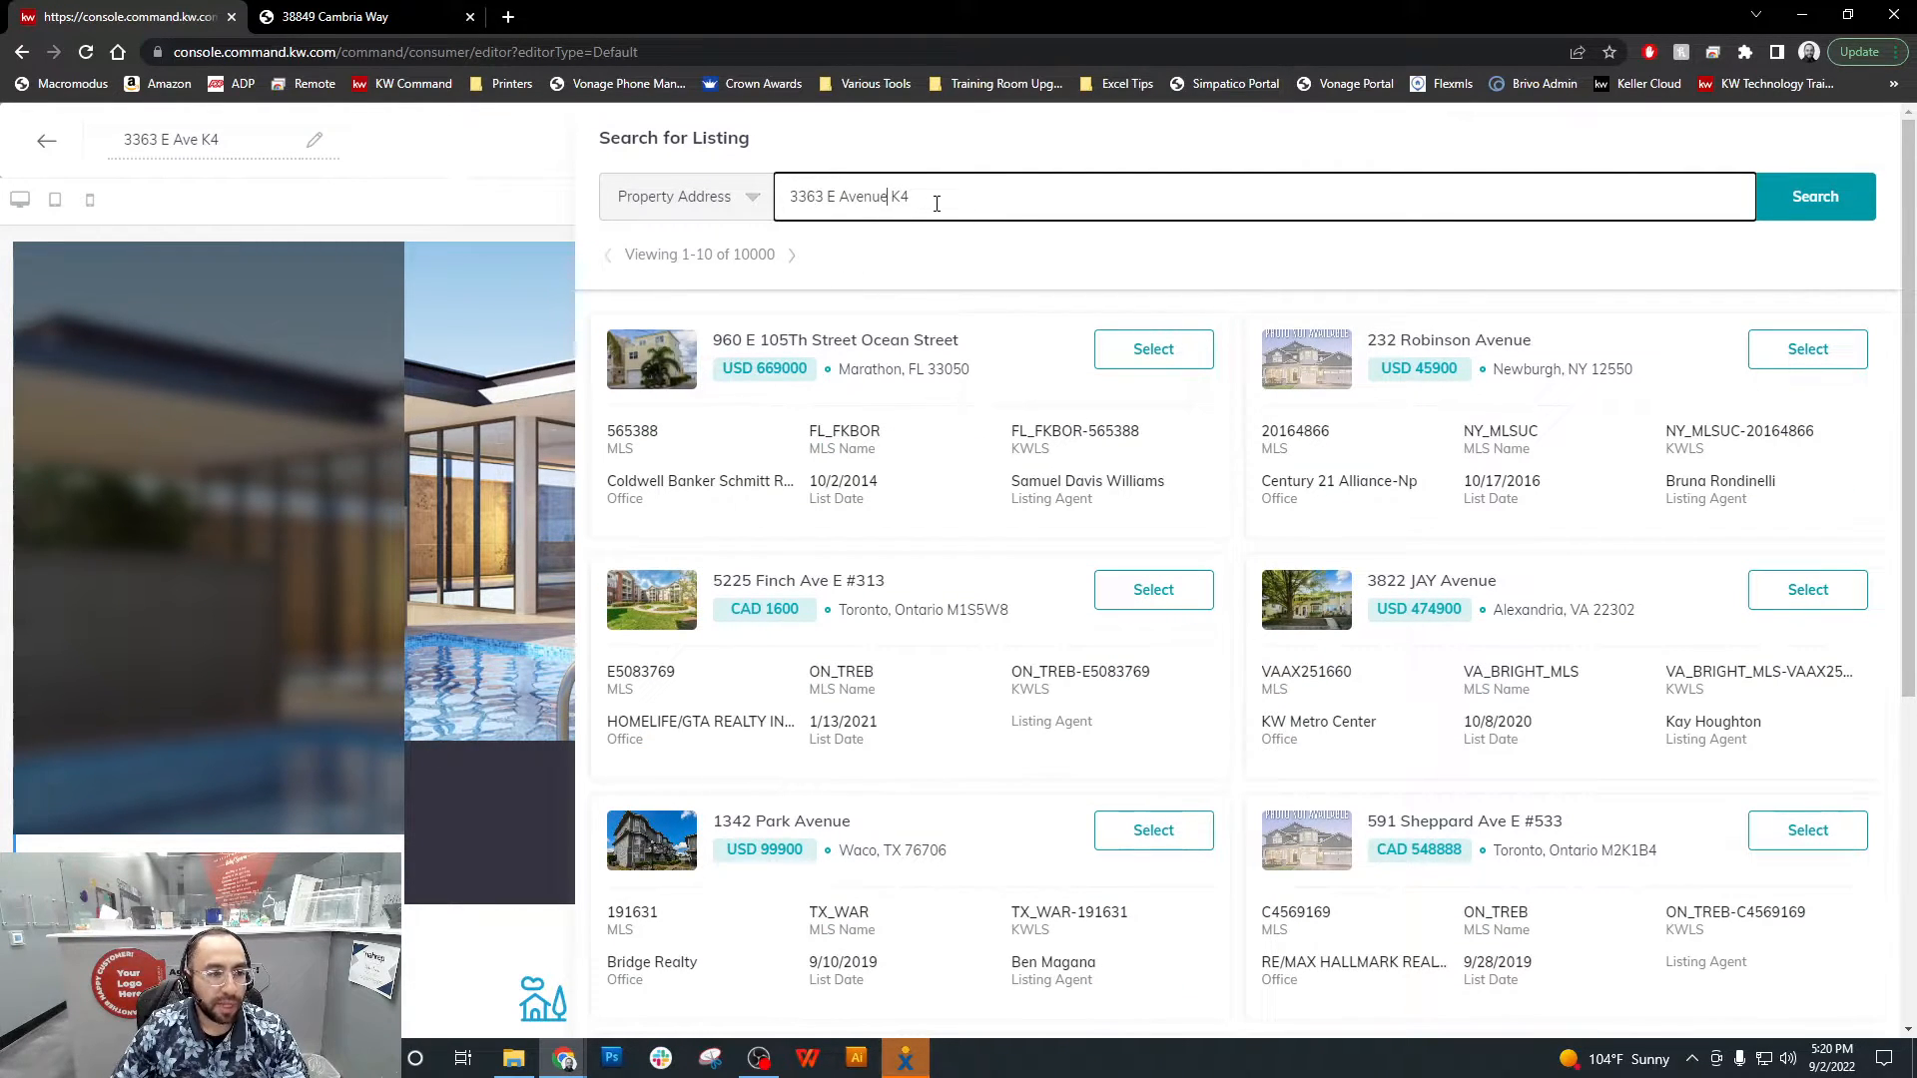
# Clear the address query and switch the listing search to MLS Number
pyautogui.moveTo(937, 202); pyautogui.dragTo(772, 208)
pyautogui.press('BackSpace')
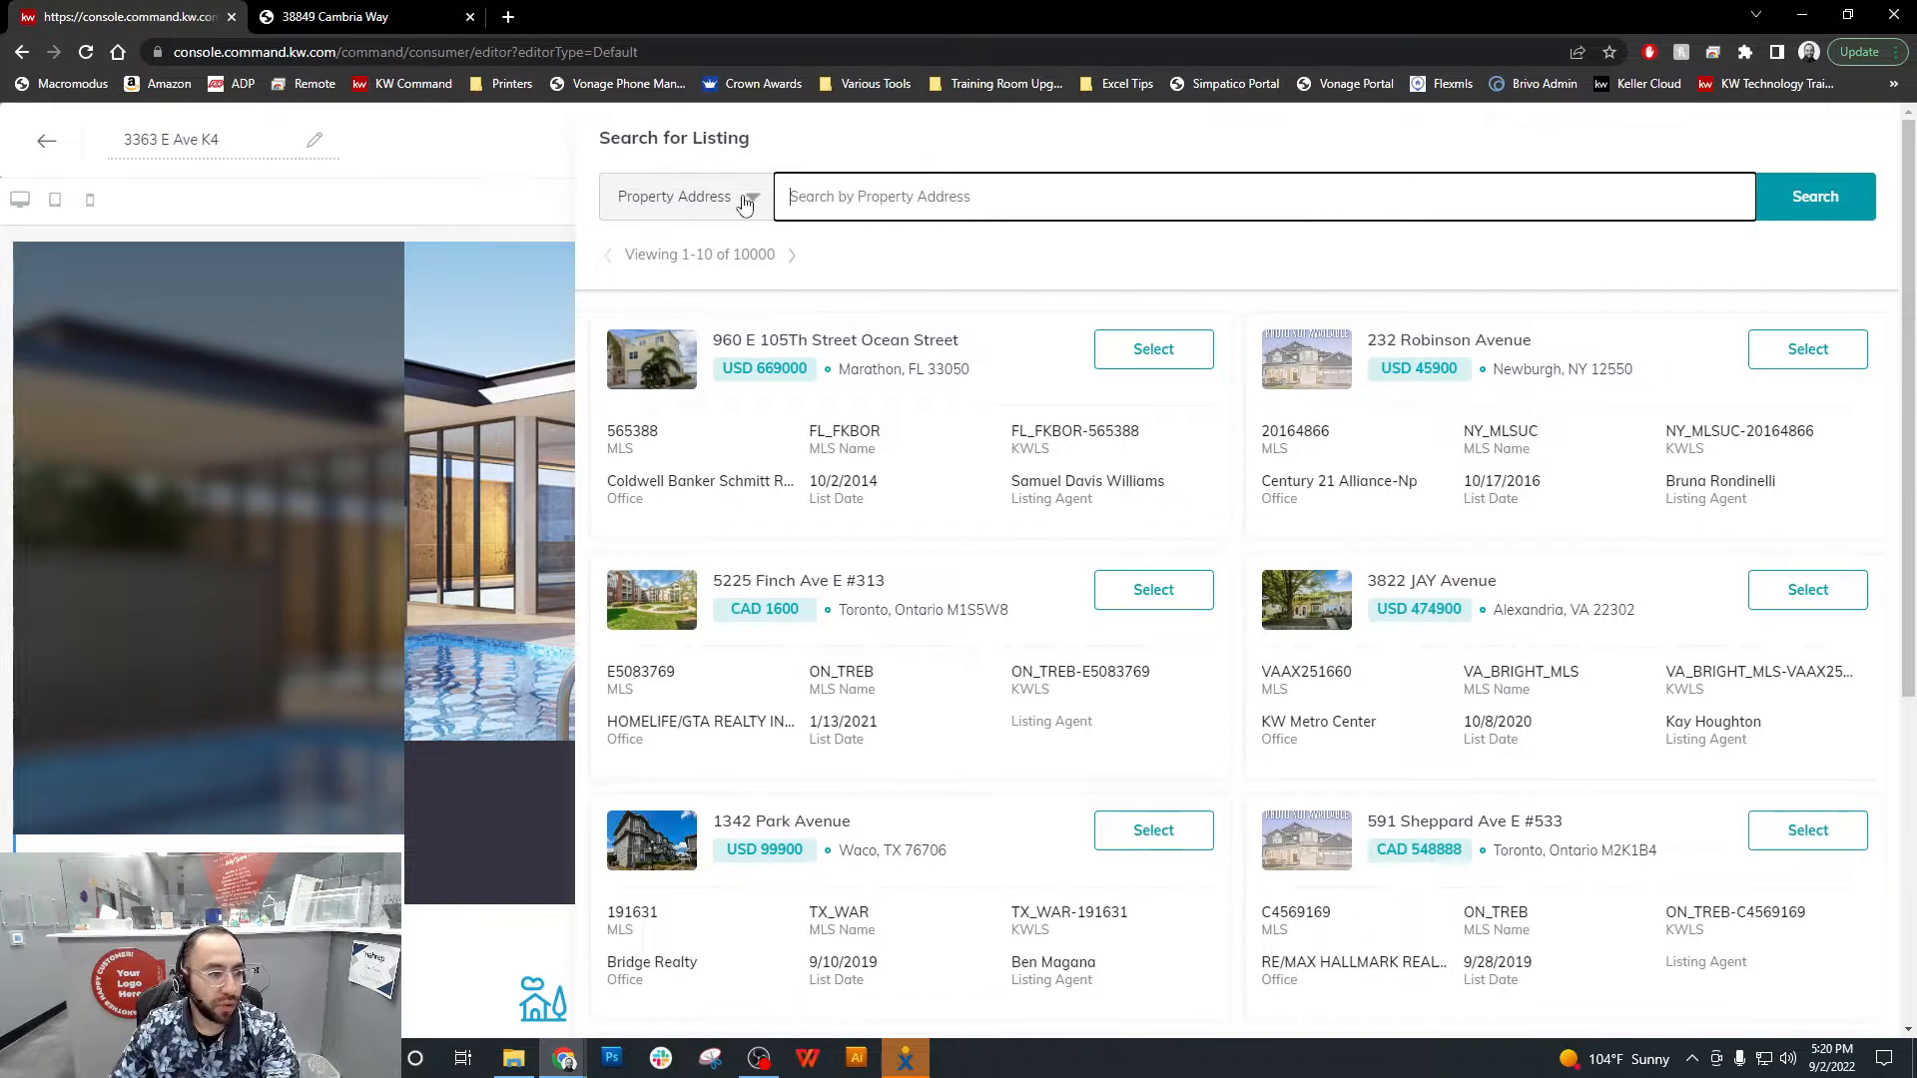
pyautogui.click(745, 197)
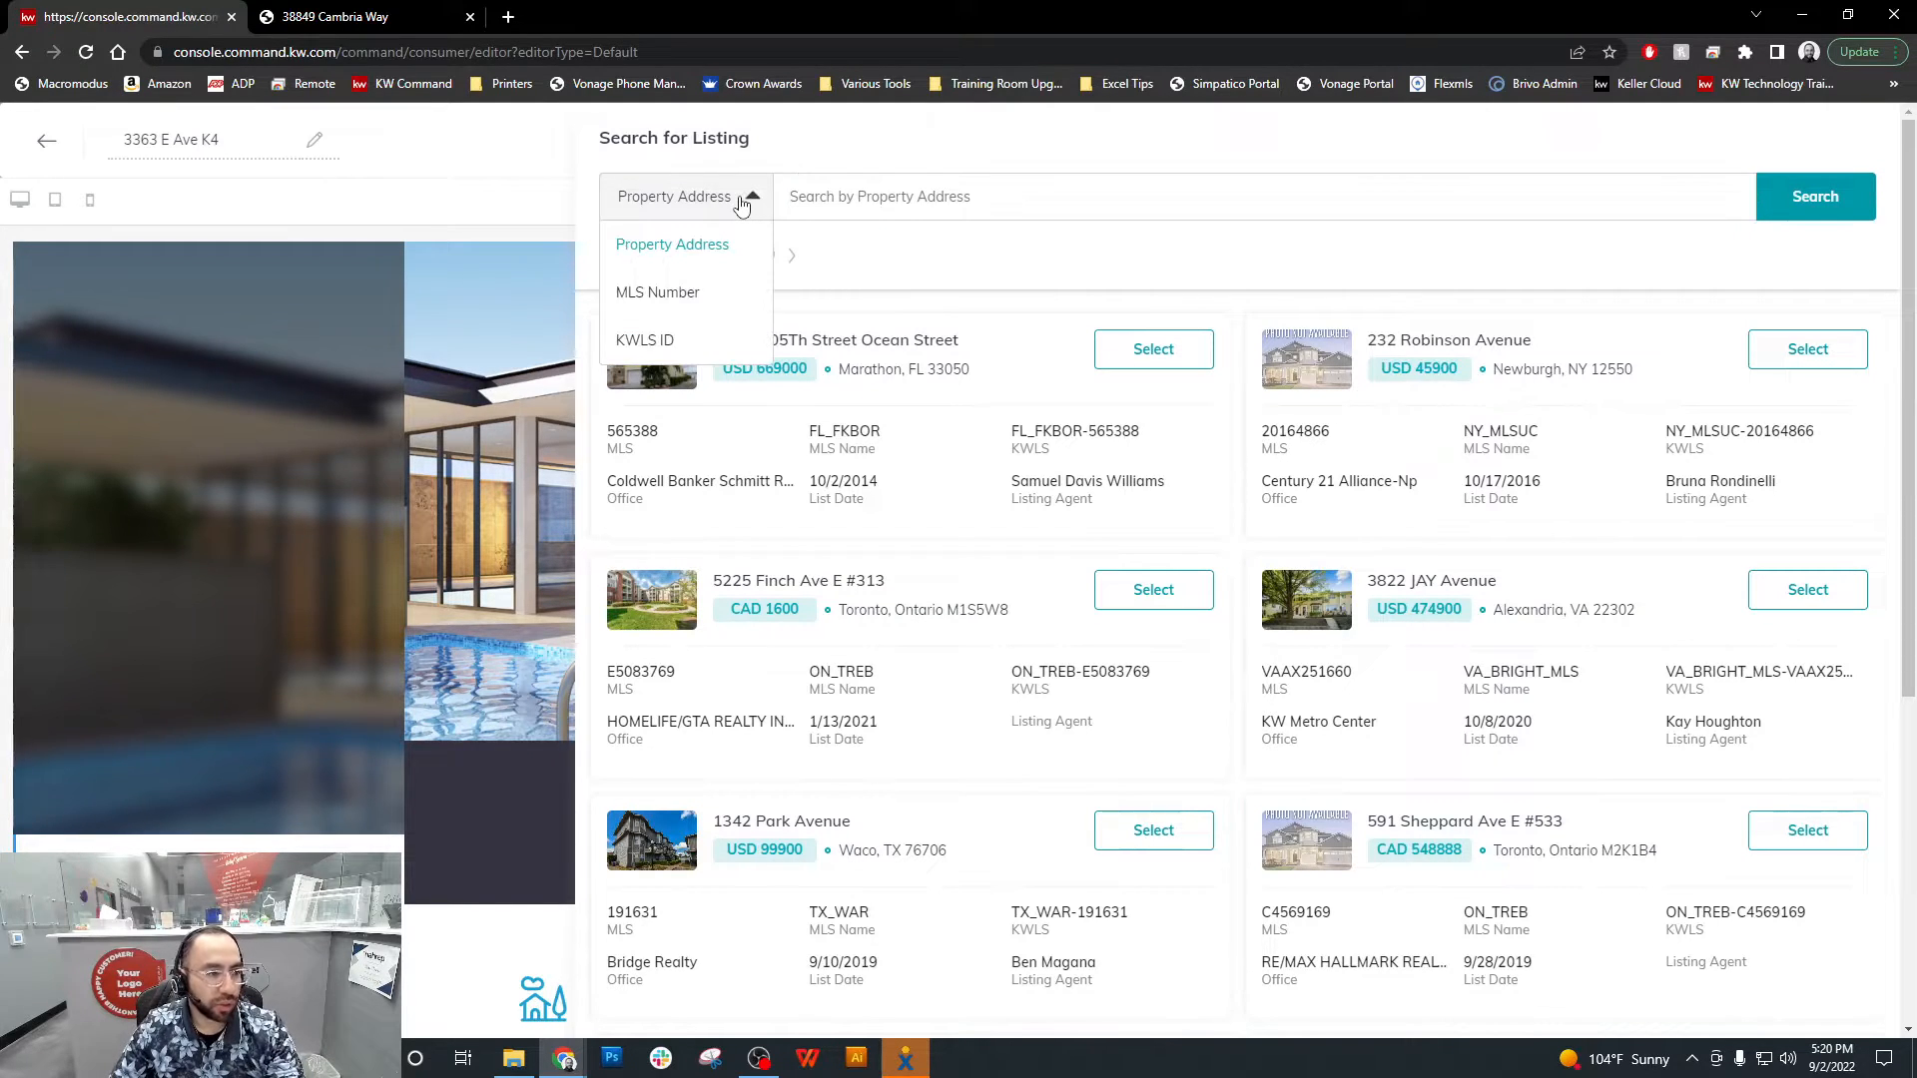
pyautogui.click(679, 293)
pyautogui.click(866, 200)
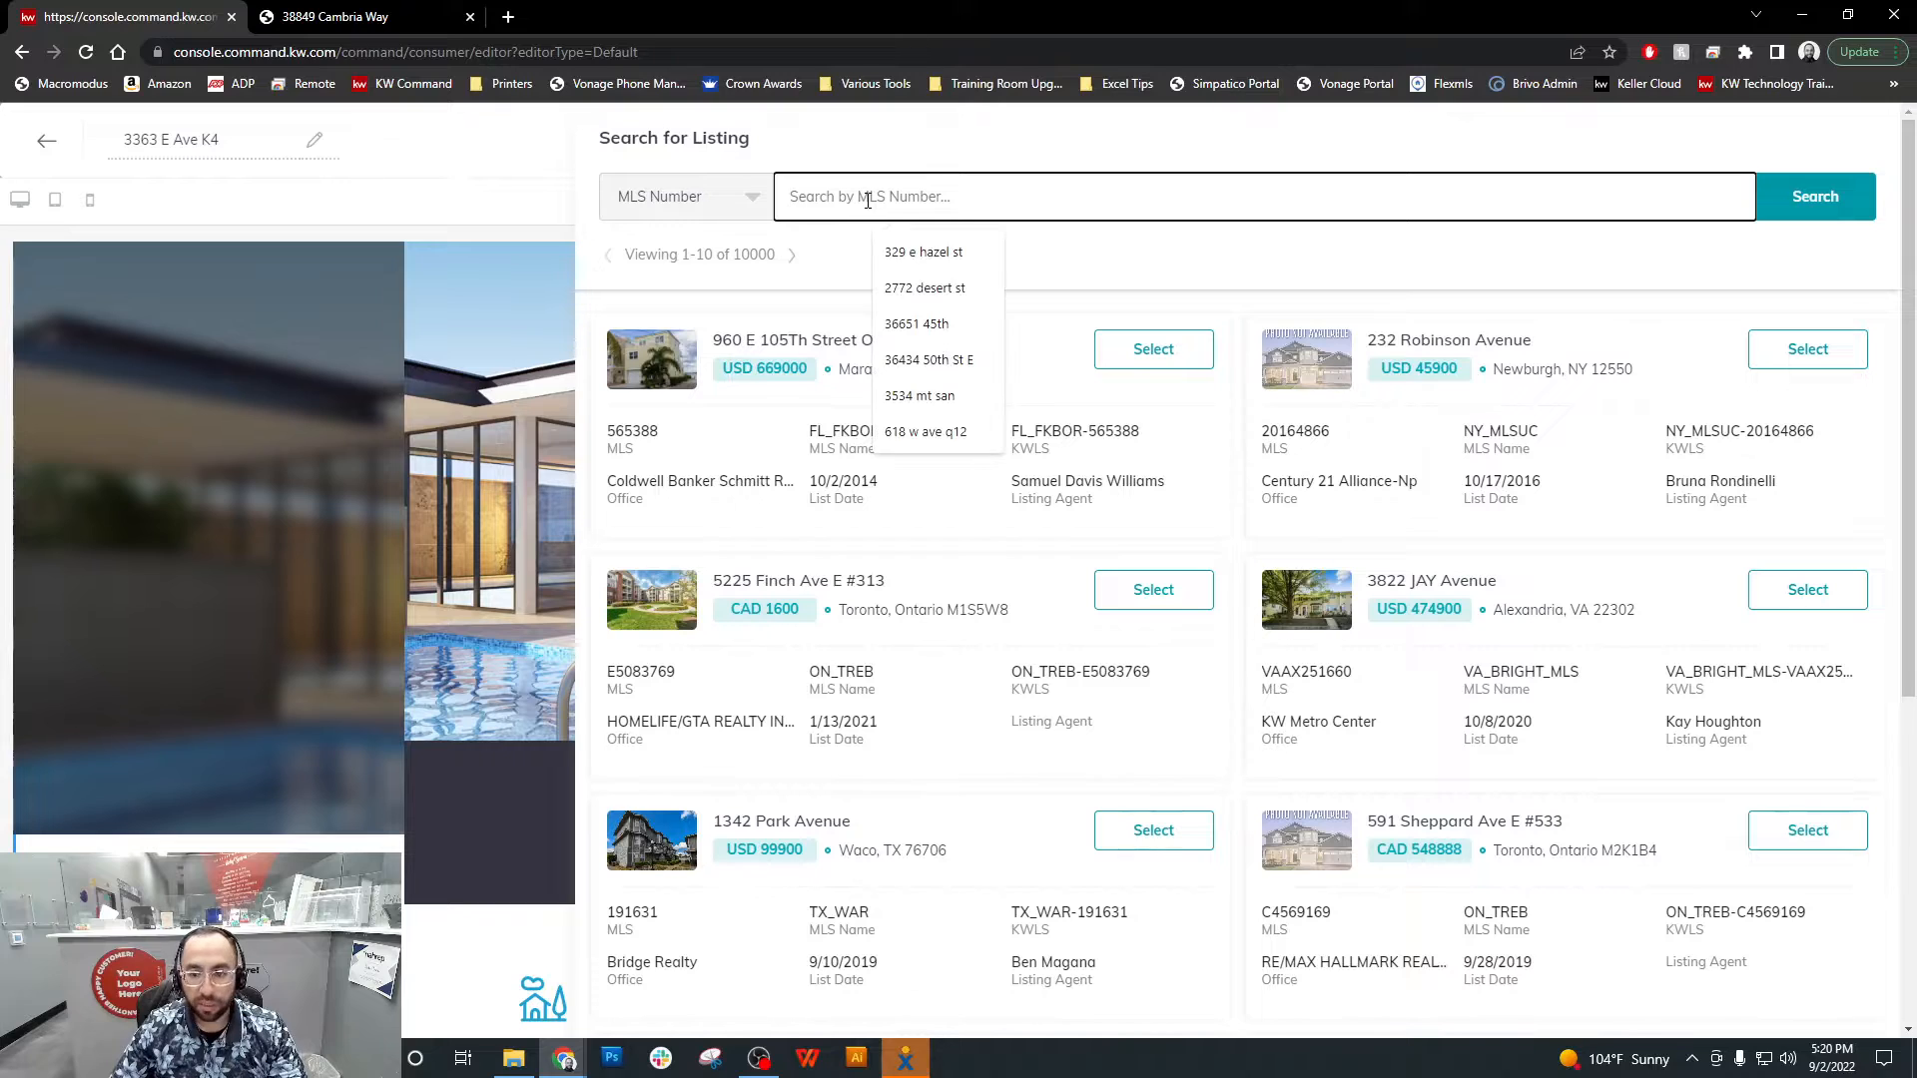
pyautogui.hotkey('ctrl', 'v')
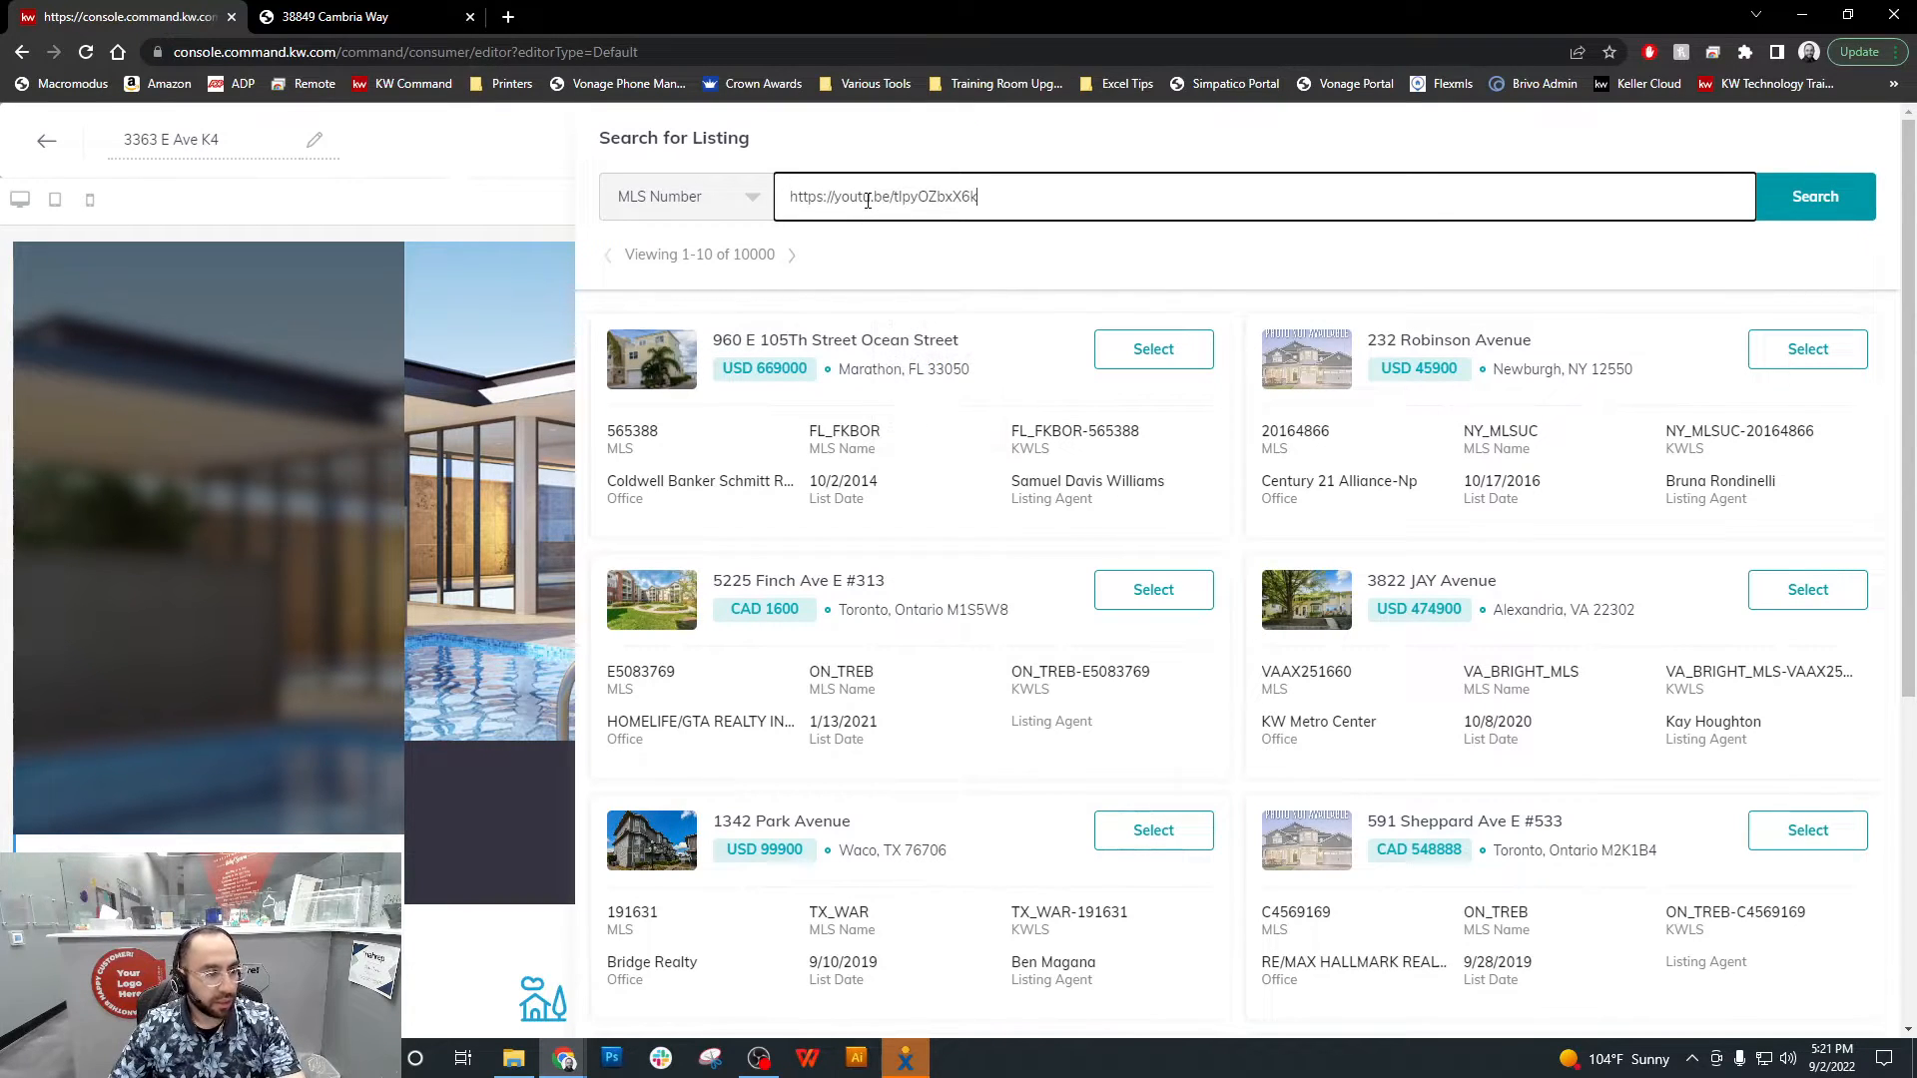
pyautogui.hotkey('ctrl', 'a')
pyautogui.press('BackSpace')
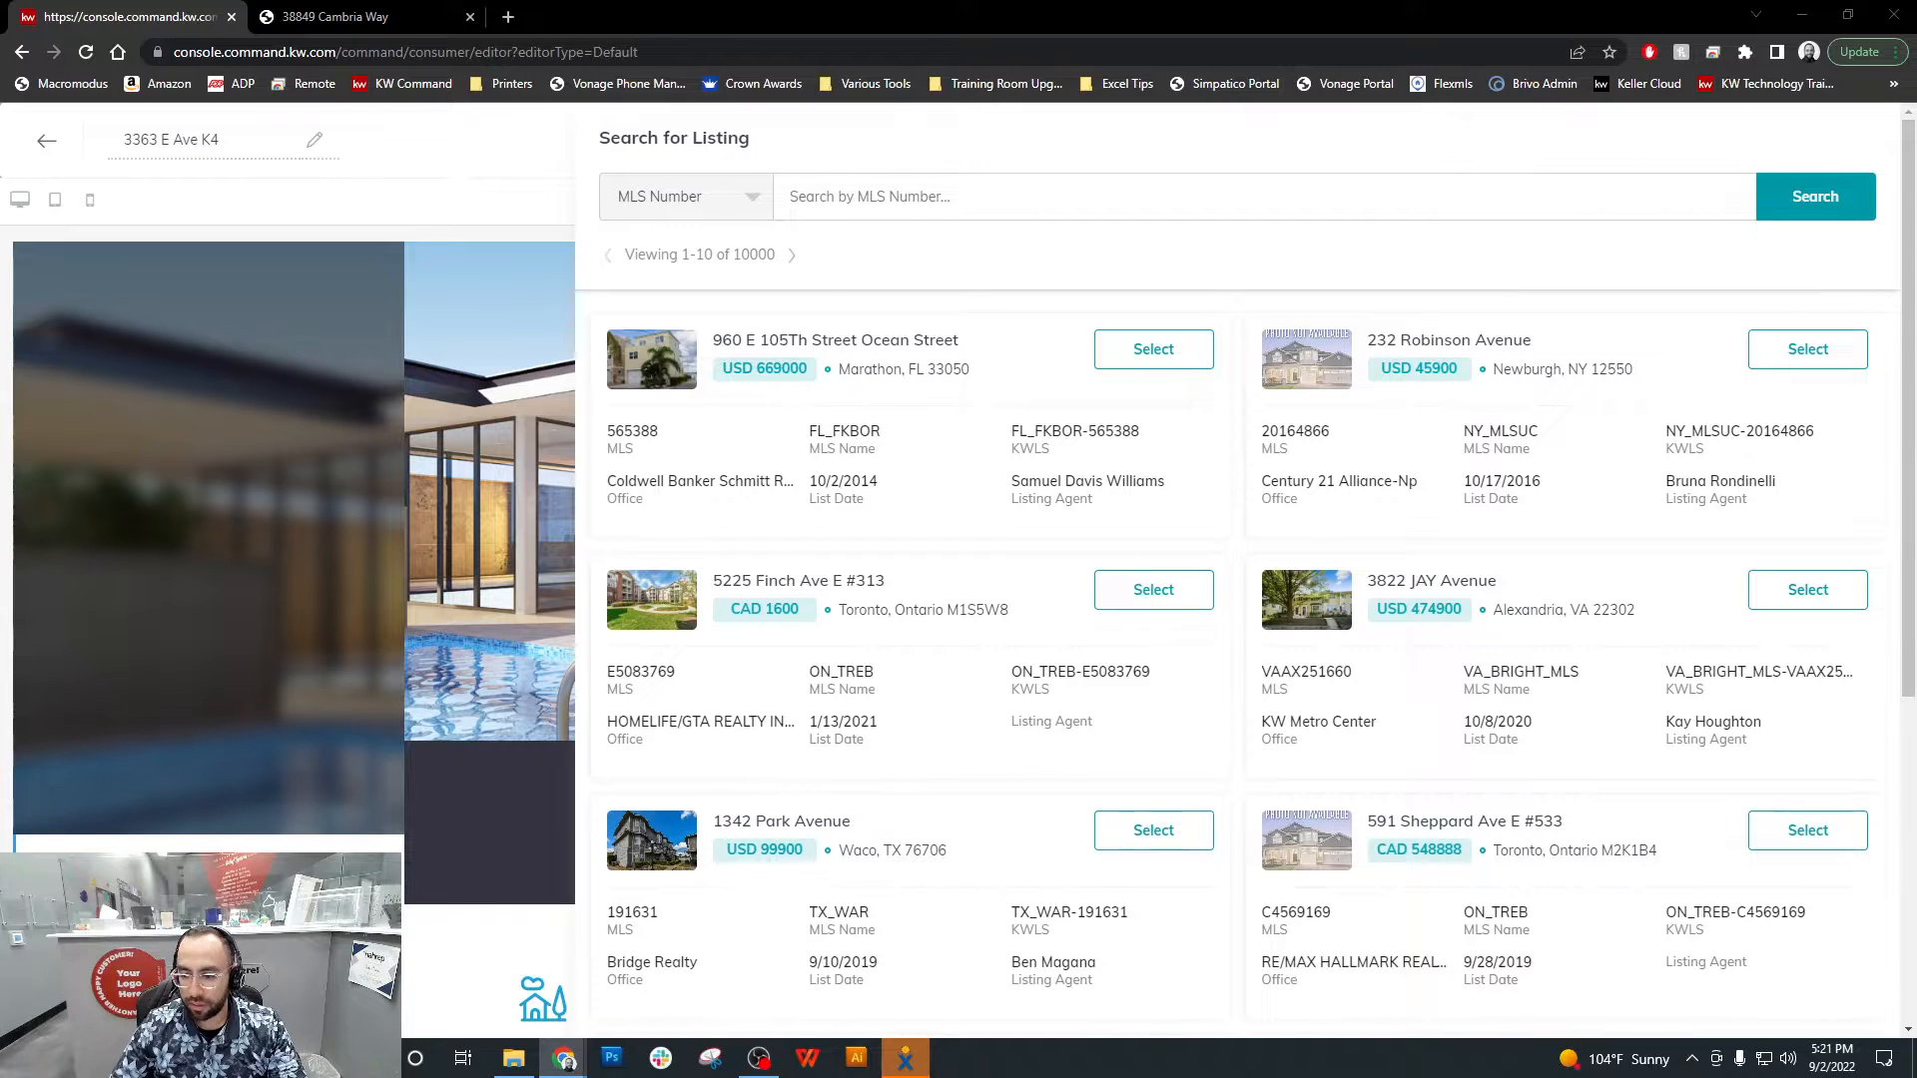
# Find the listing with MLS number PW22153188 and select it, saving and applying it to the Listing widget
pyautogui.click(1010, 208)
pyautogui.write('PW22153188')
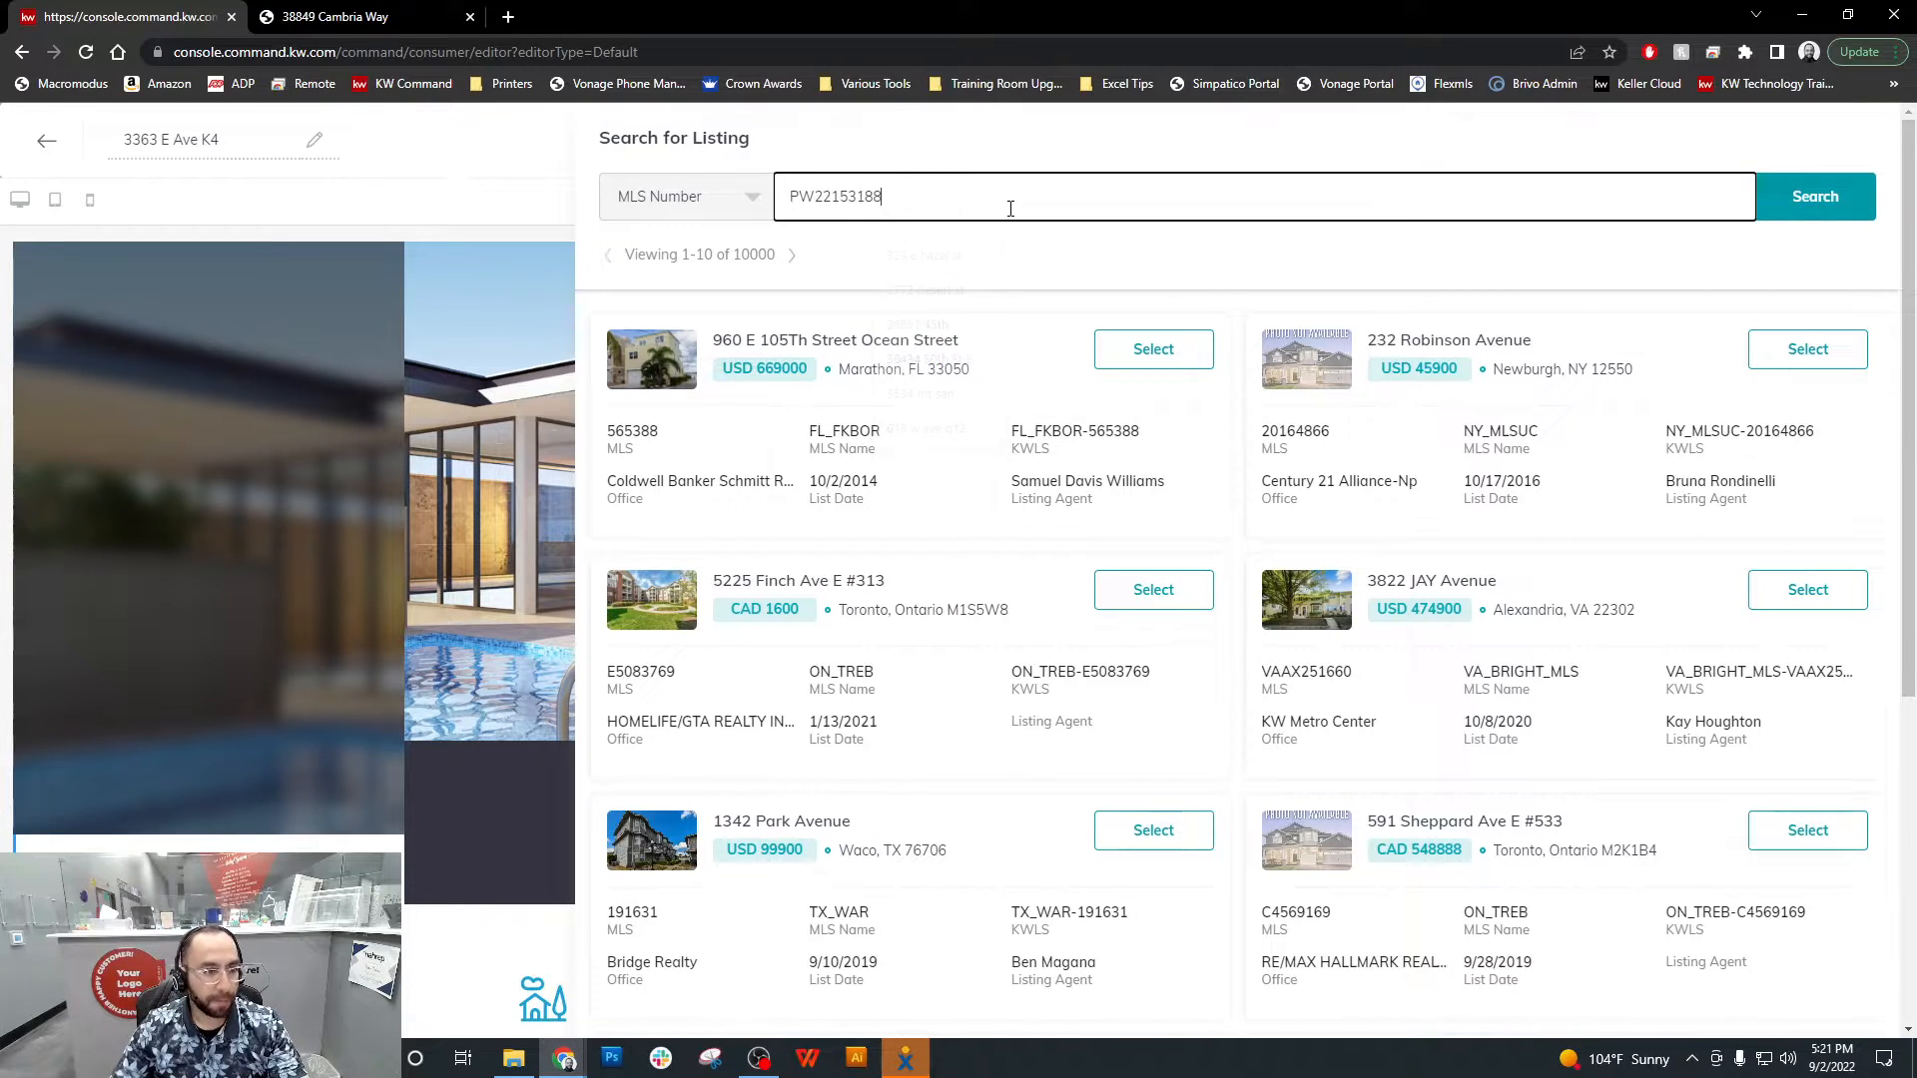
pyautogui.press('Return')
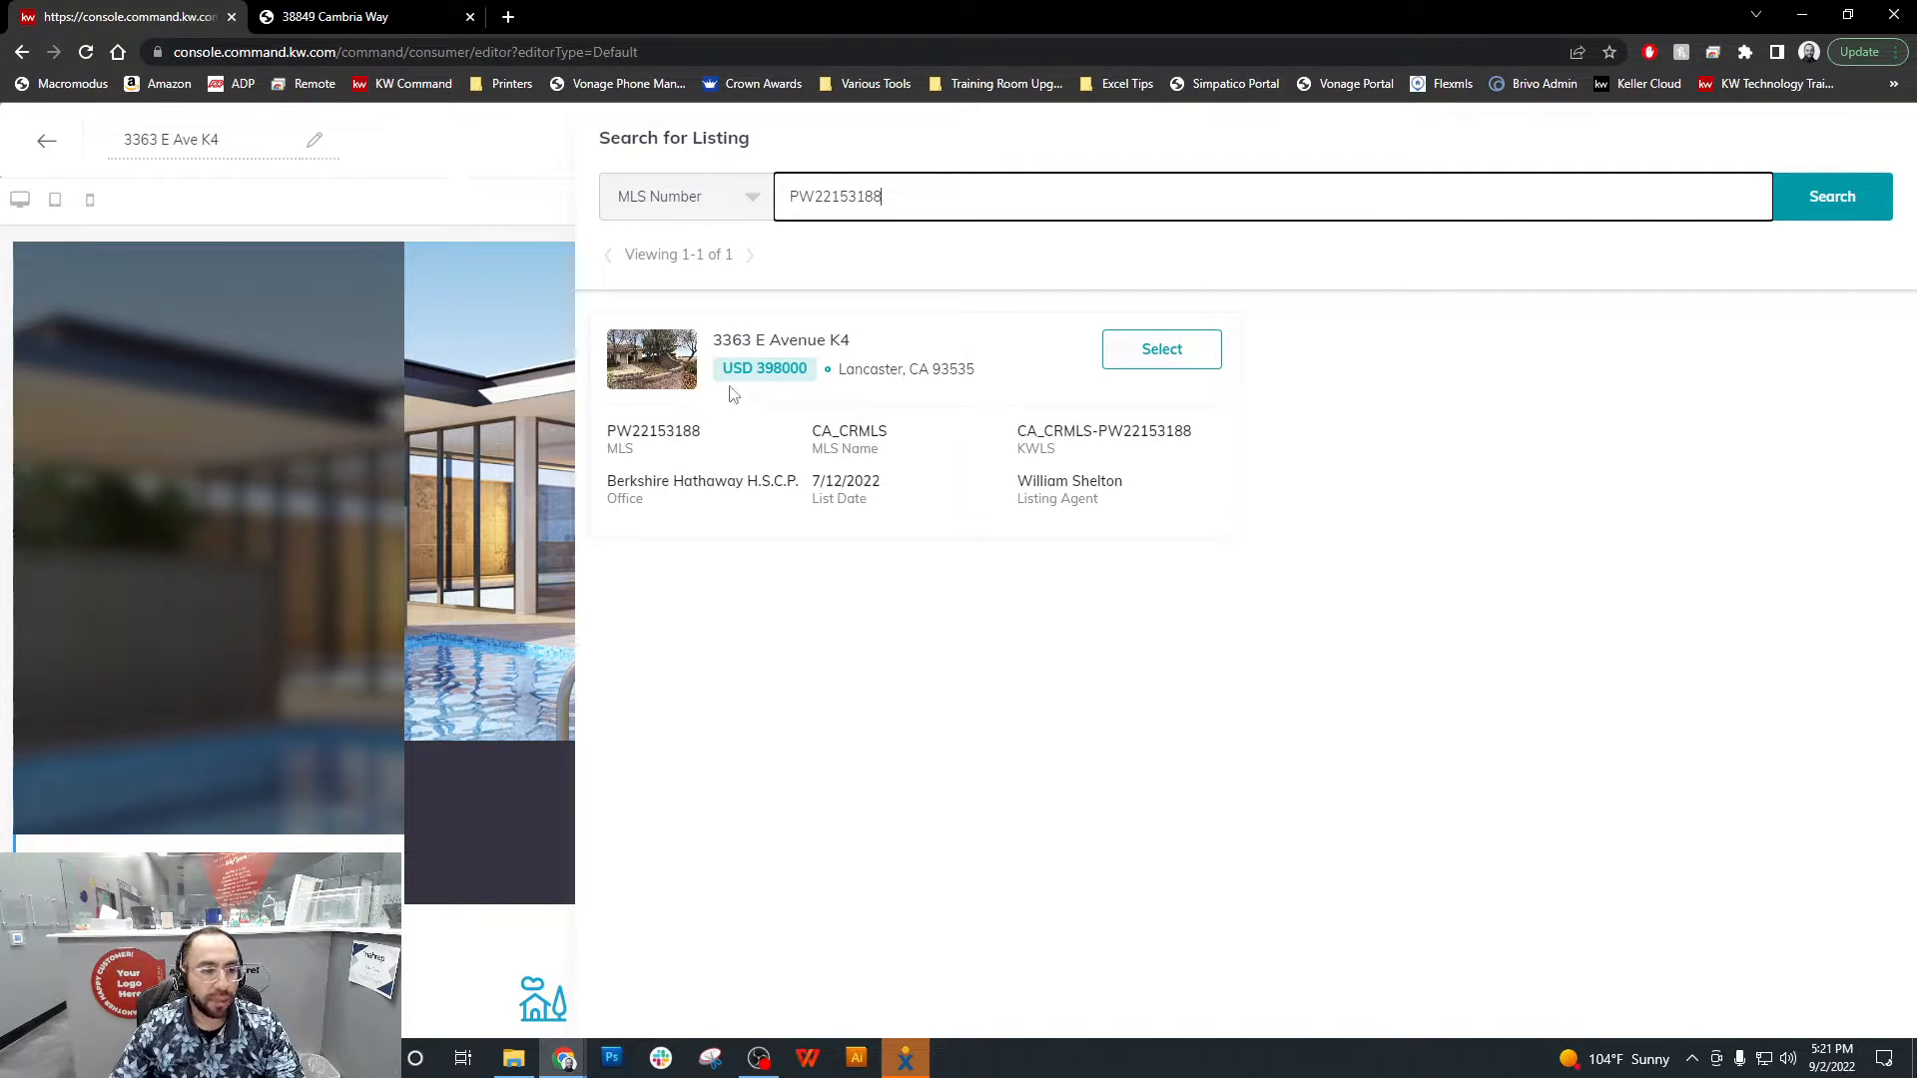
pyautogui.click(1156, 365)
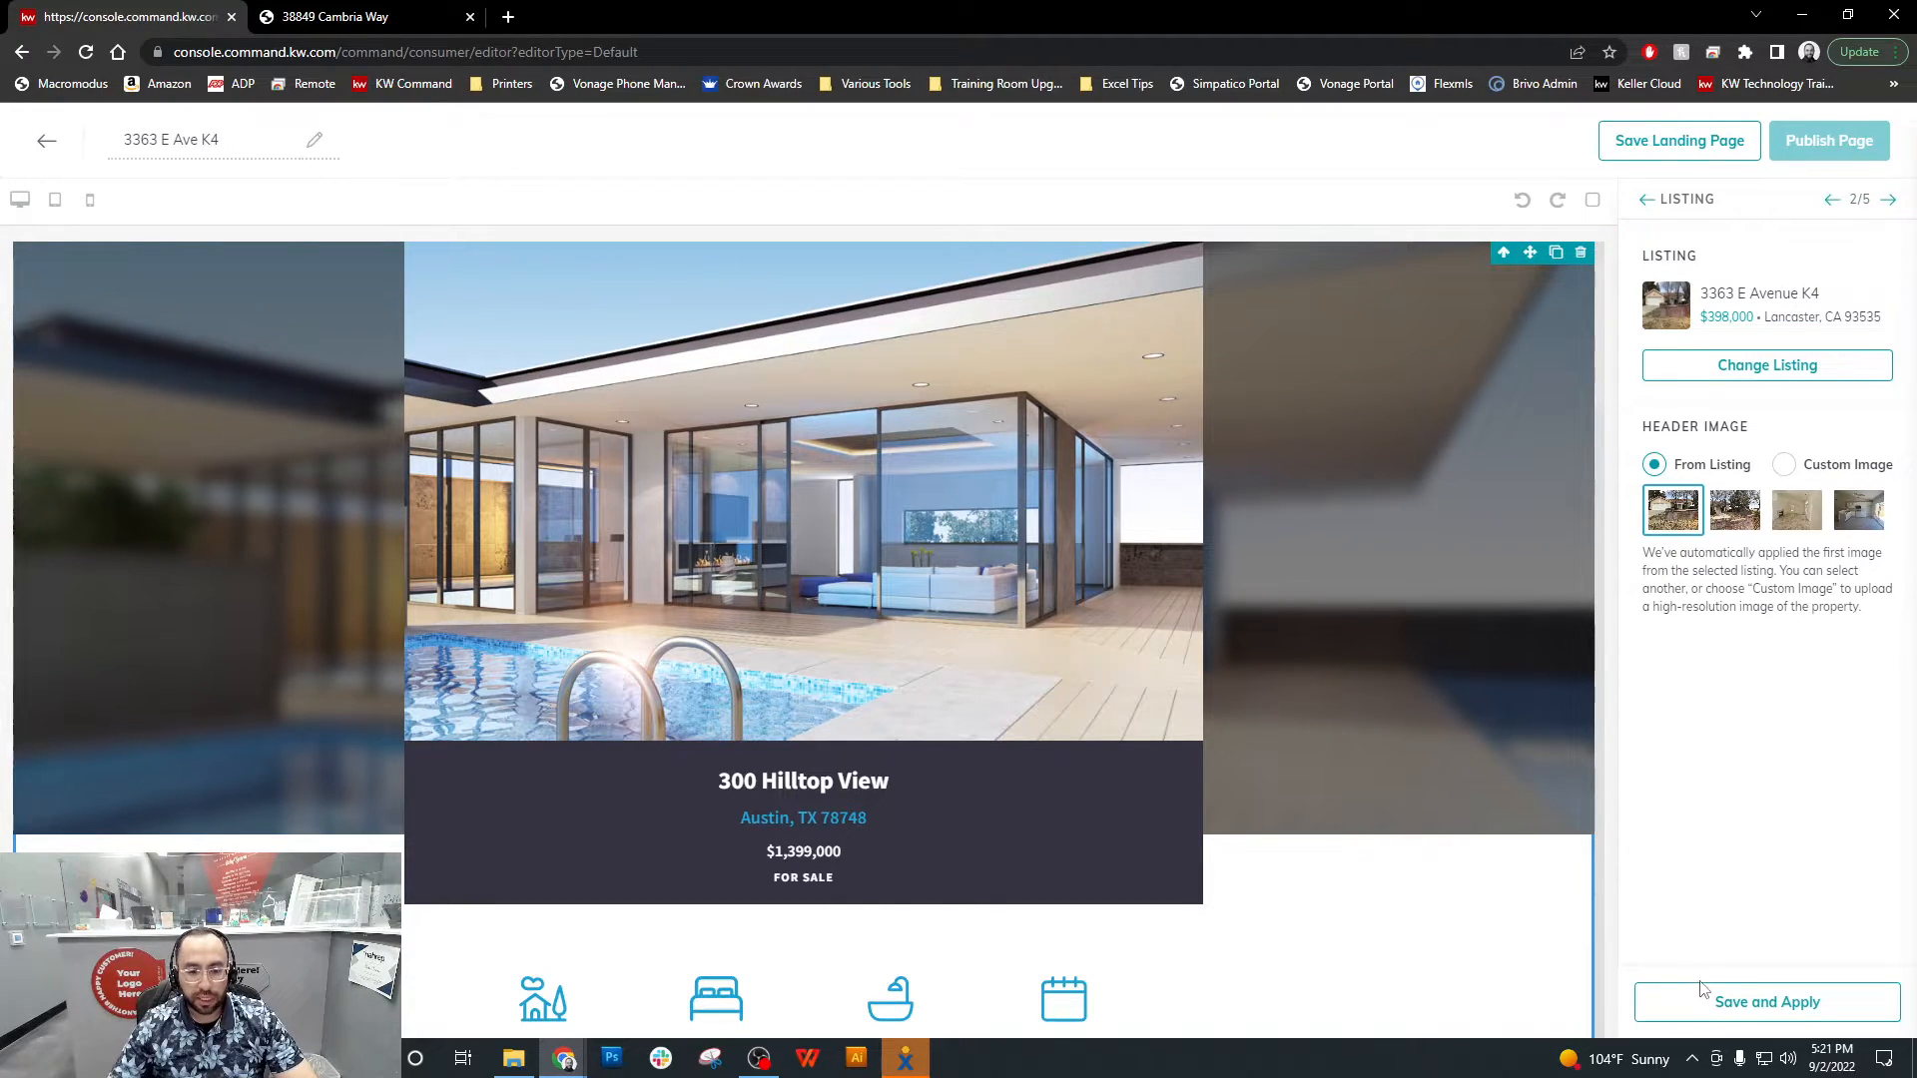
pyautogui.click(1784, 1003)
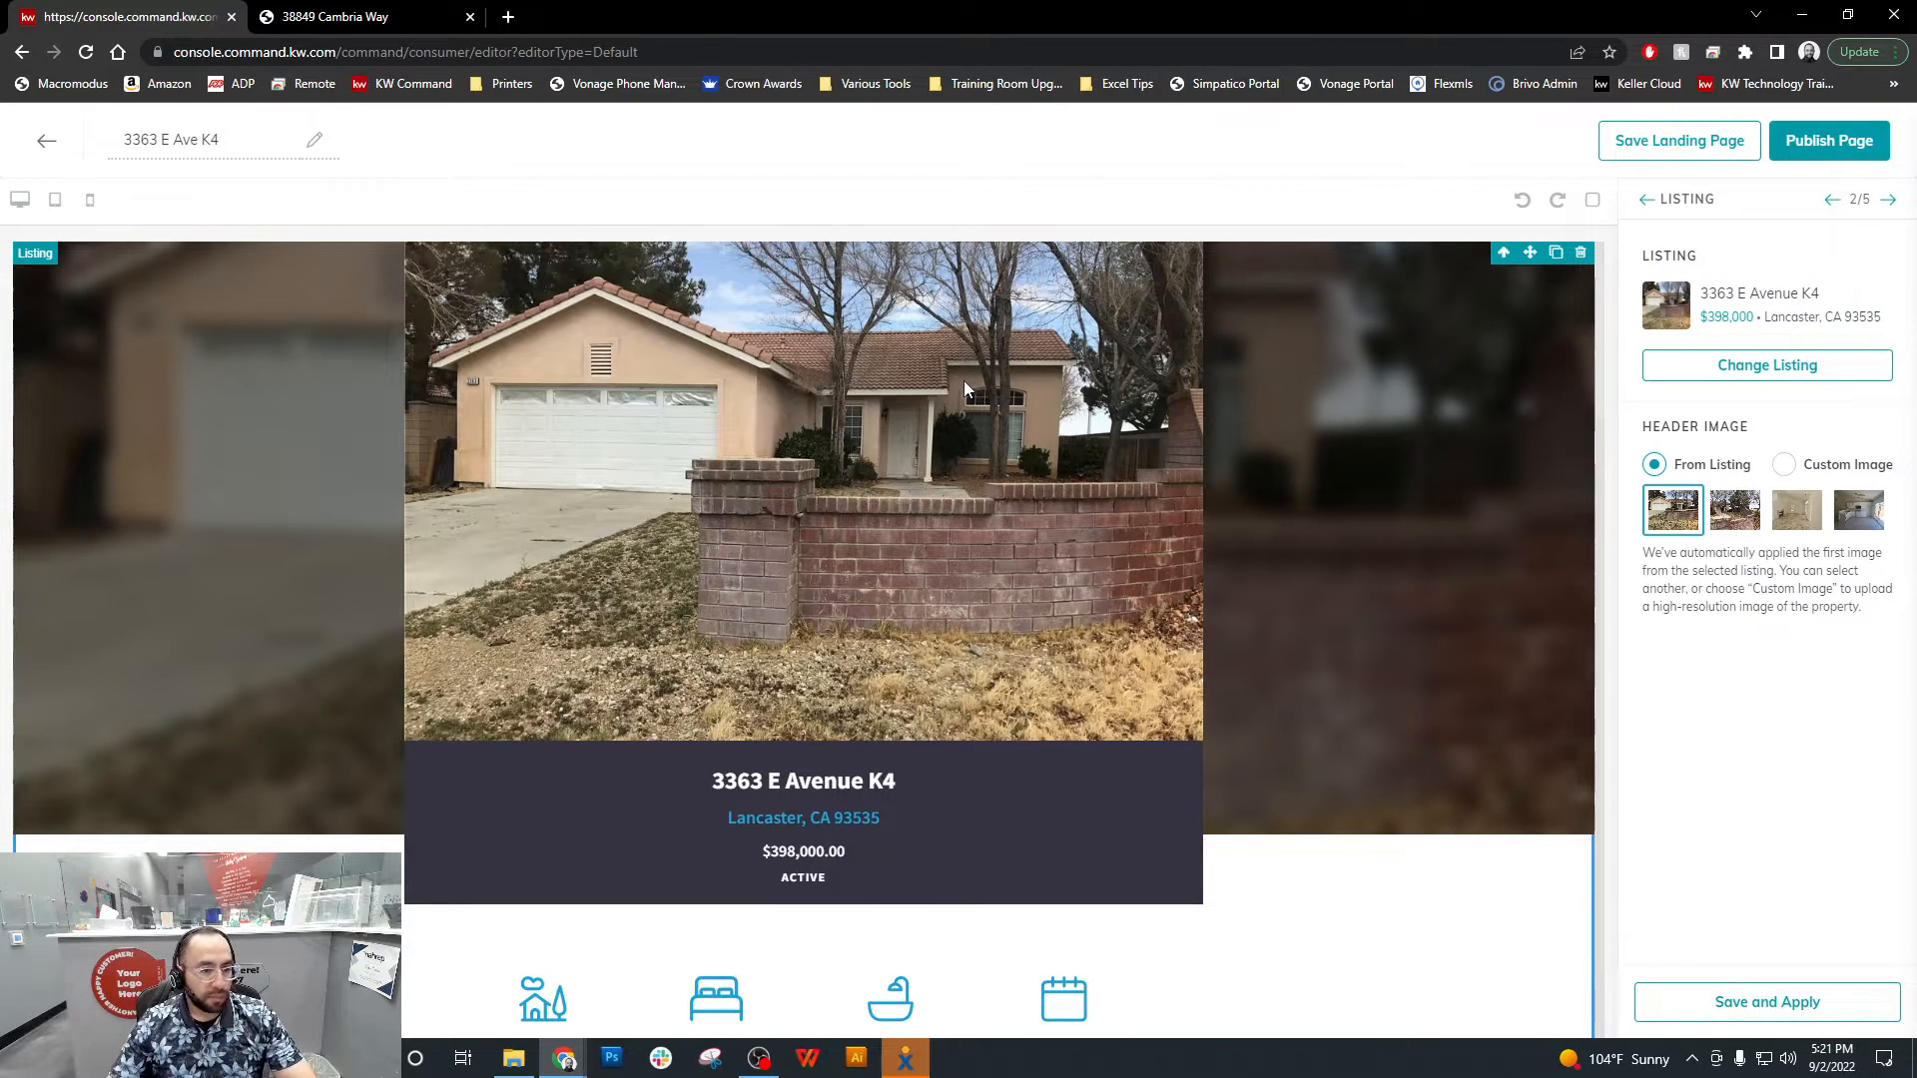
# Review the whole landing page, checking the header image, property details, description, map, lead form, agent branding and legal footer
pyautogui.scroll(-2, 967, 388)
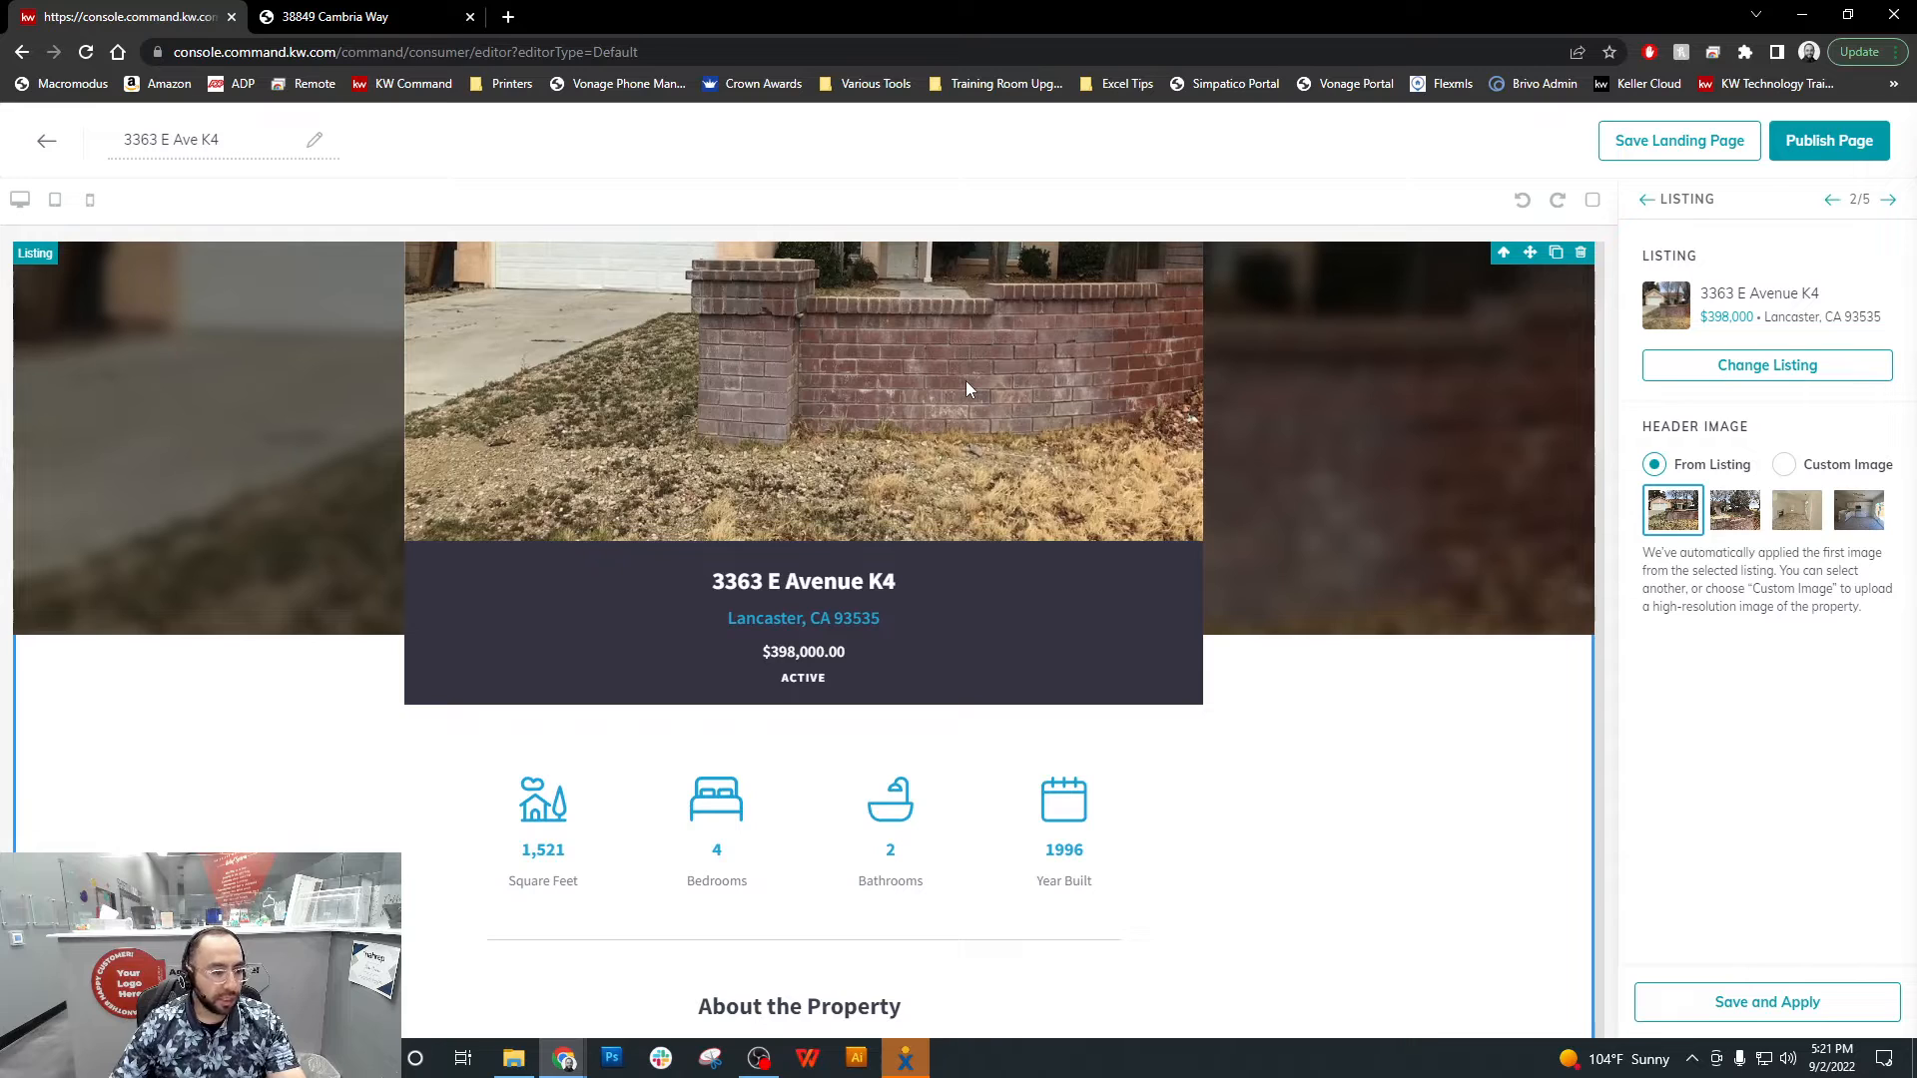
pyautogui.scroll(-2, 966, 382)
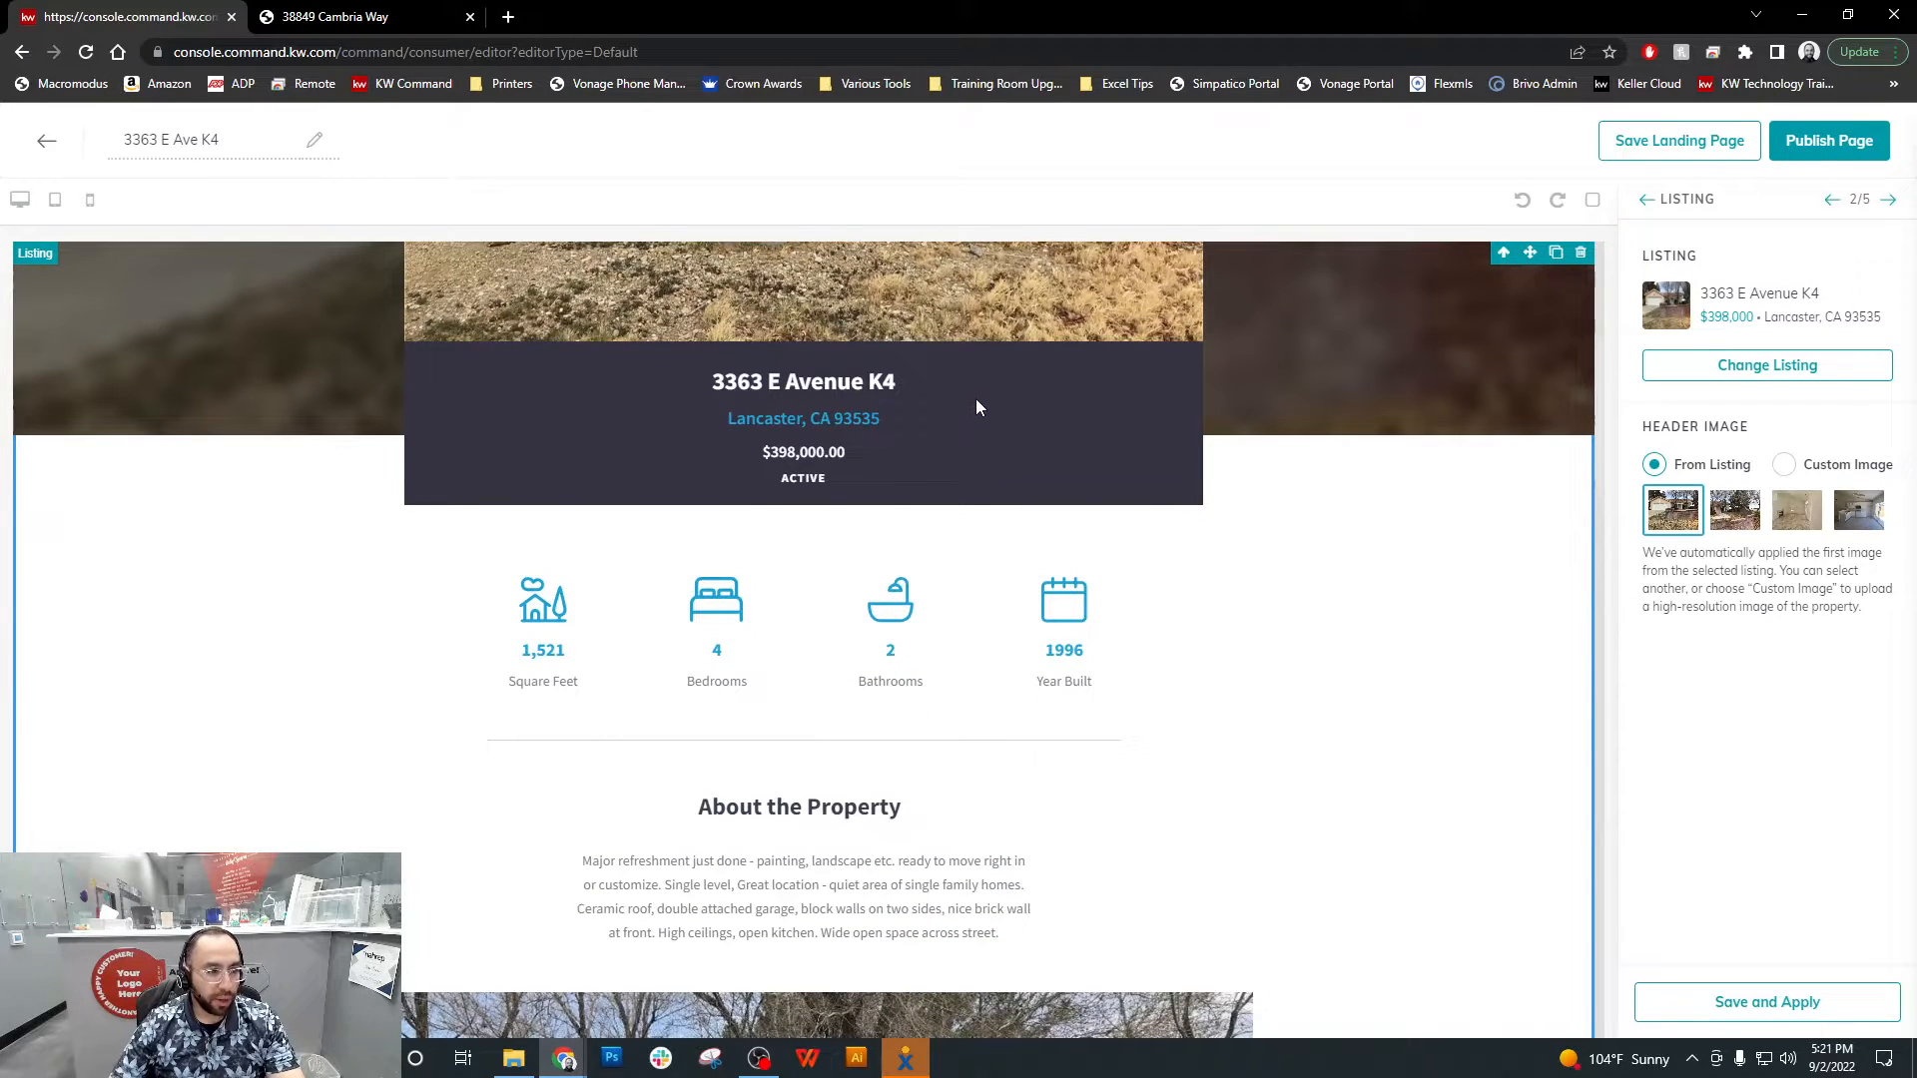
pyautogui.scroll(4, 975, 403)
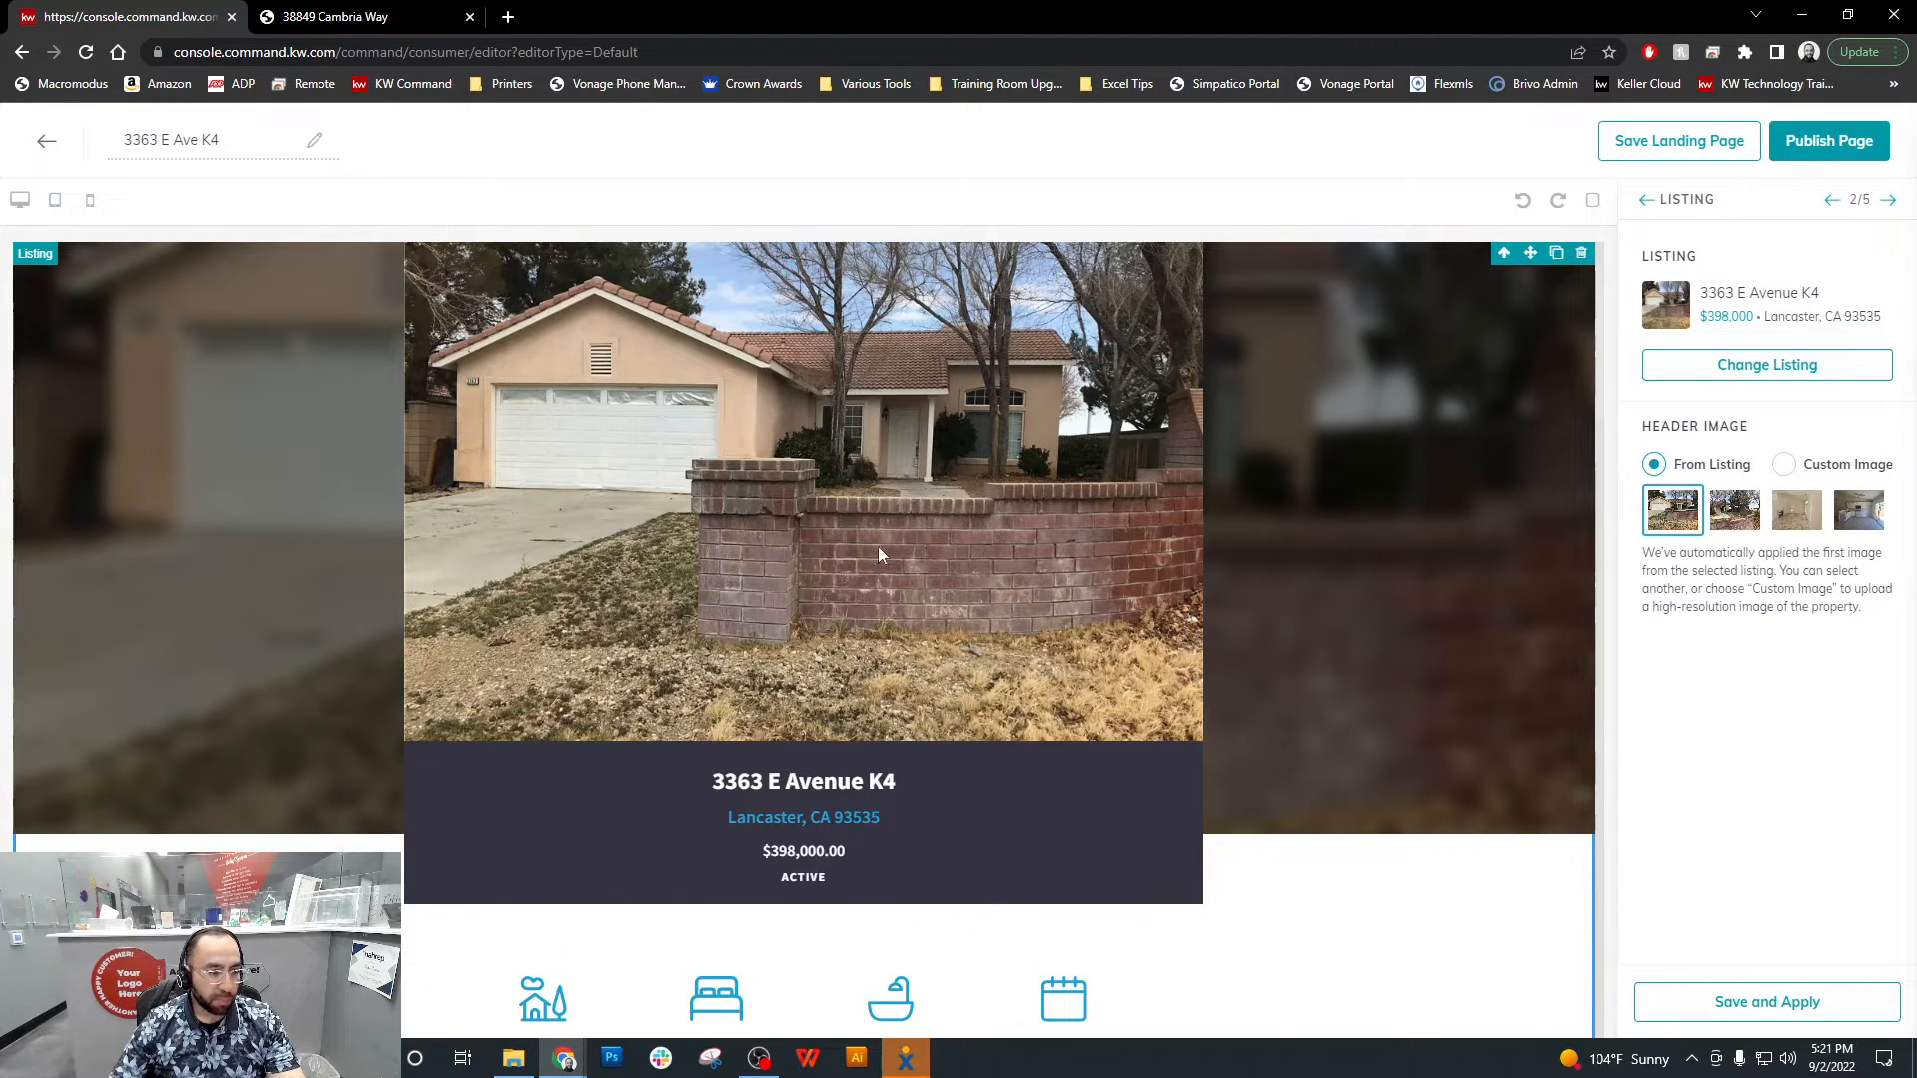
pyautogui.scroll(-5, 878, 555)
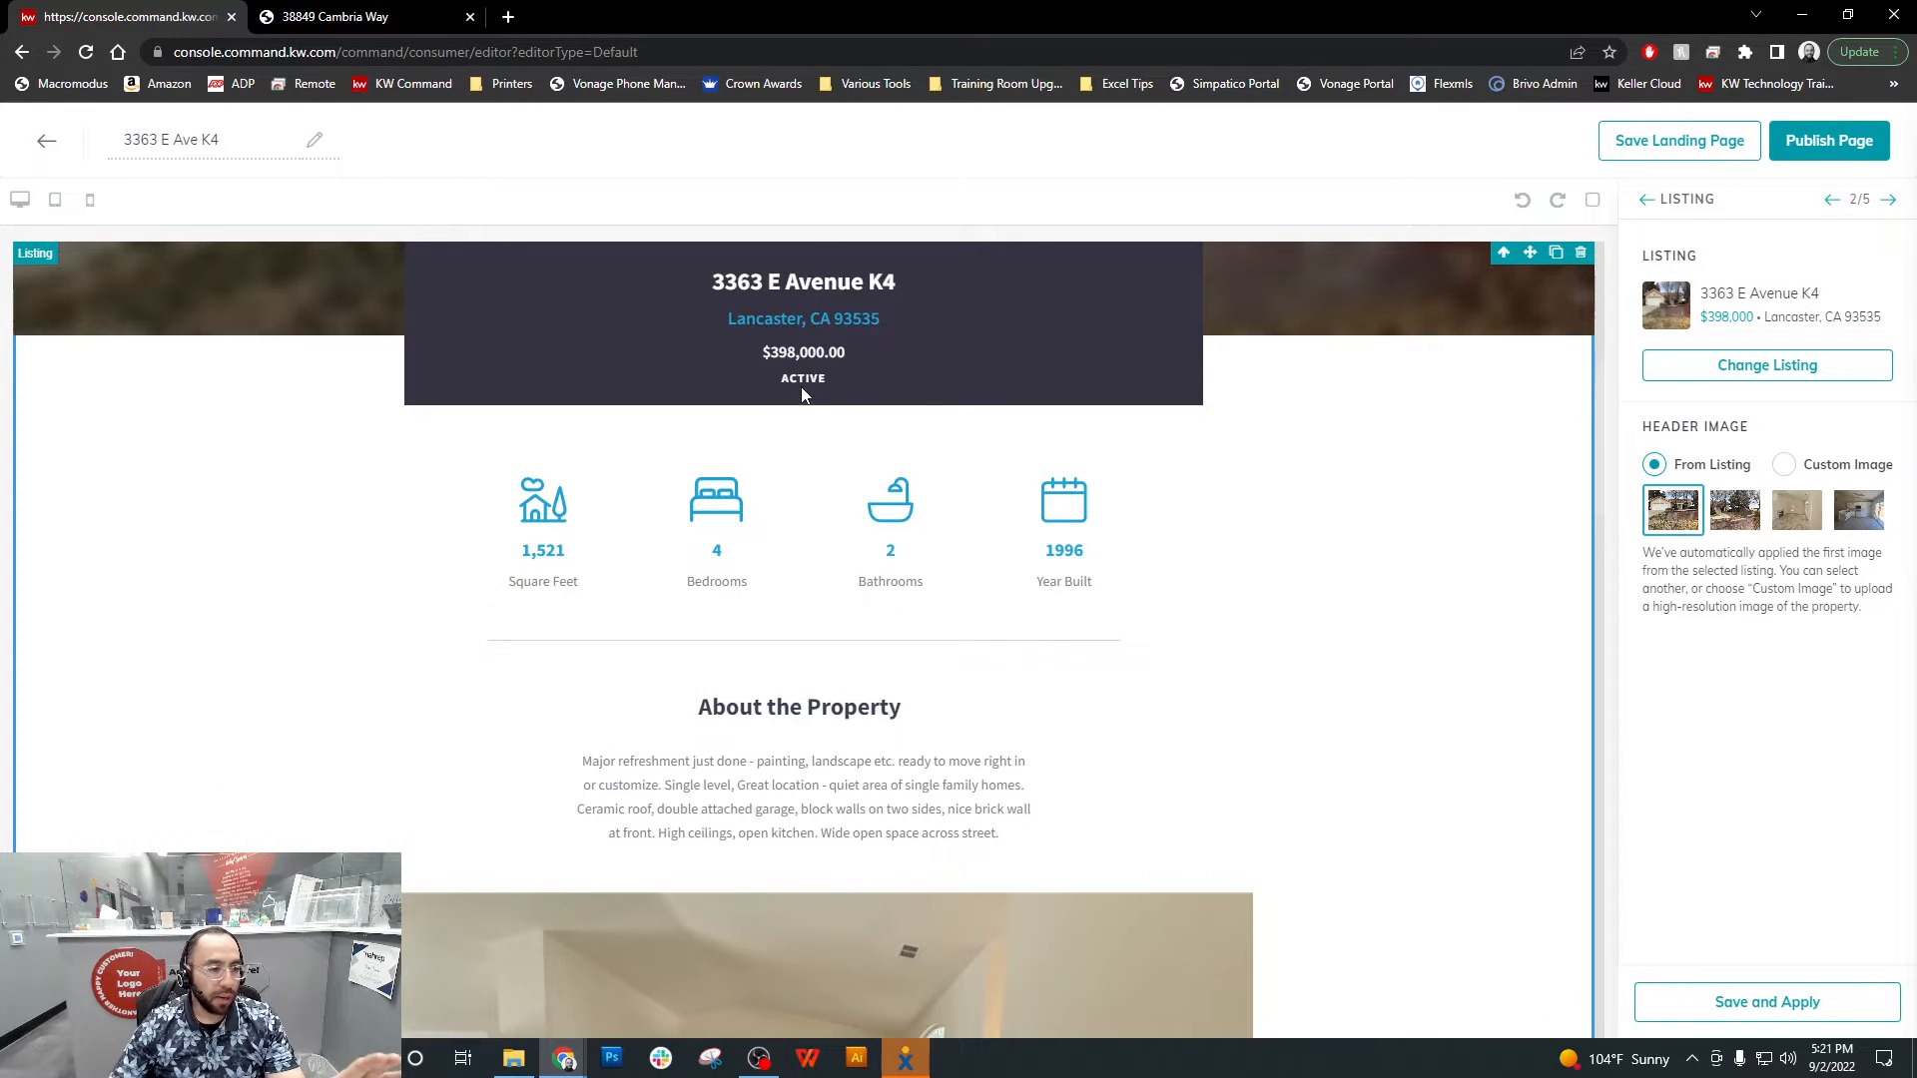
pyautogui.scroll(-1, 799, 390)
pyautogui.scroll(1, 789, 379)
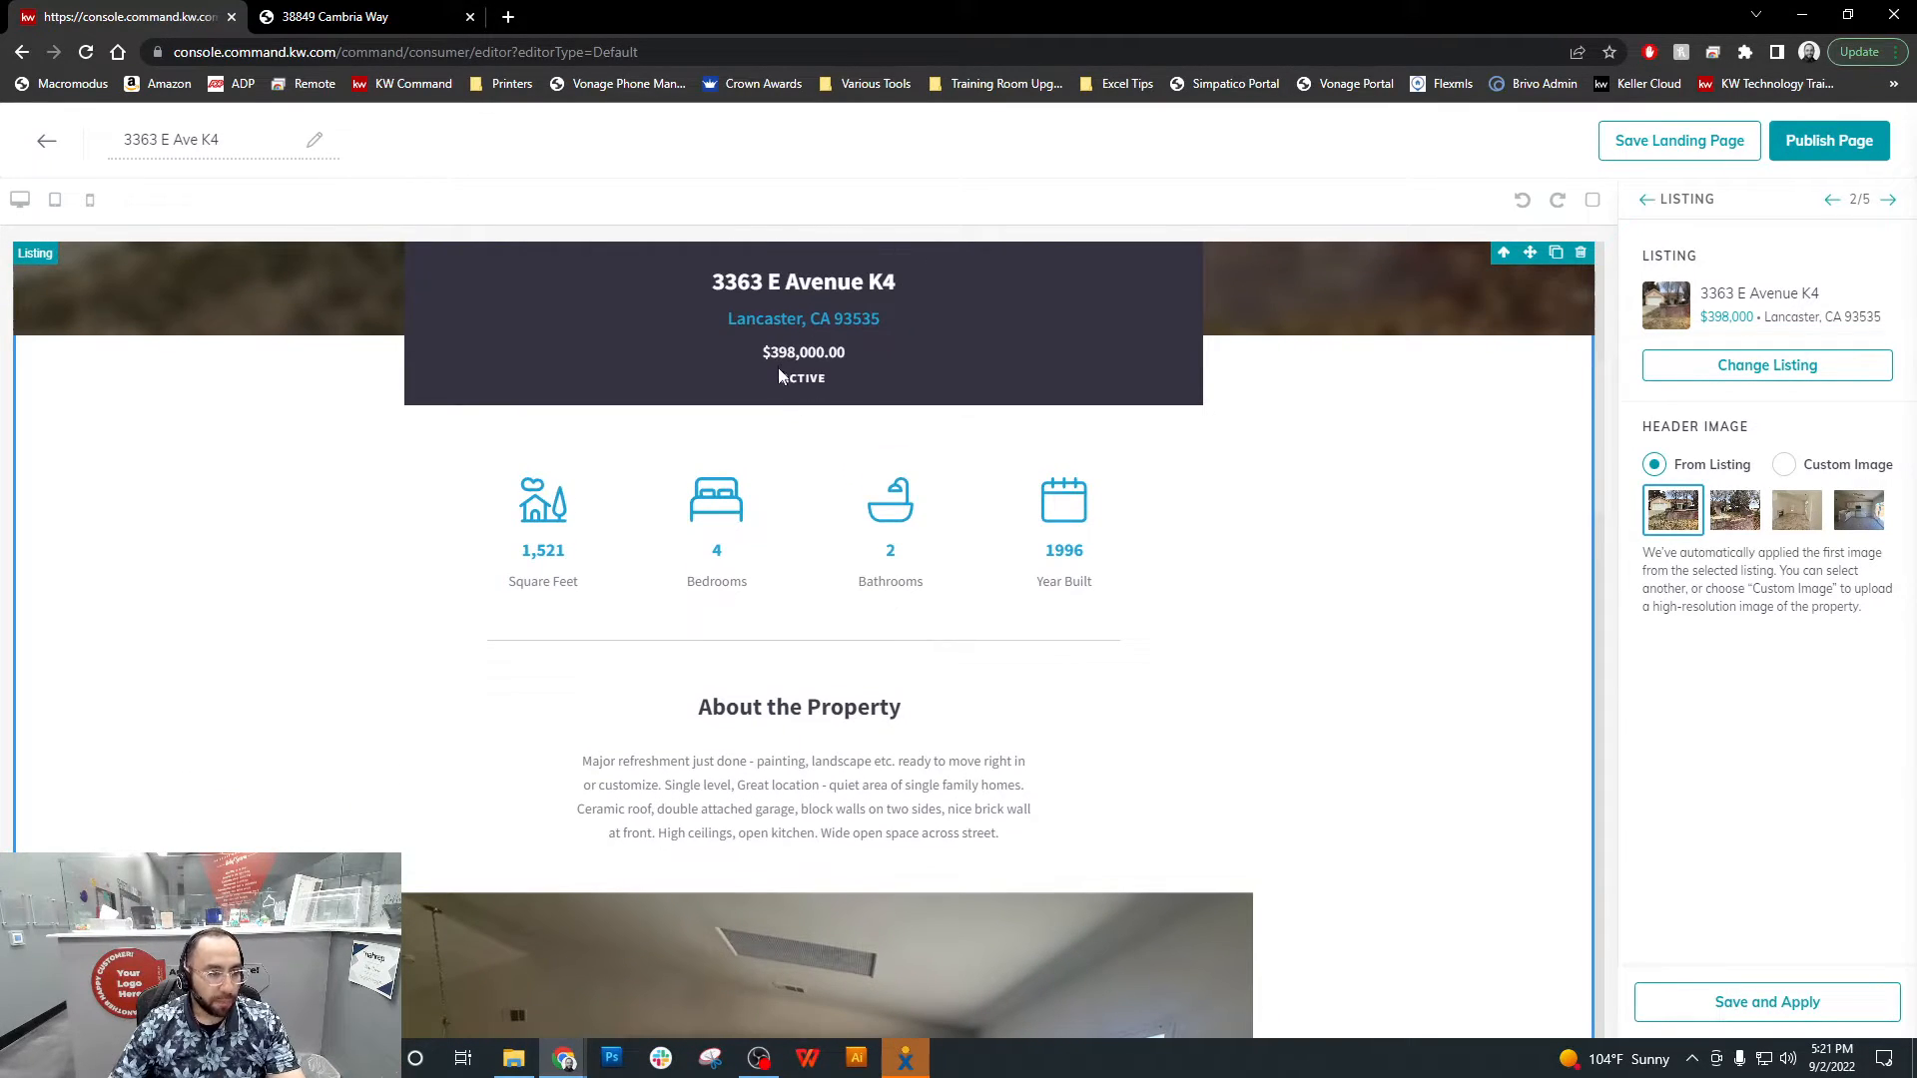
pyautogui.scroll(-1, 828, 380)
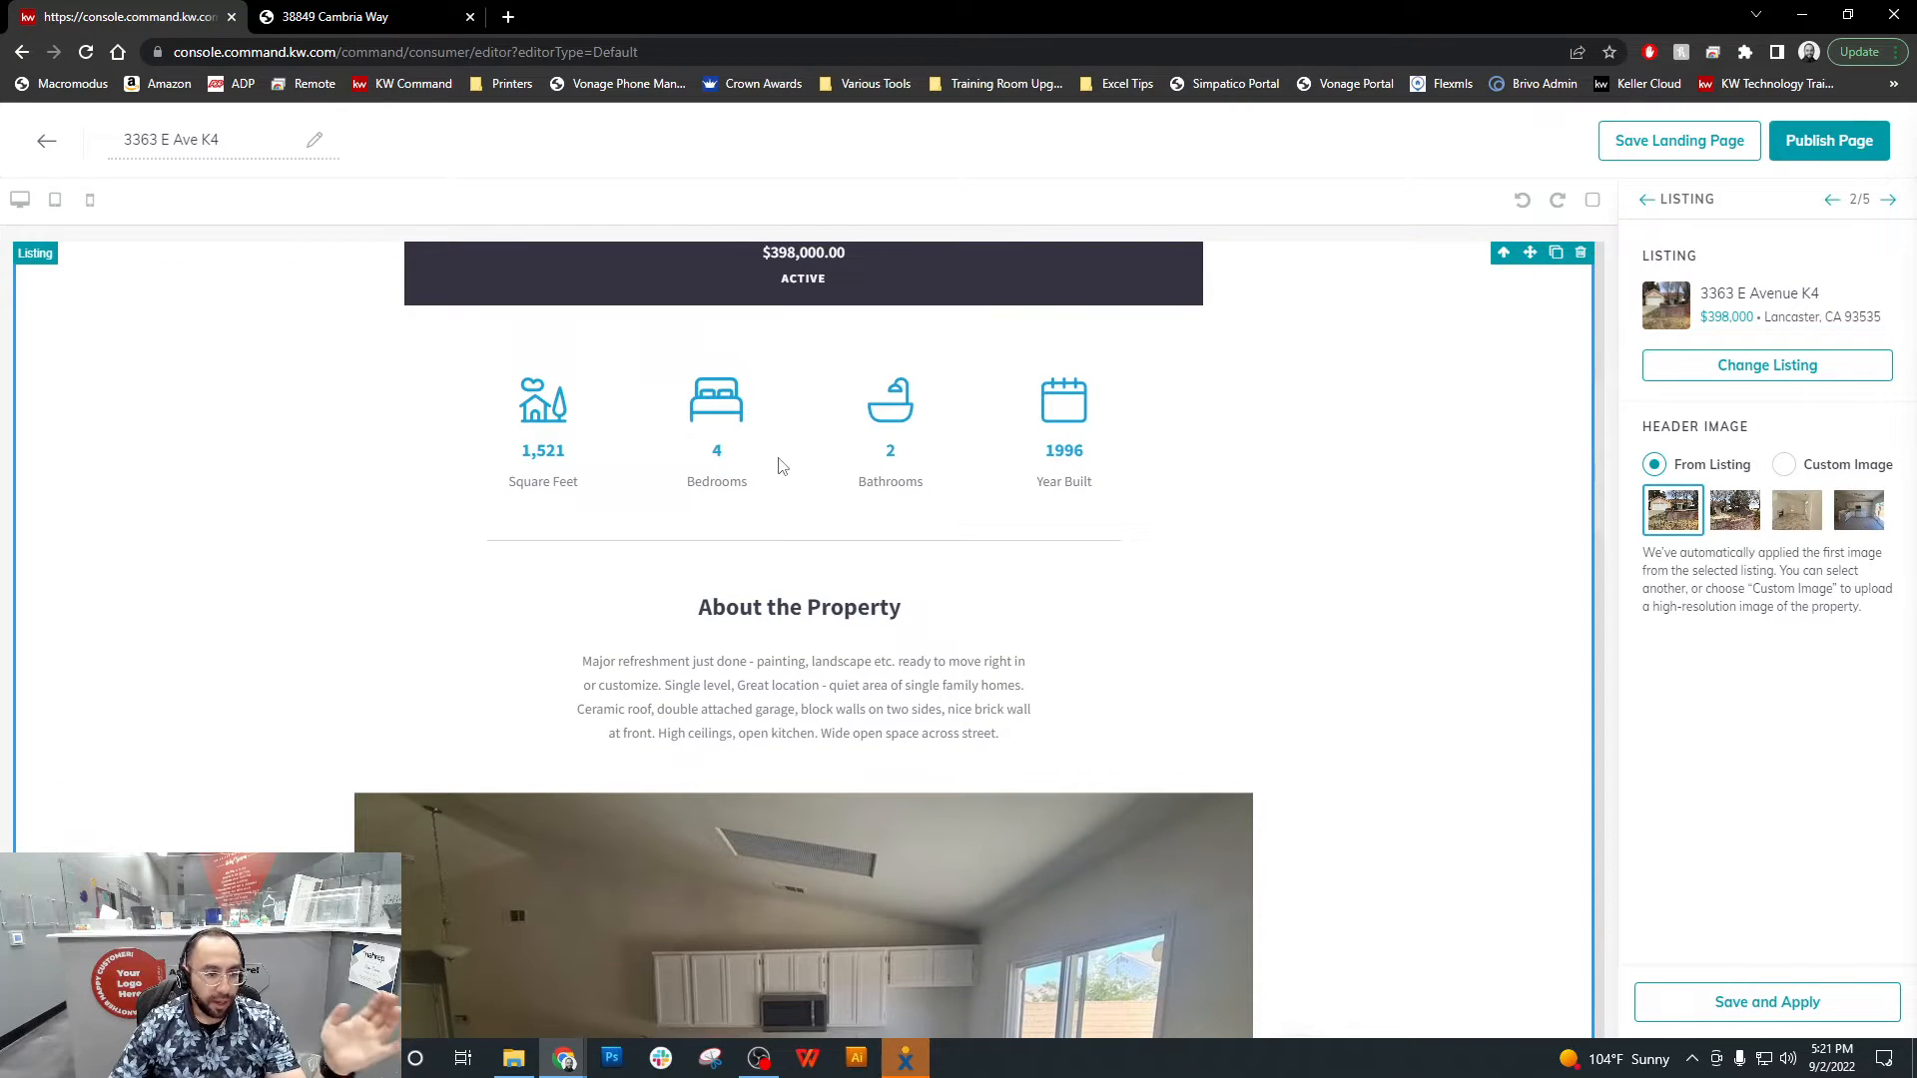
pyautogui.scroll(-14, 1457, 607)
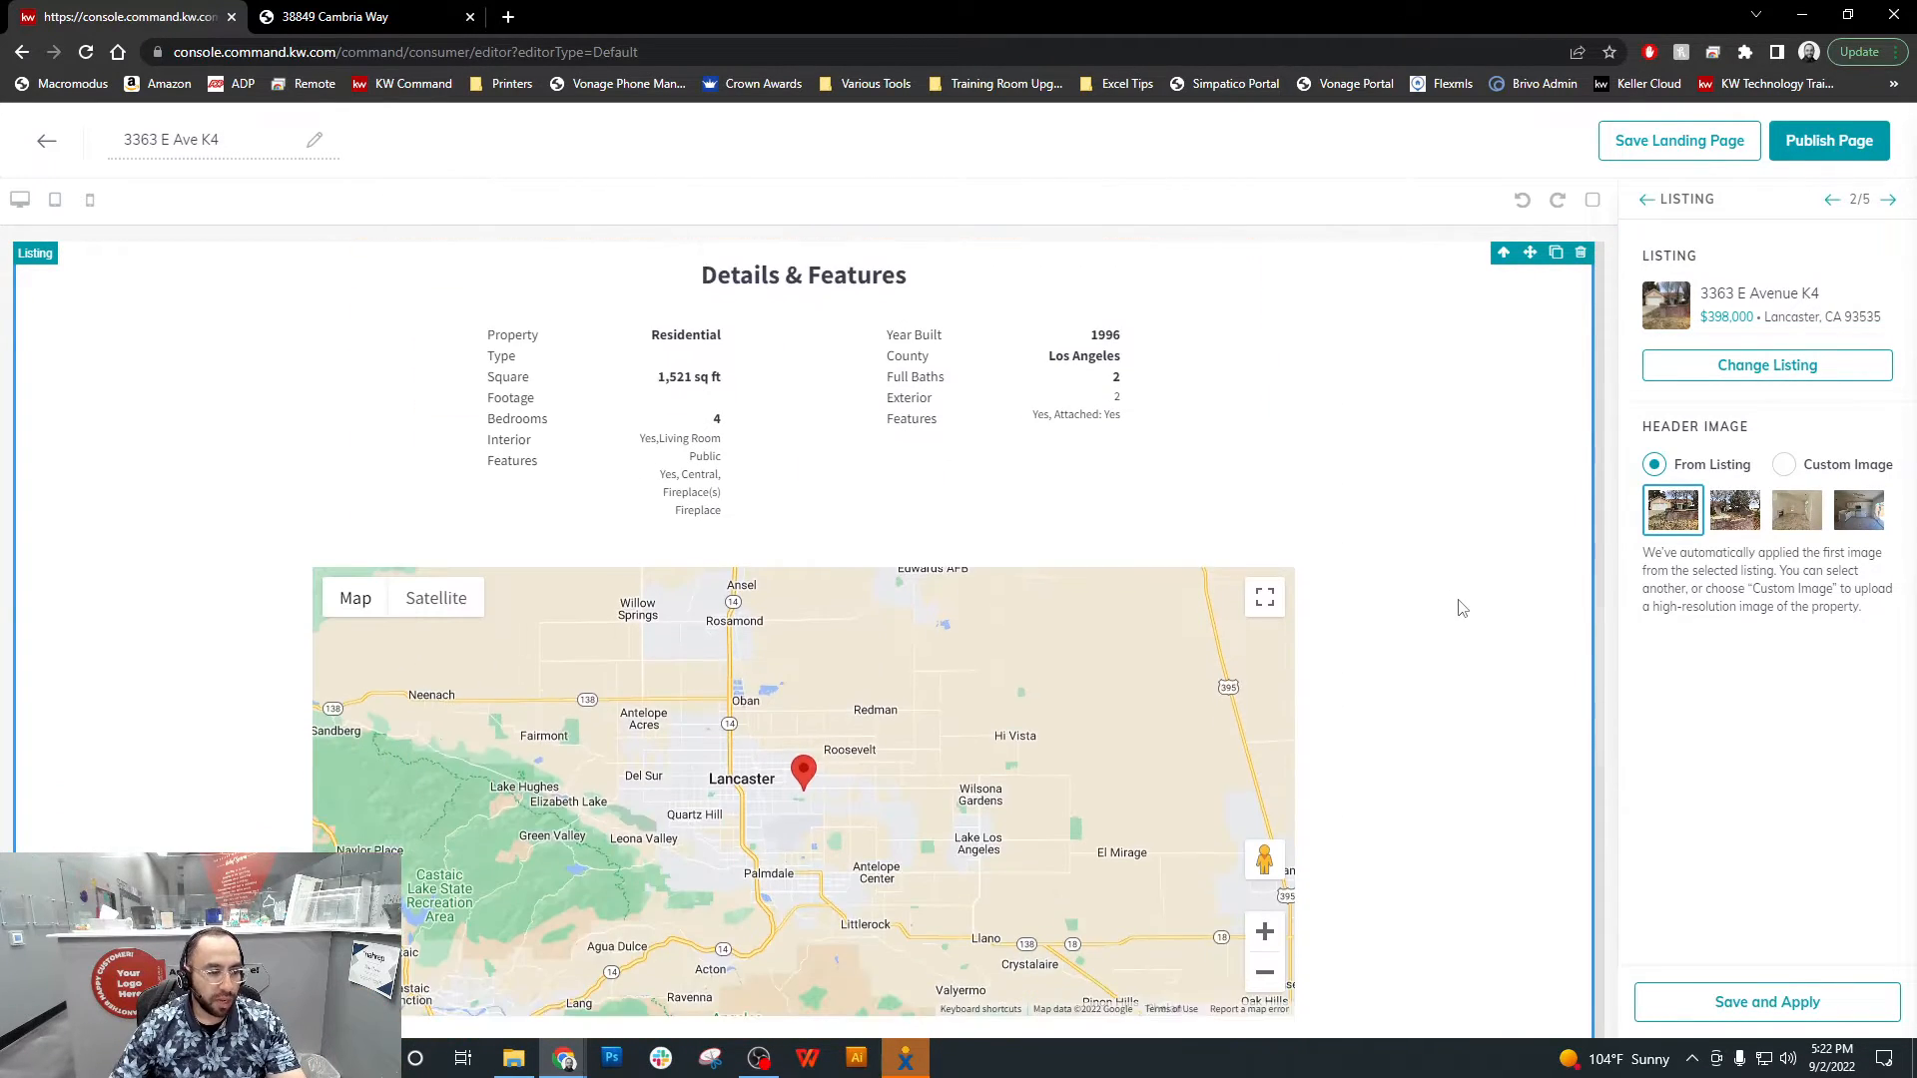
pyautogui.scroll(-1, 1458, 607)
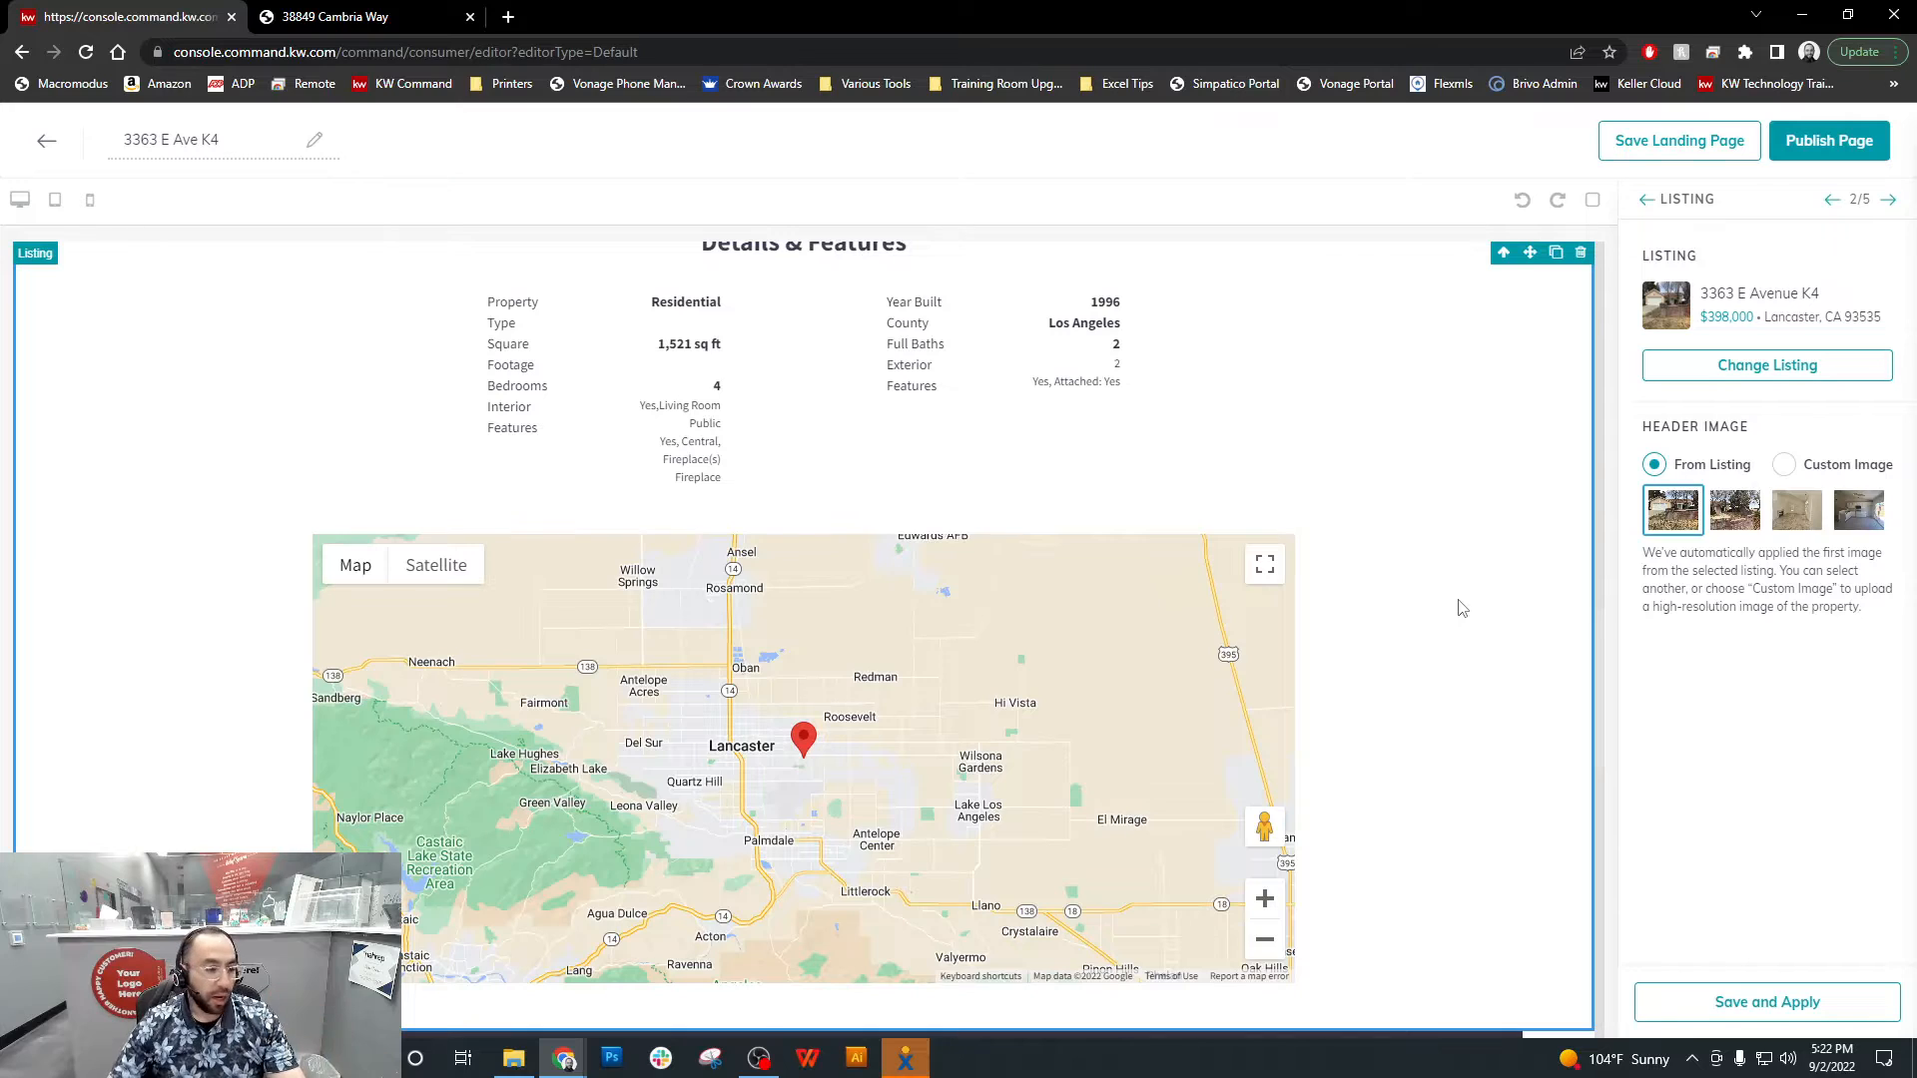
pyautogui.scroll(-4, 1458, 607)
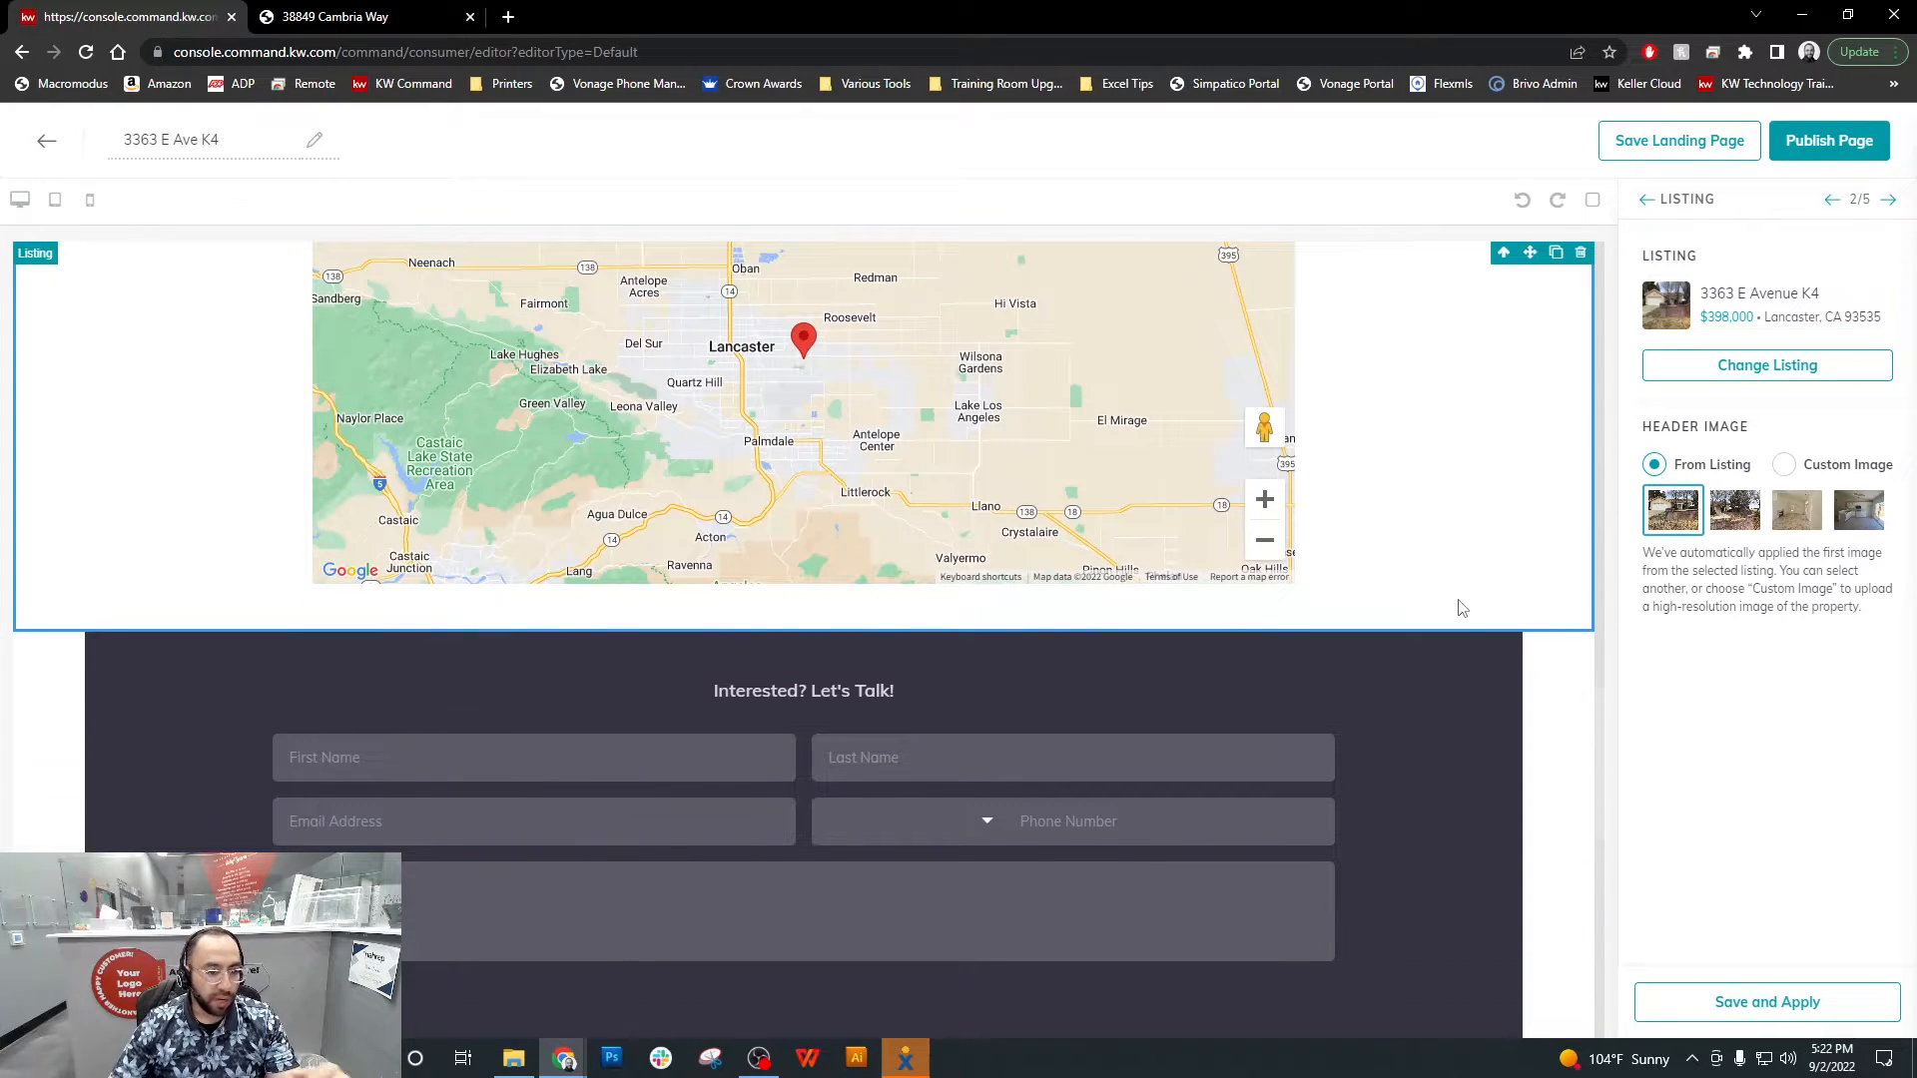
pyautogui.scroll(-5, 1457, 607)
pyautogui.scroll(-4, 1457, 607)
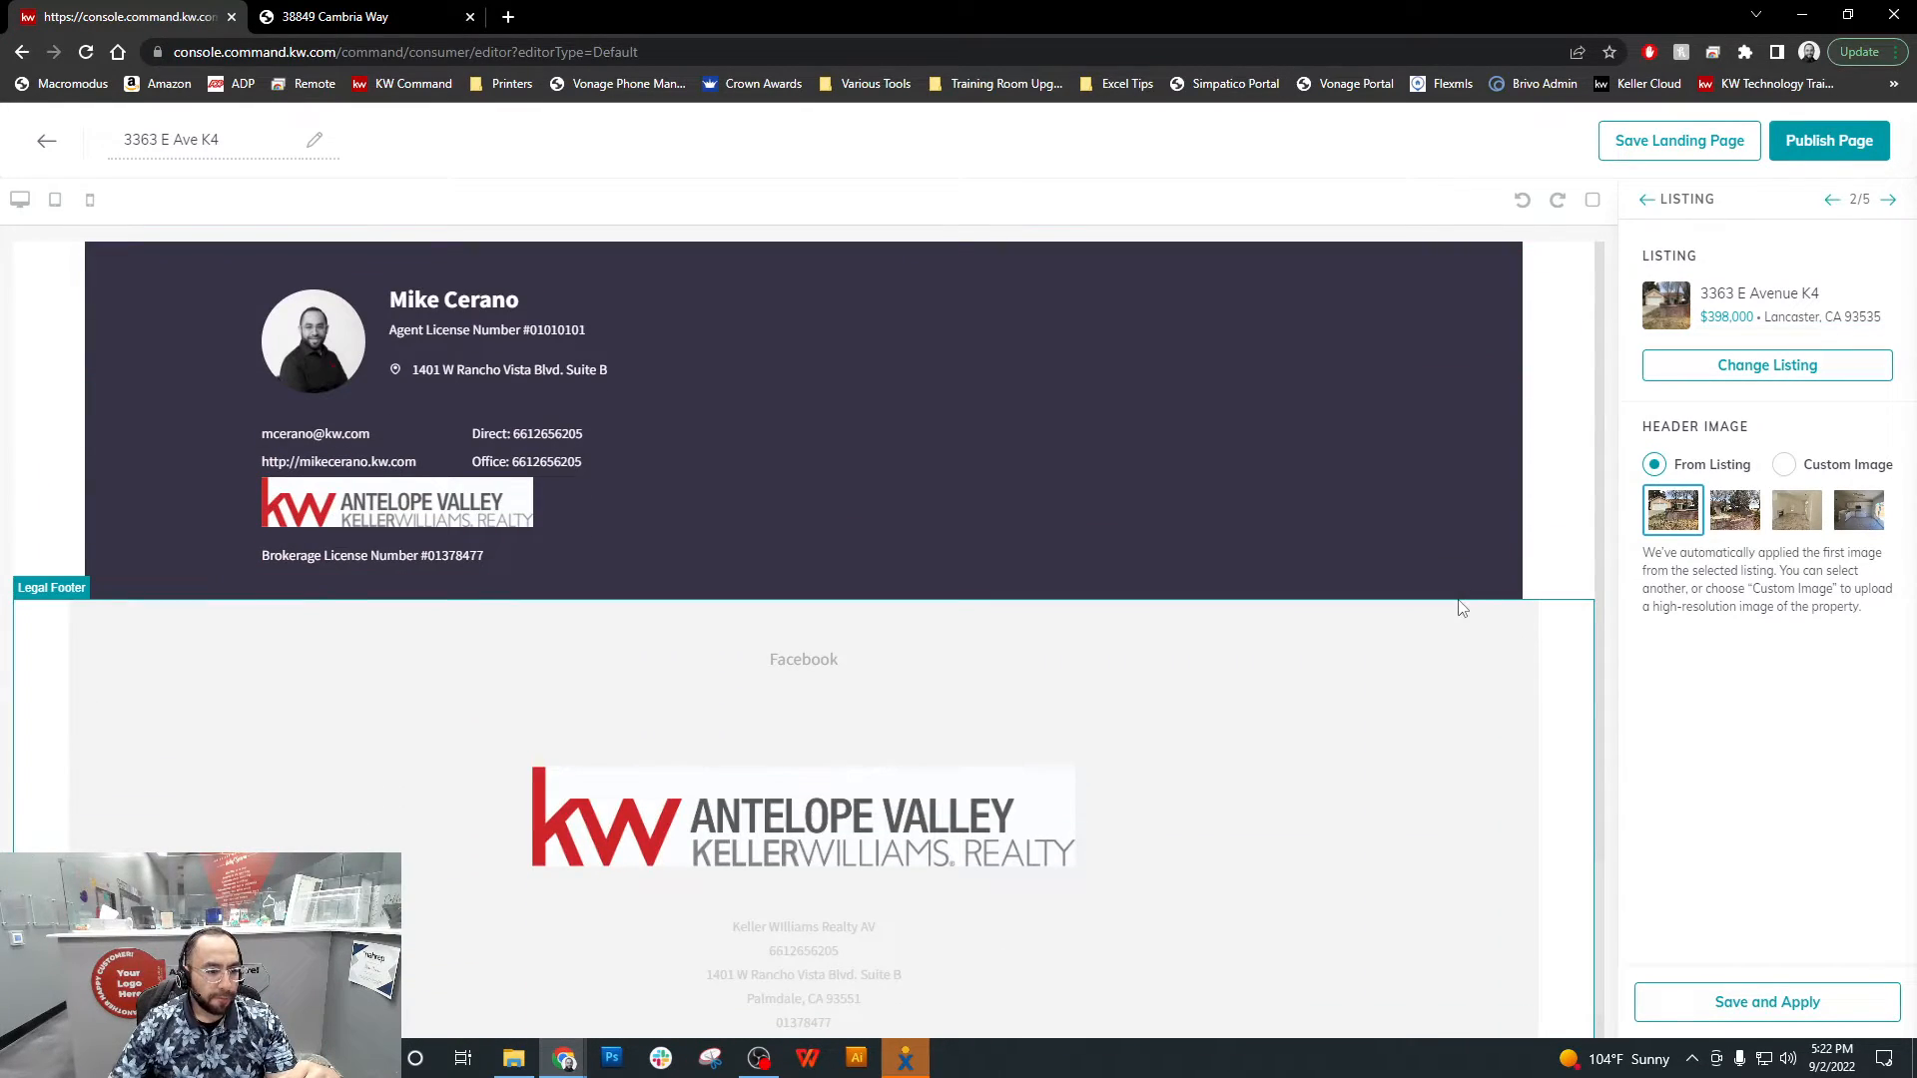
pyautogui.scroll(20, 1457, 619)
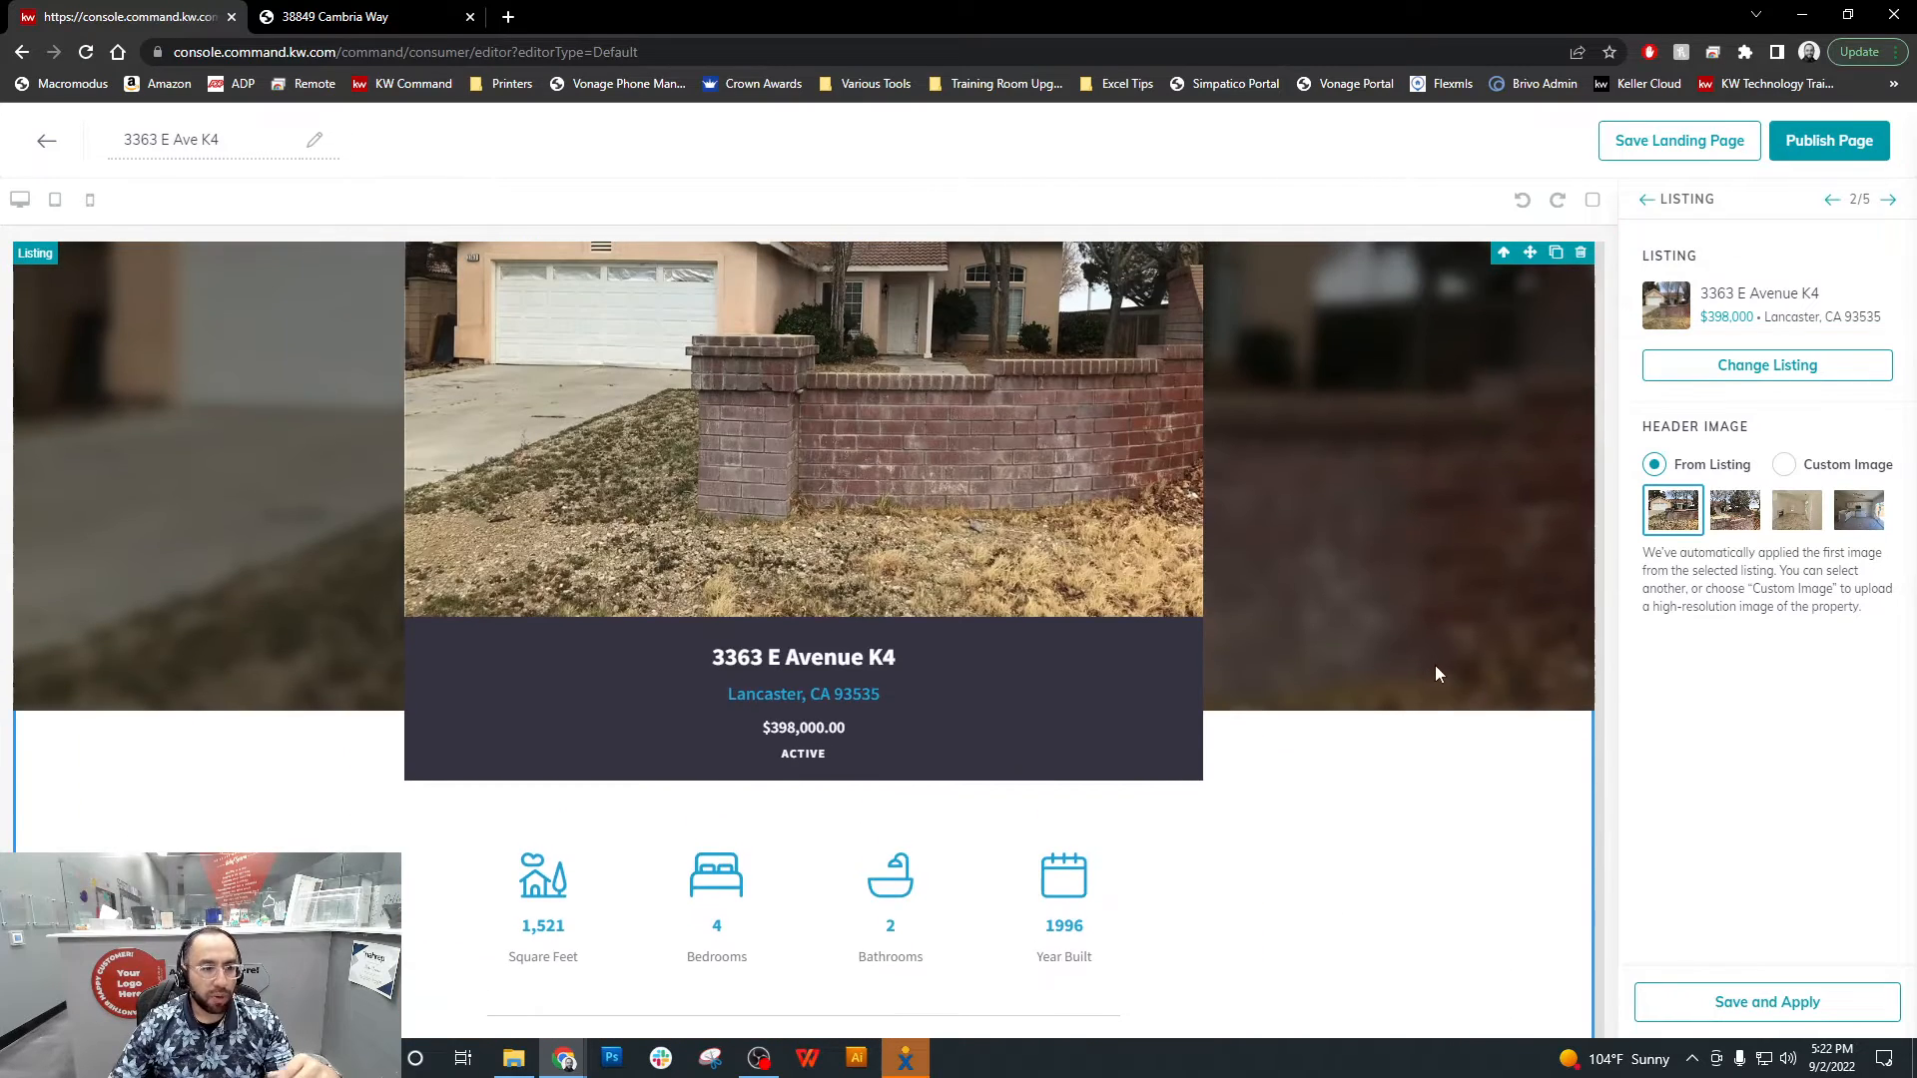
pyautogui.scroll(3, 1435, 669)
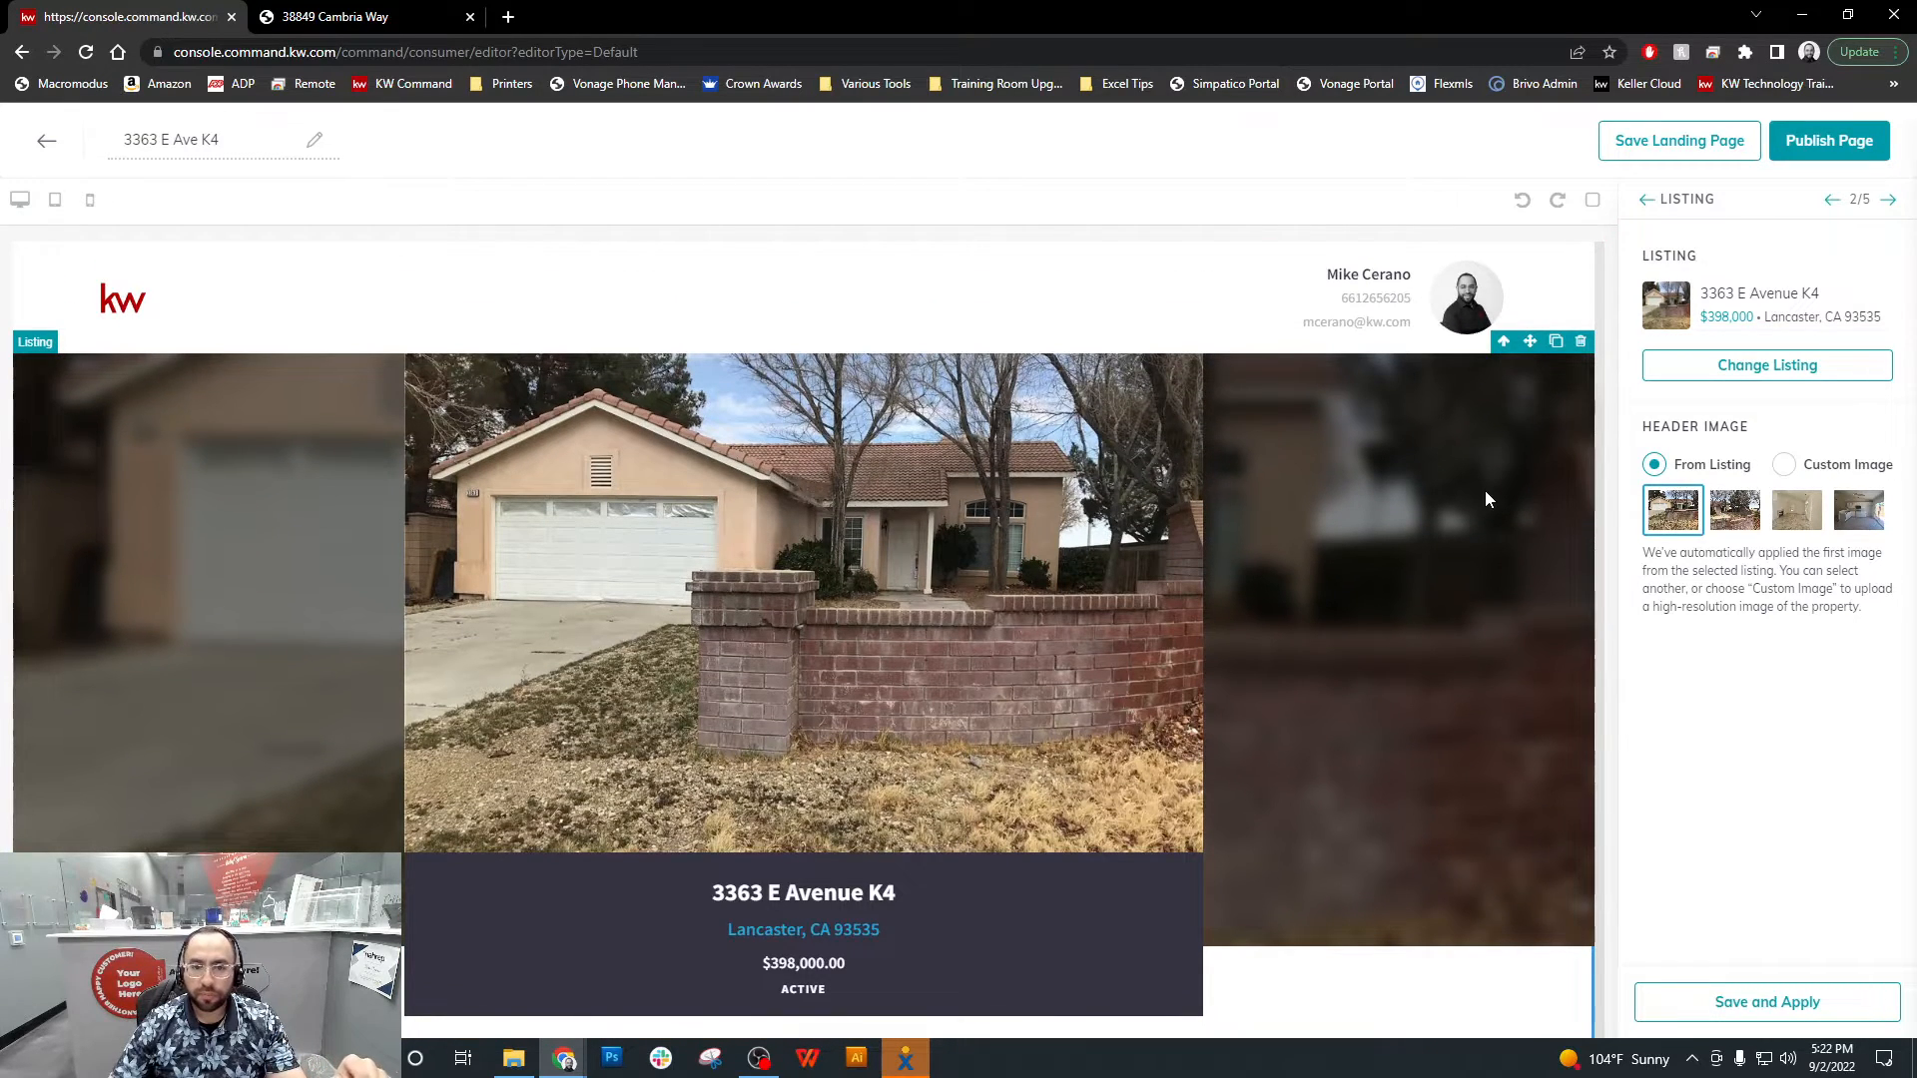
# Publish the landing page, confirming the update of the active page, and open its live URL from the Landing Pages list
pyautogui.click(1831, 148)
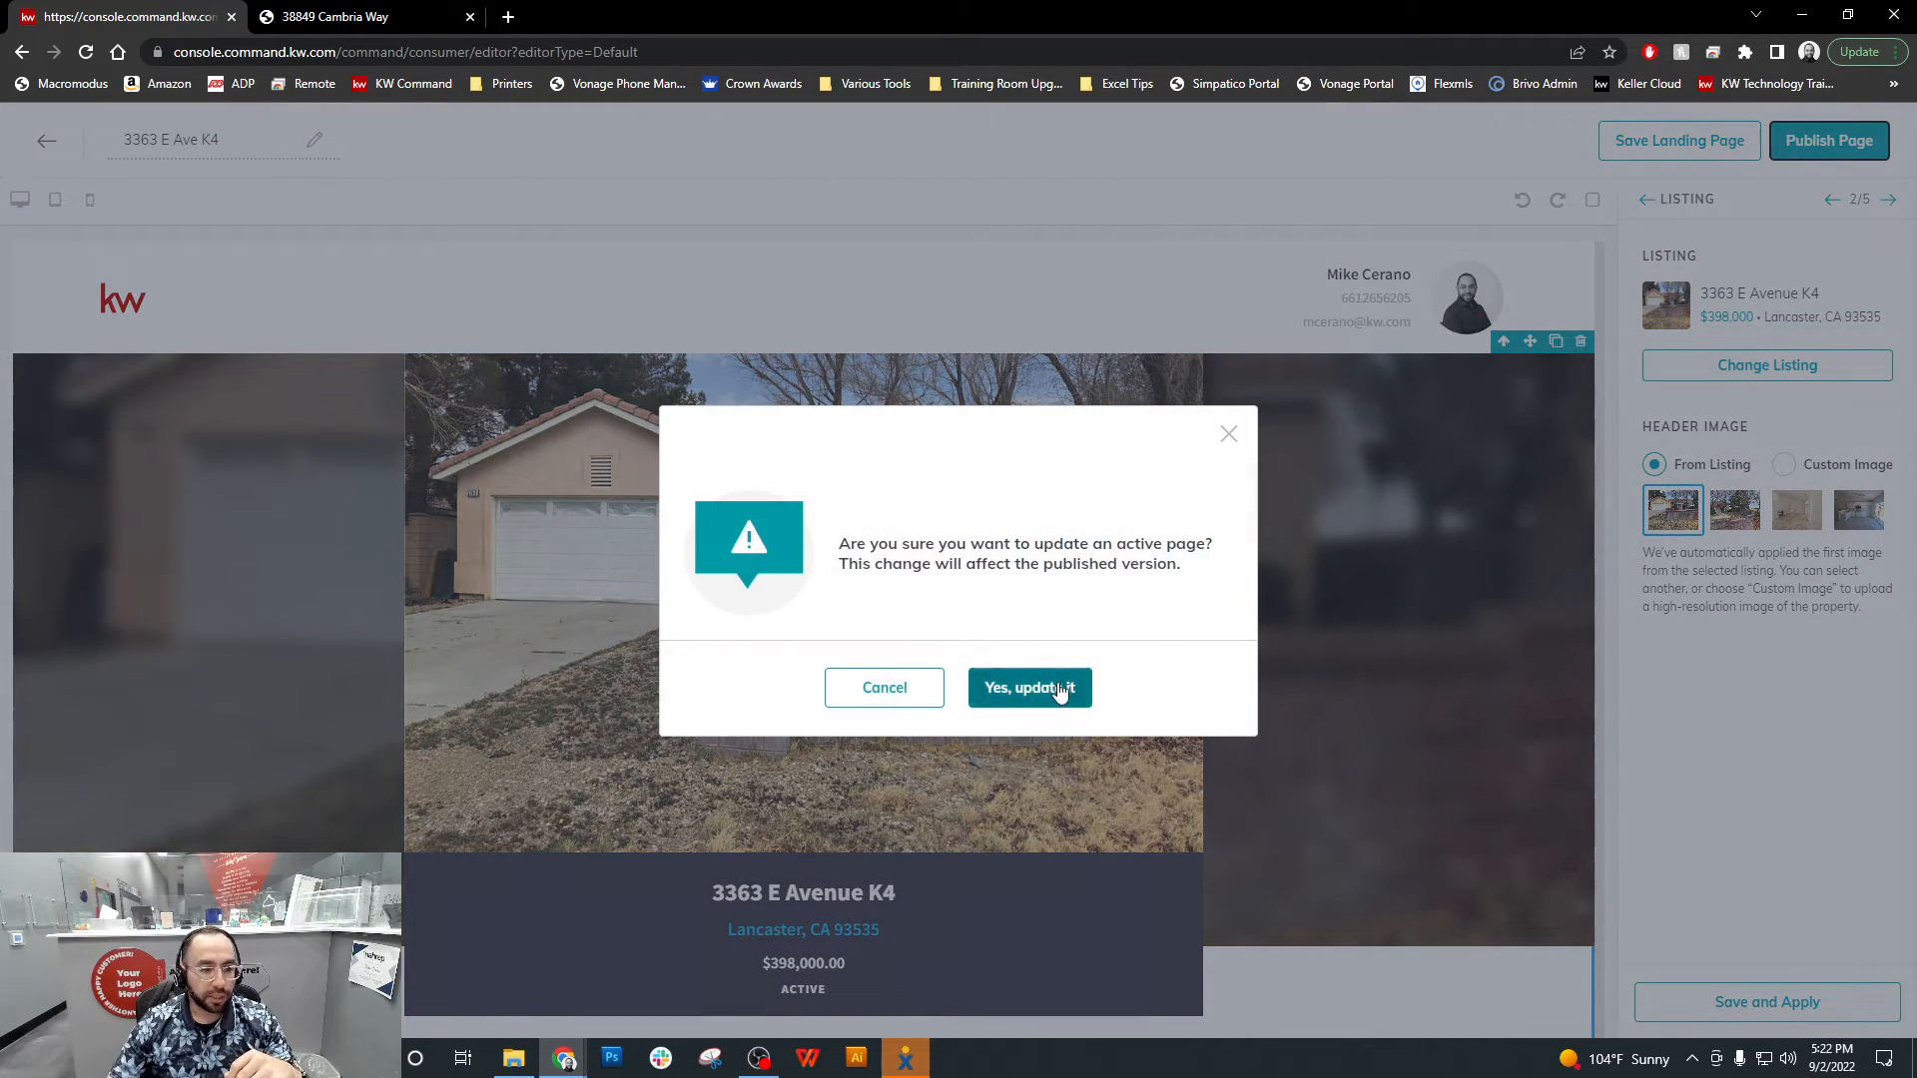
pyautogui.click(1060, 688)
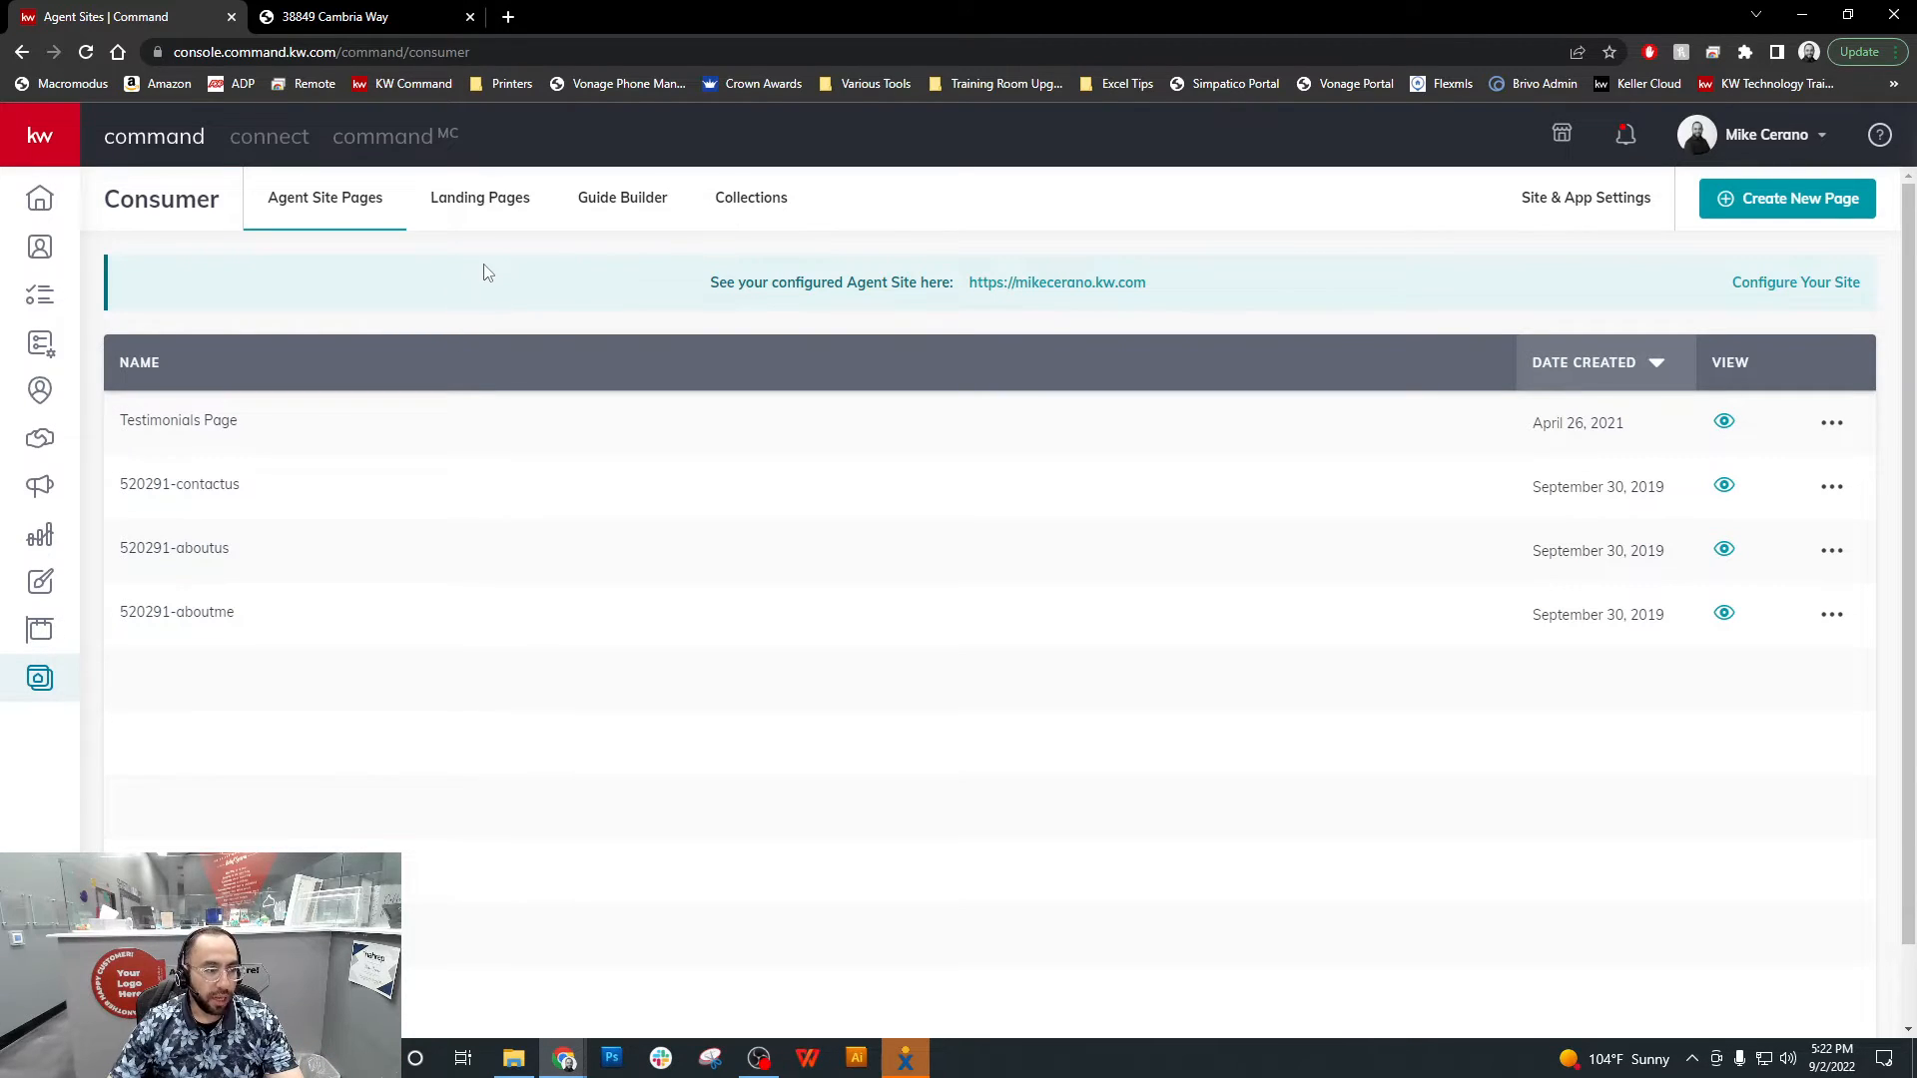
pyautogui.click(497, 203)
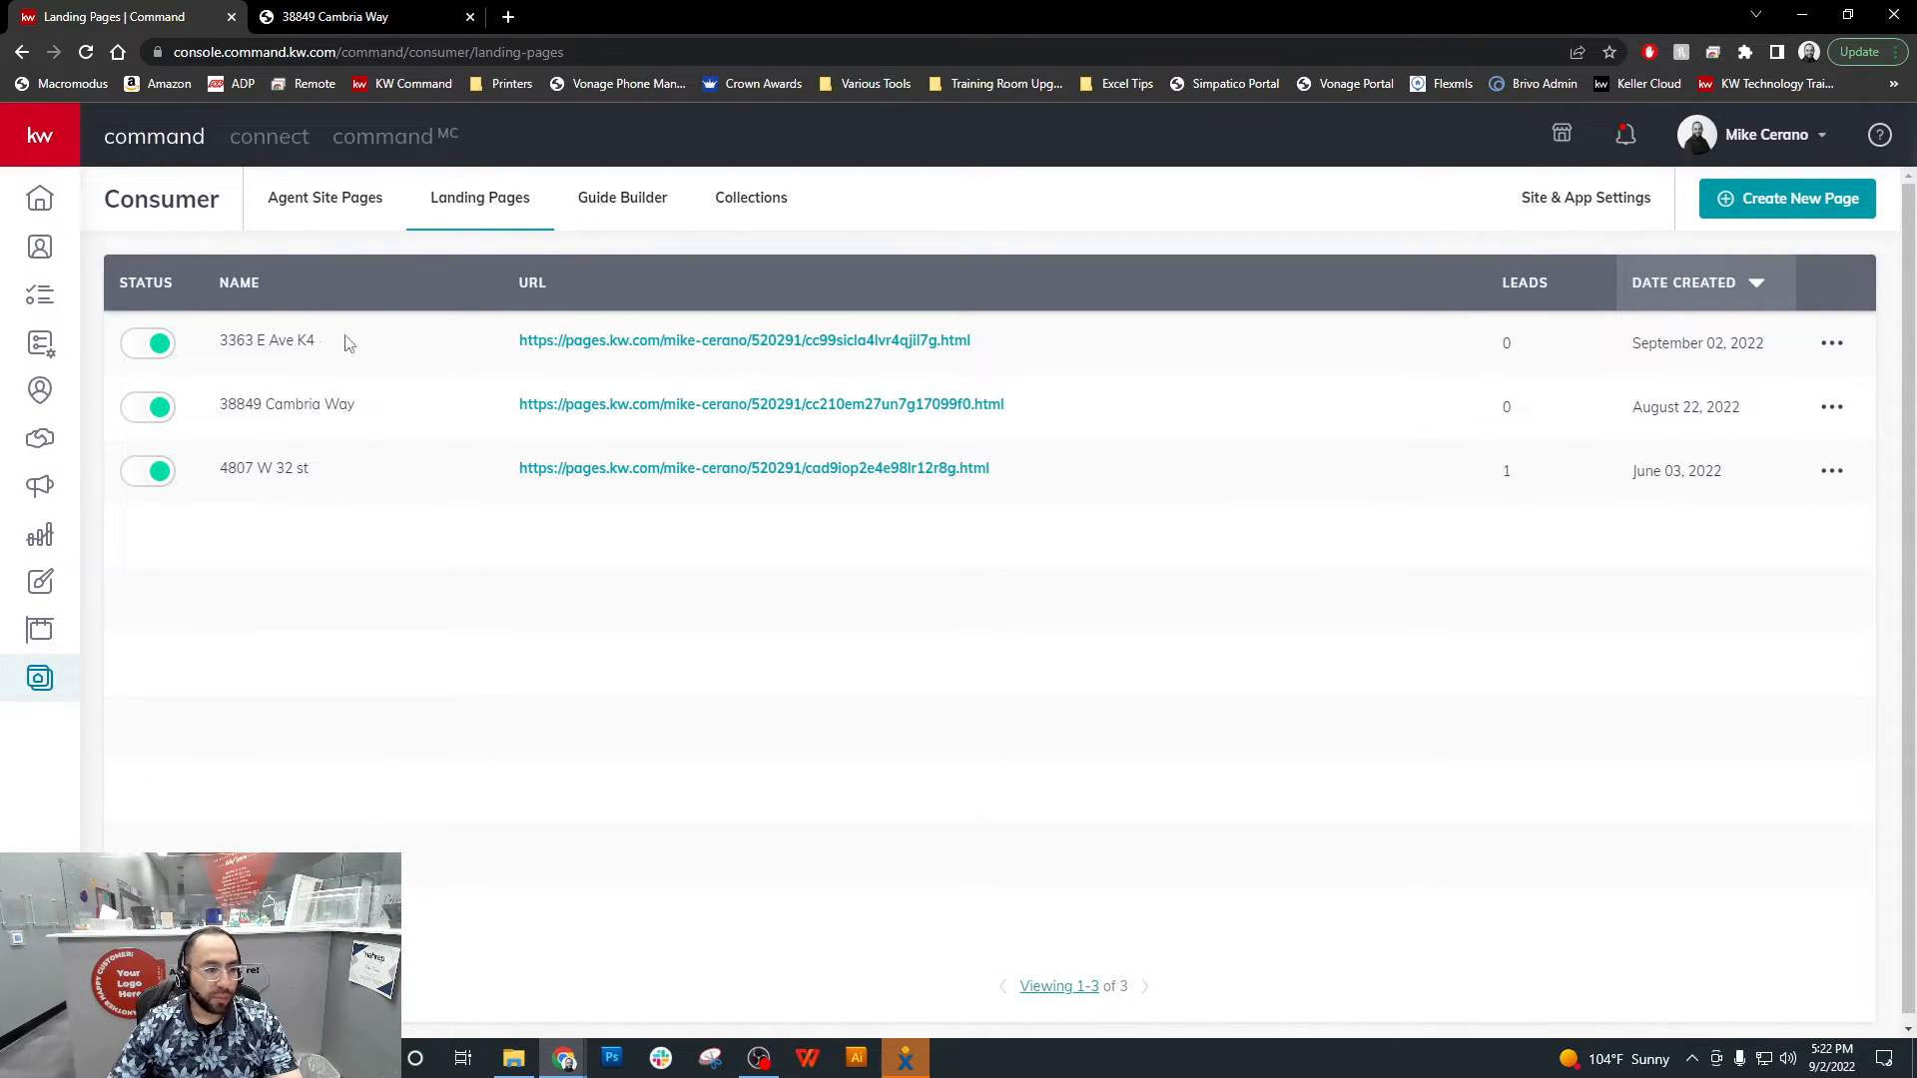
pyautogui.click(804, 341)
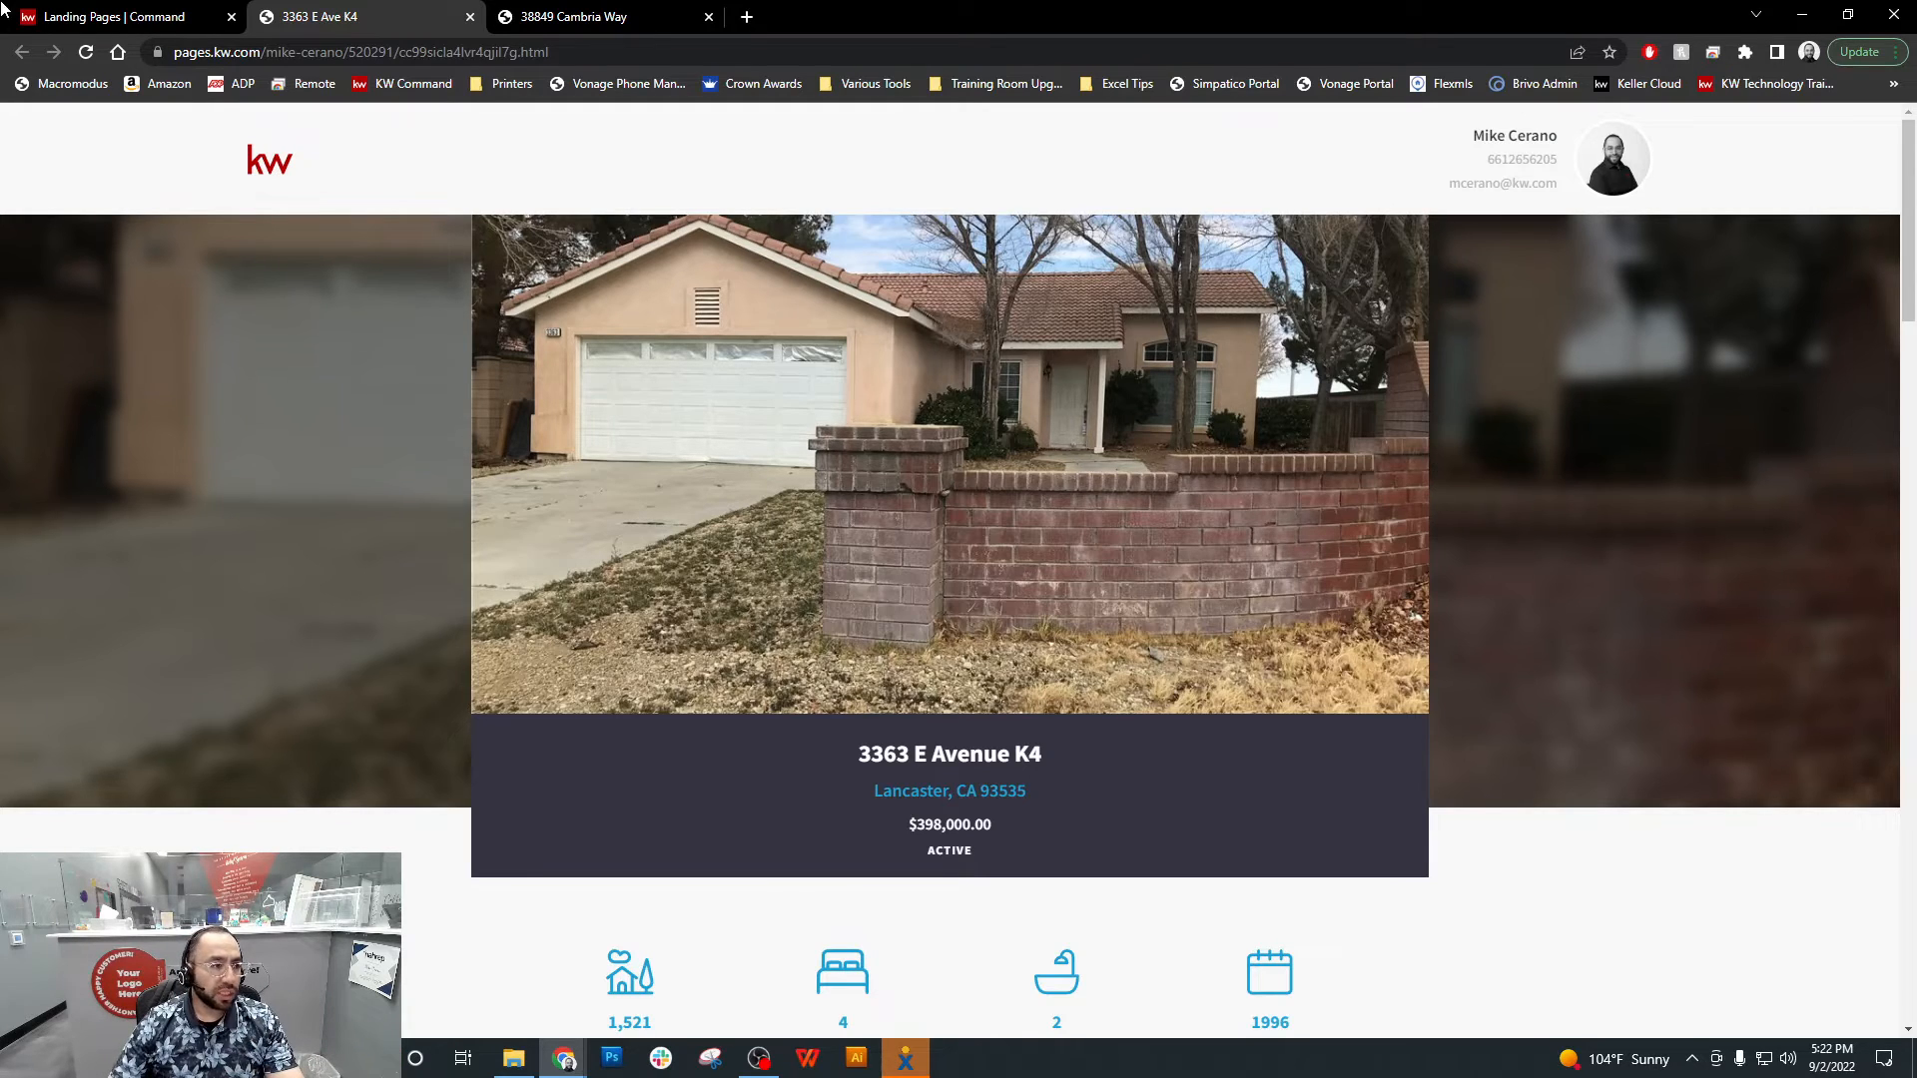
# Return to the Landing Pages list and copy the link address of the newly published page
pyautogui.click(78, 16)
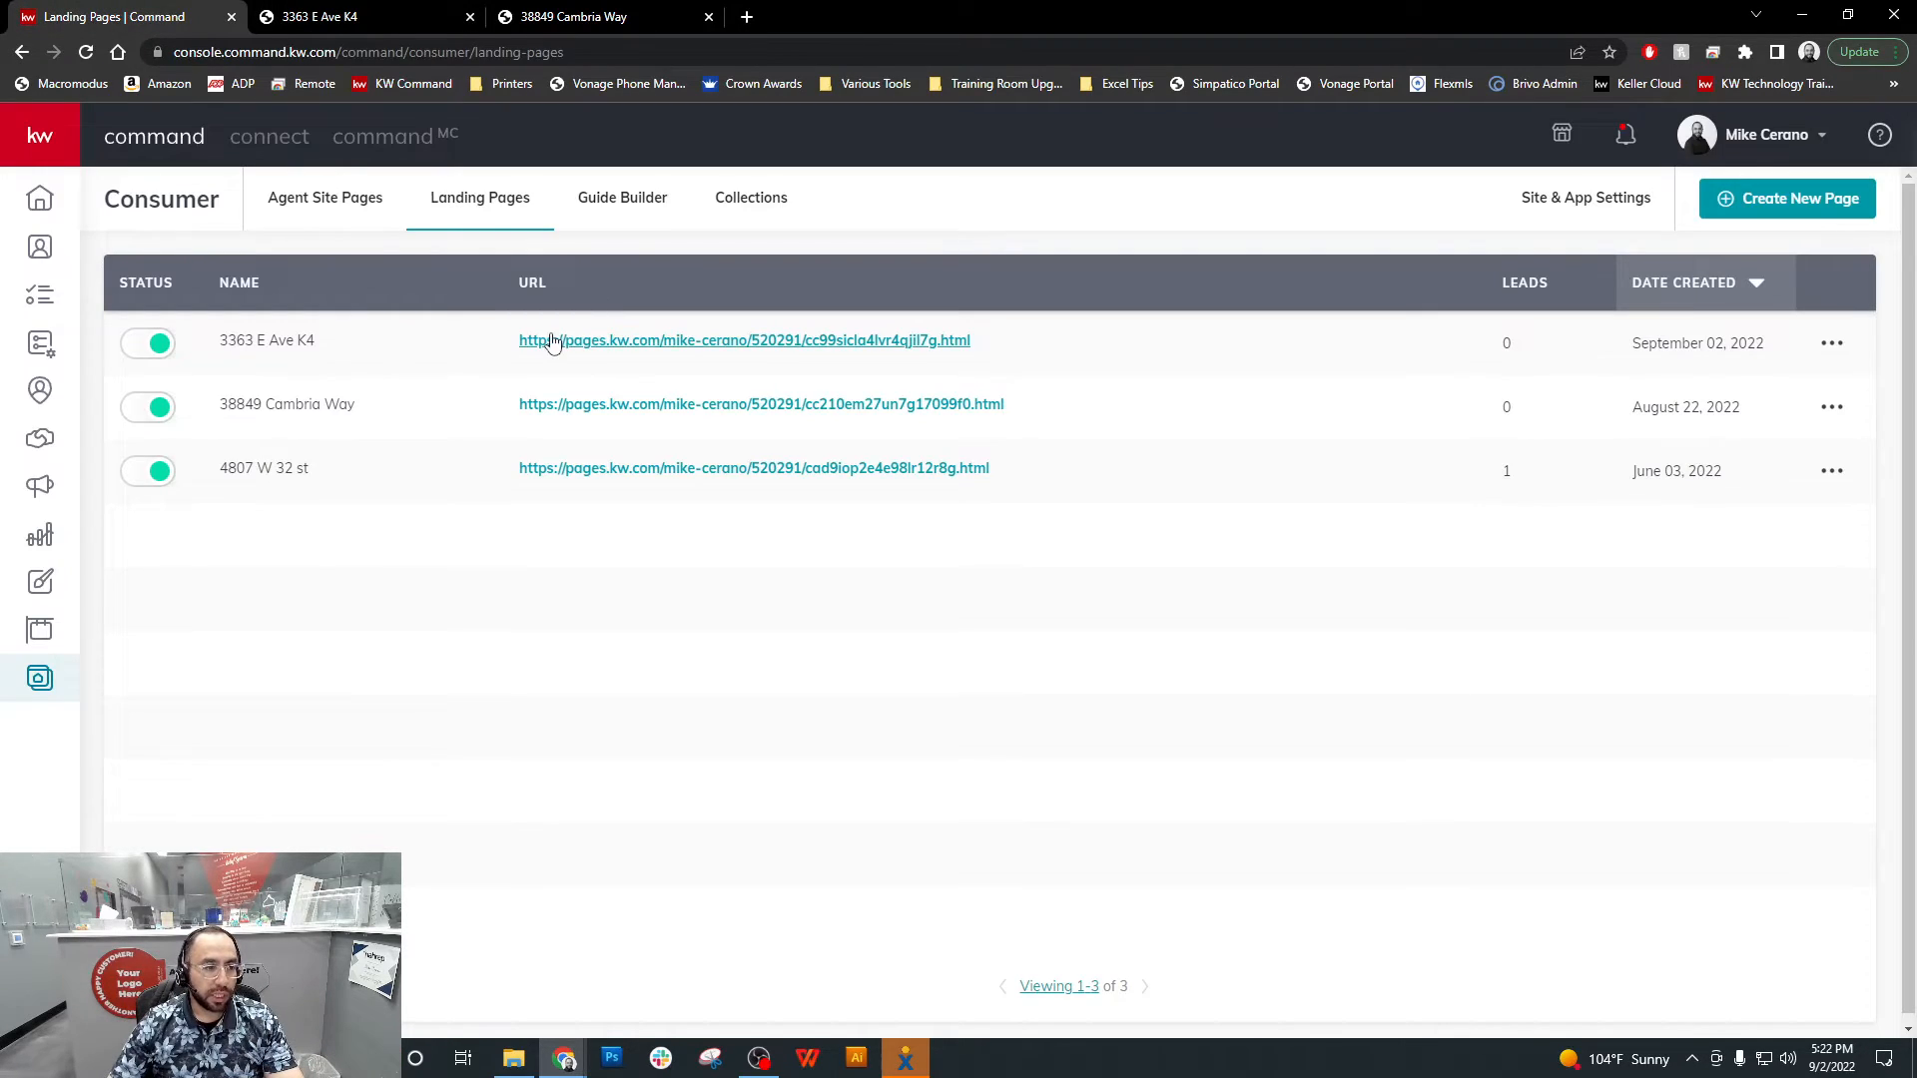
pyautogui.rightClick(908, 343)
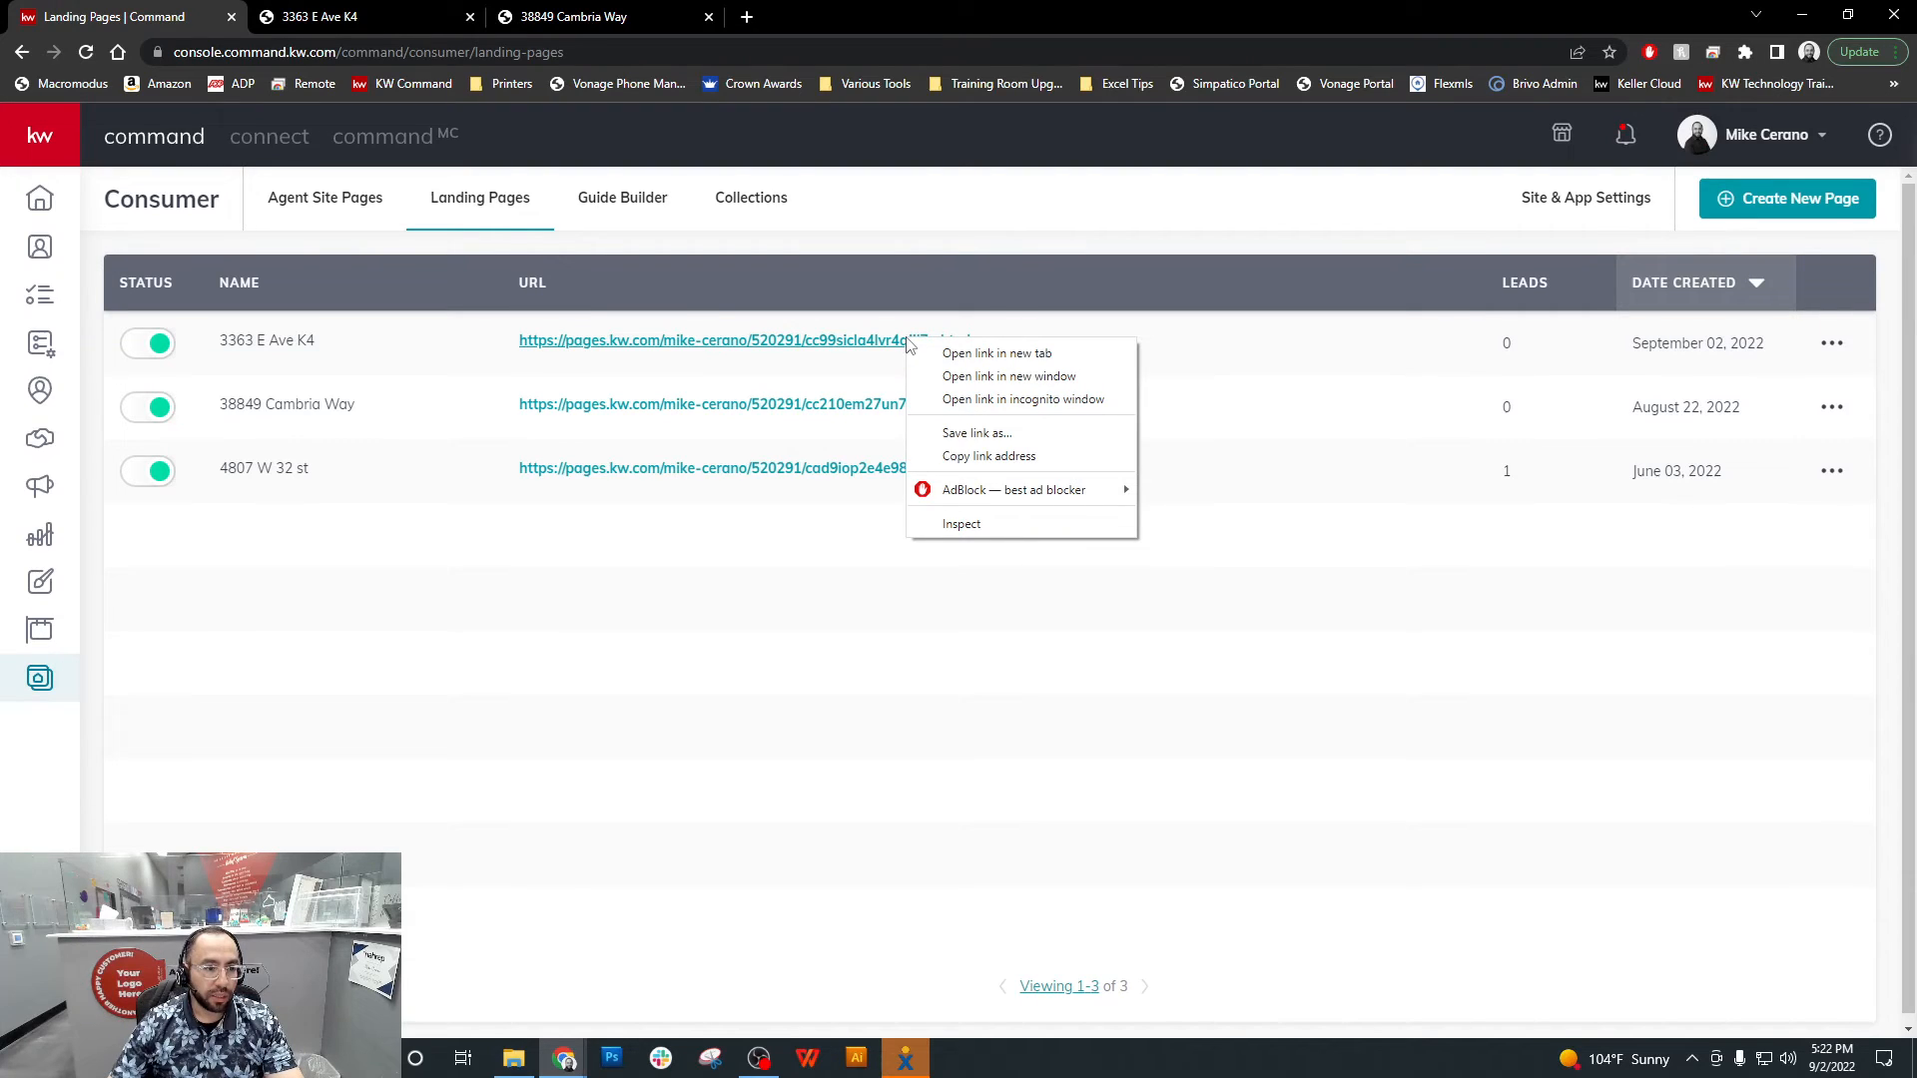
pyautogui.click(977, 458)
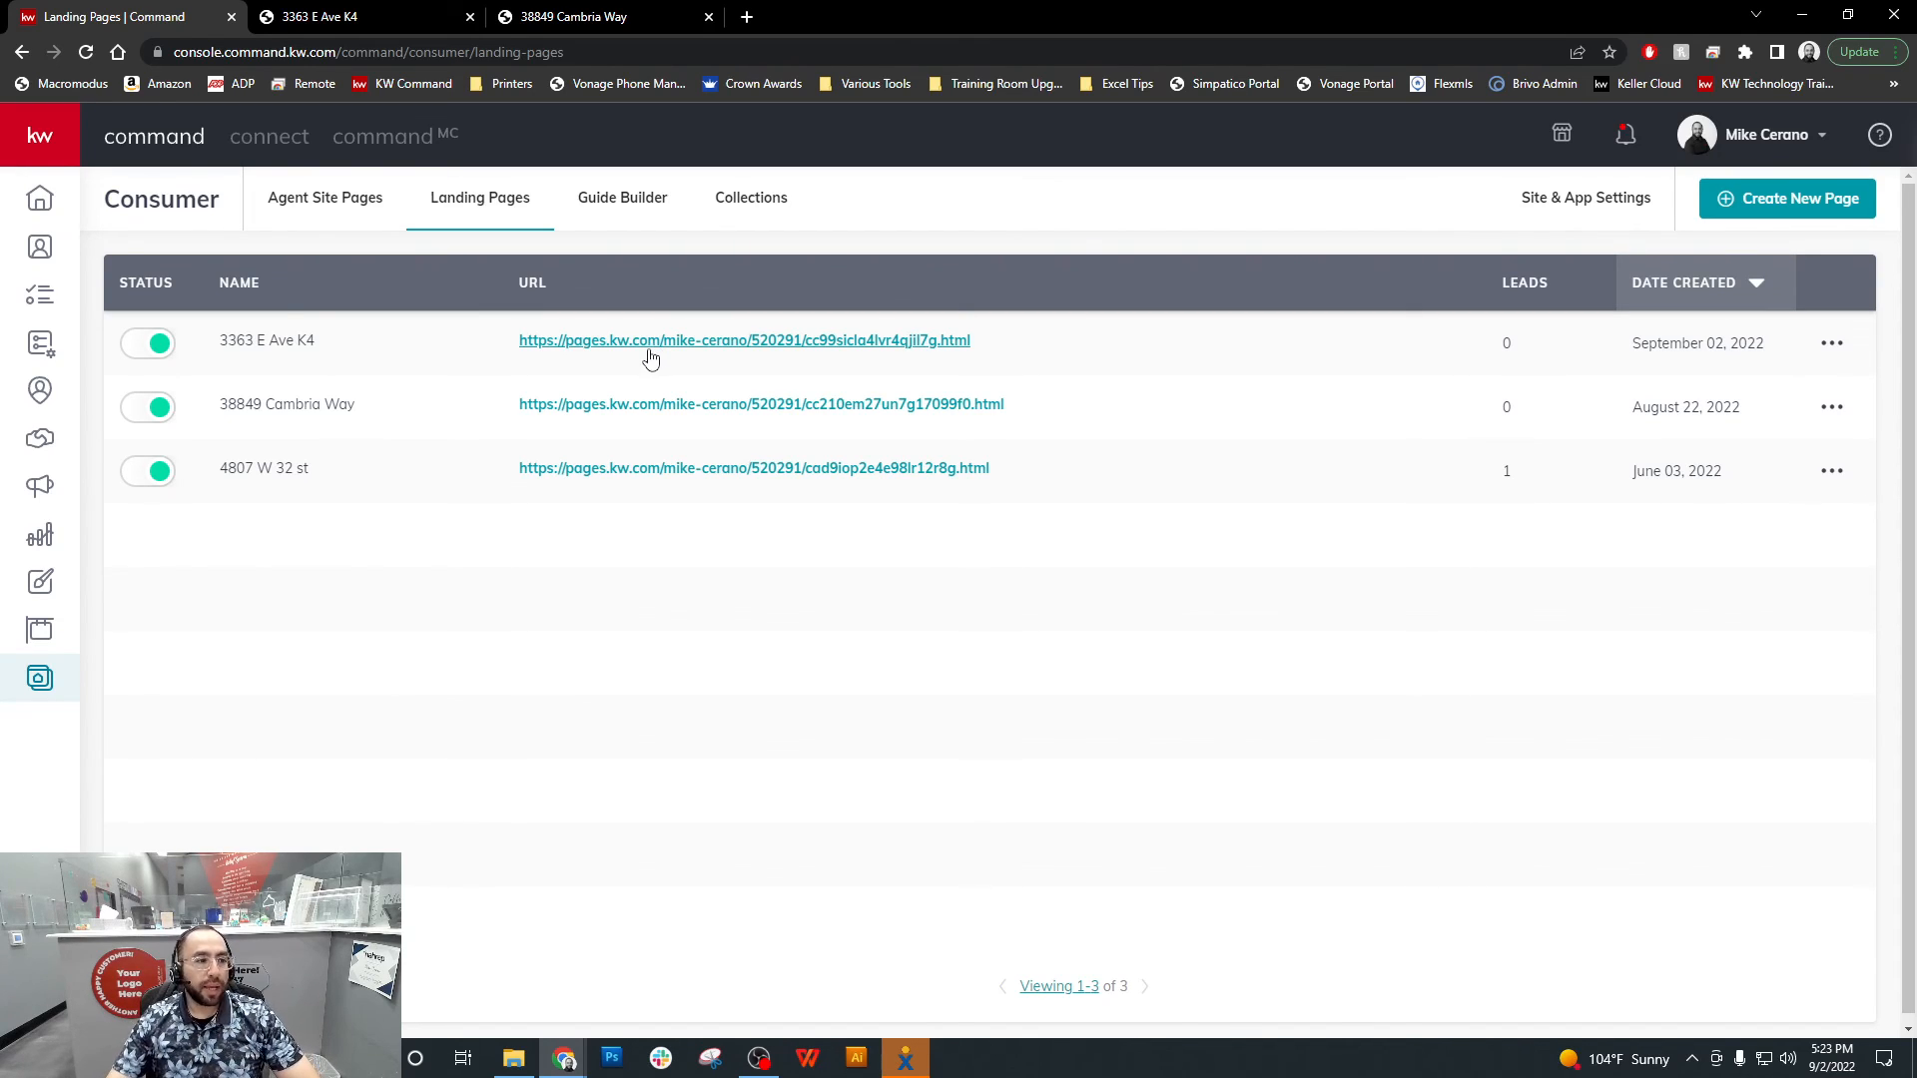
pyautogui.click(760, 1059)
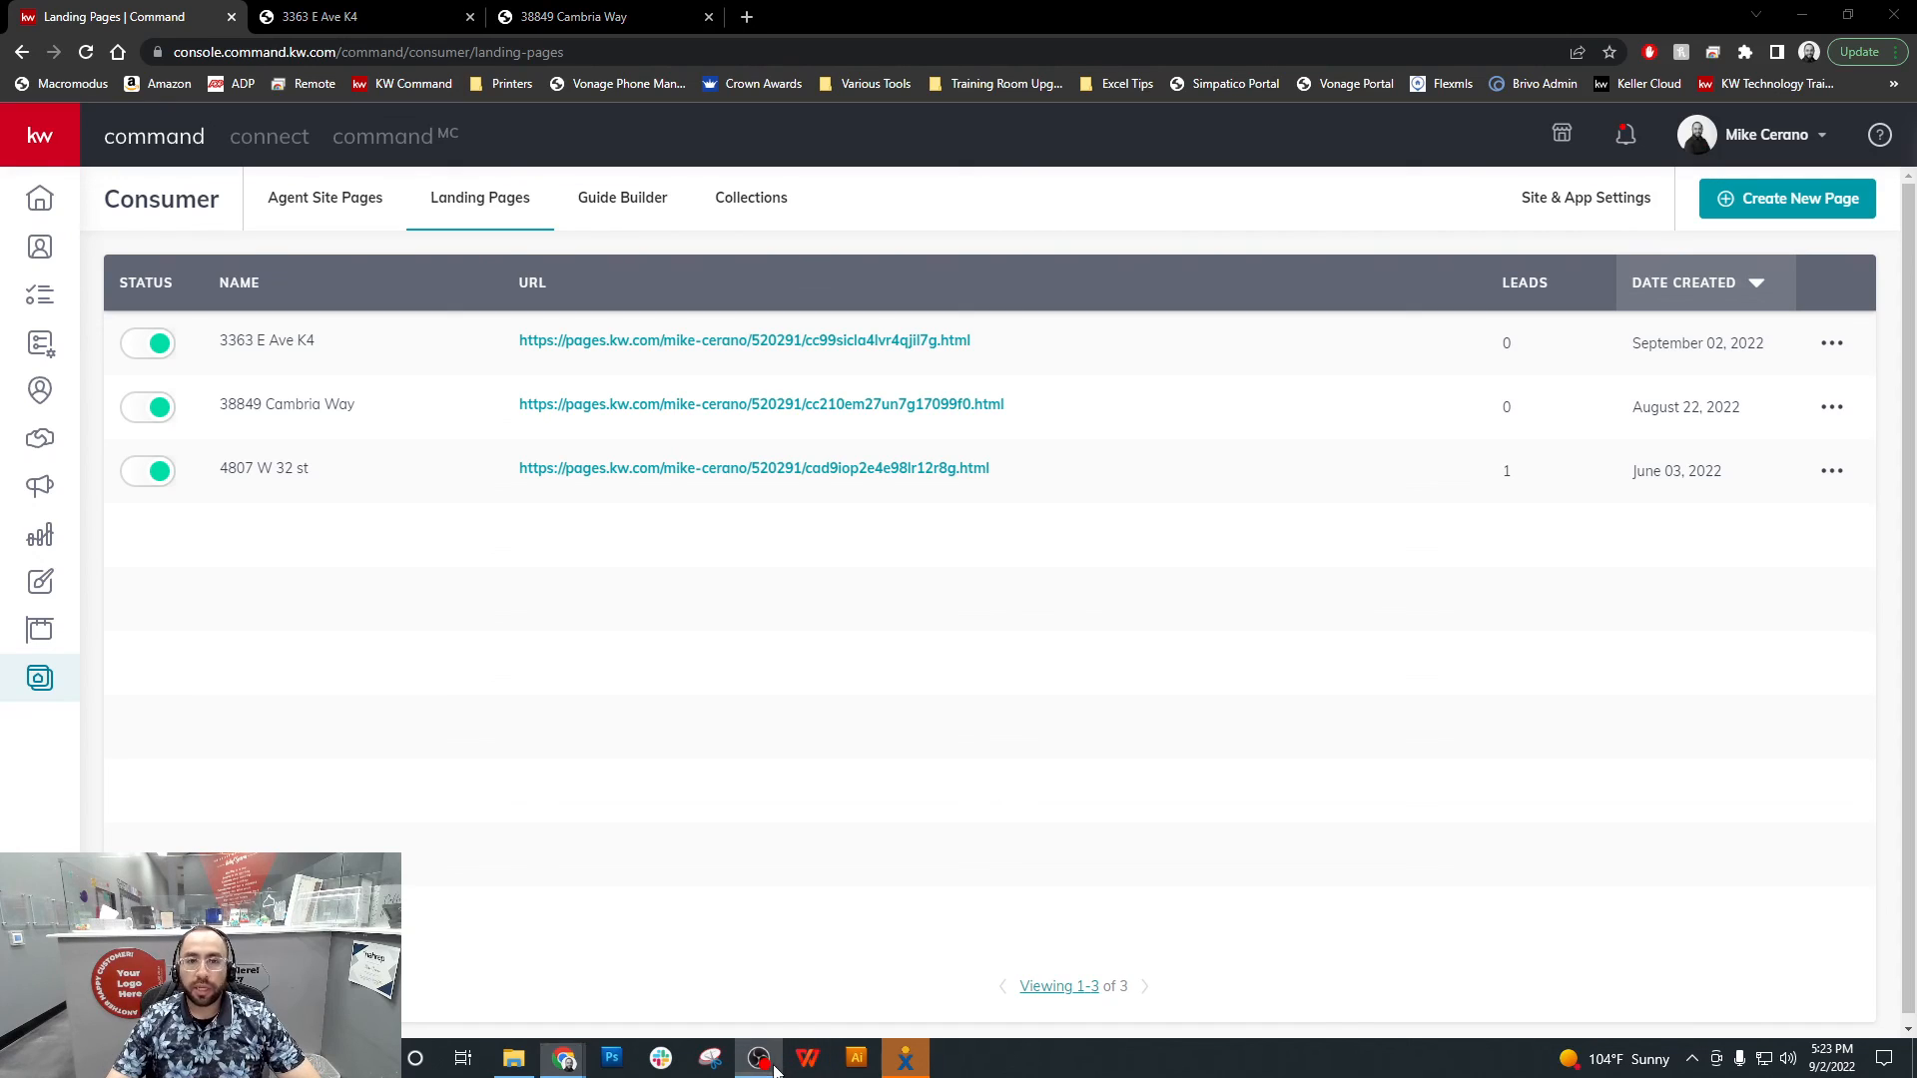